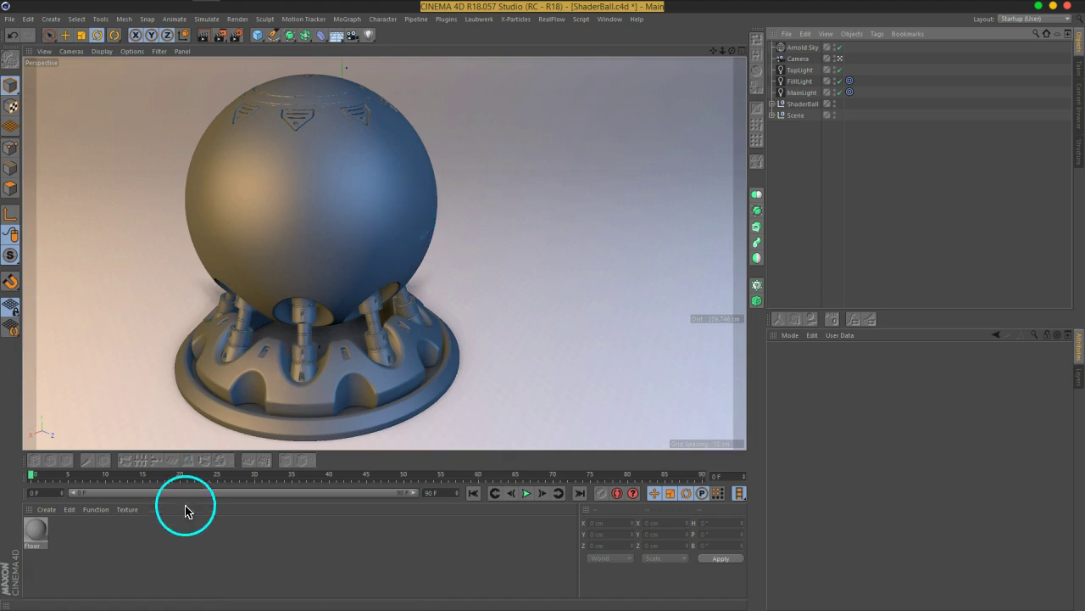
Create an Arnold standard_surface material and position its node in the Shader Network Editor.
{"action": "left_click", "coordinate": [45, 510]}
{"action": "mouse_move", "coordinate": [59, 428]}
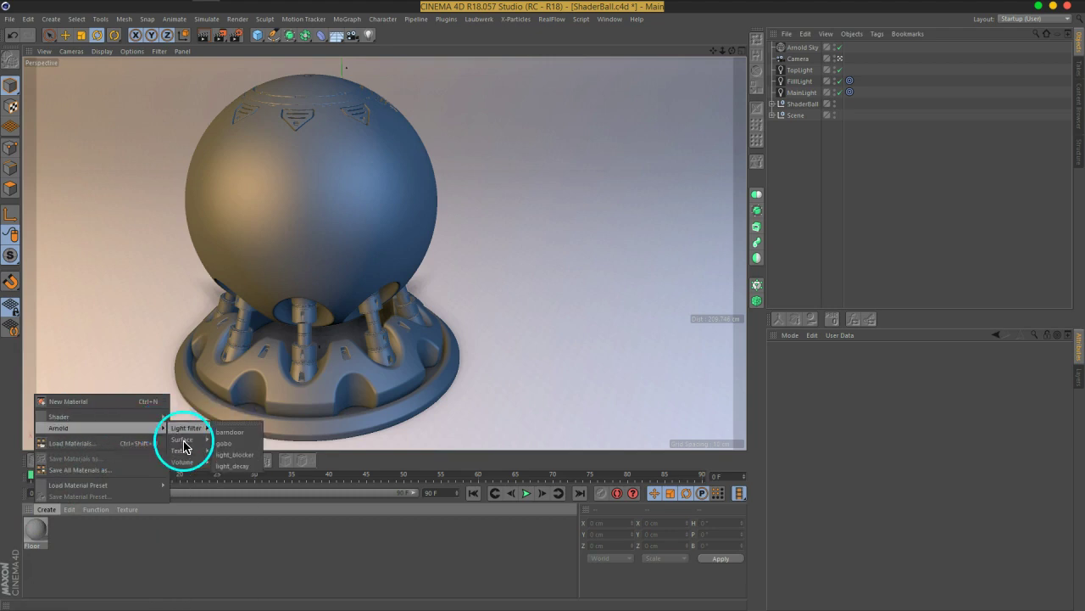
{"action": "mouse_move", "coordinate": [183, 439]}
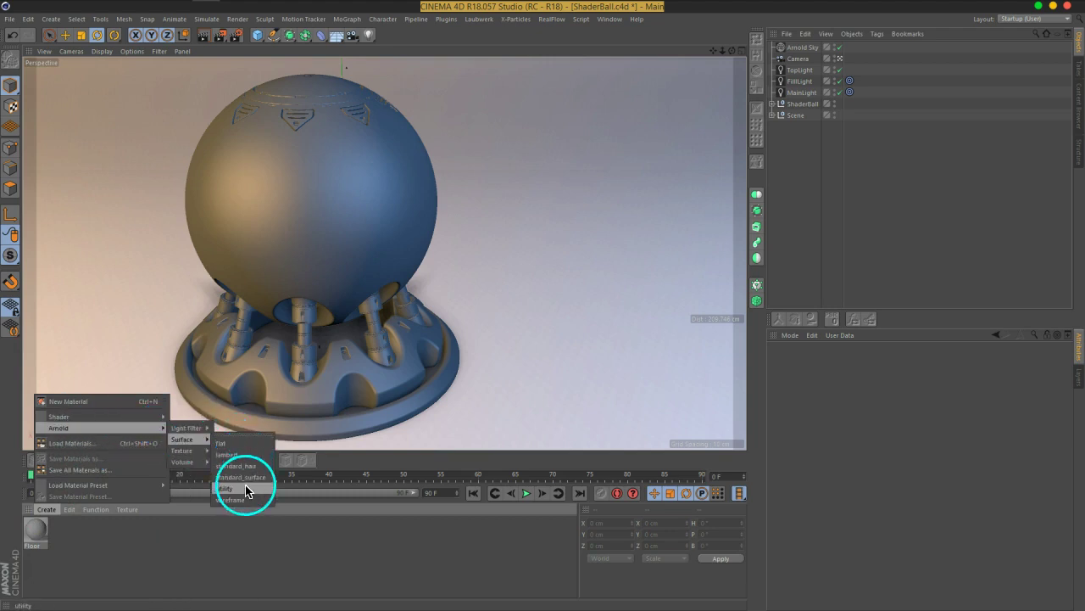
{"action": "left_click", "coordinate": [246, 477]}
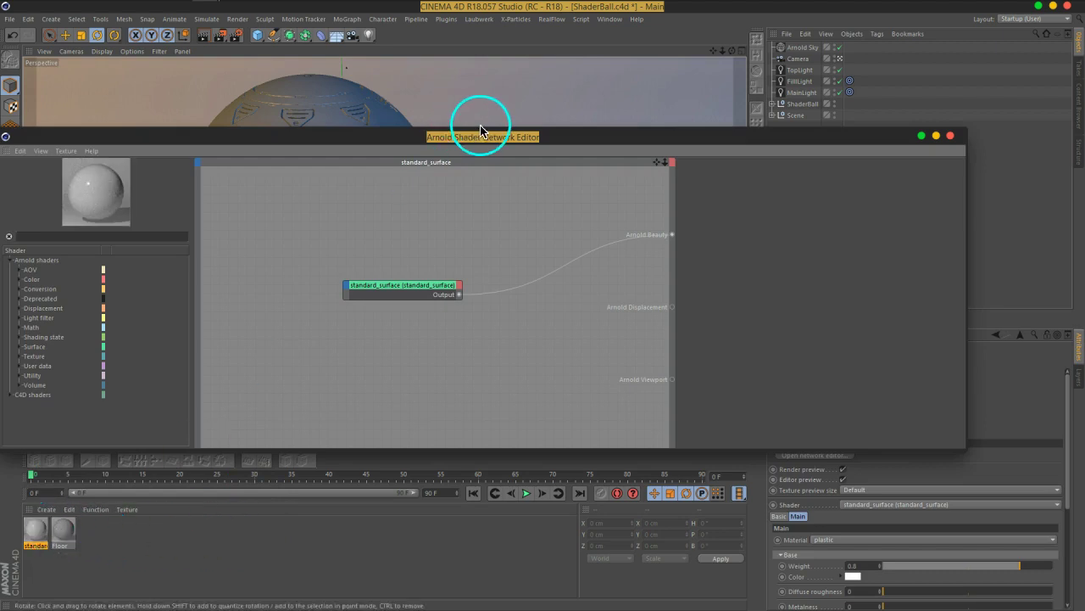
{"action": "left_click_drag", "start_coordinate": [485, 133], "coordinate": [564, 80]}
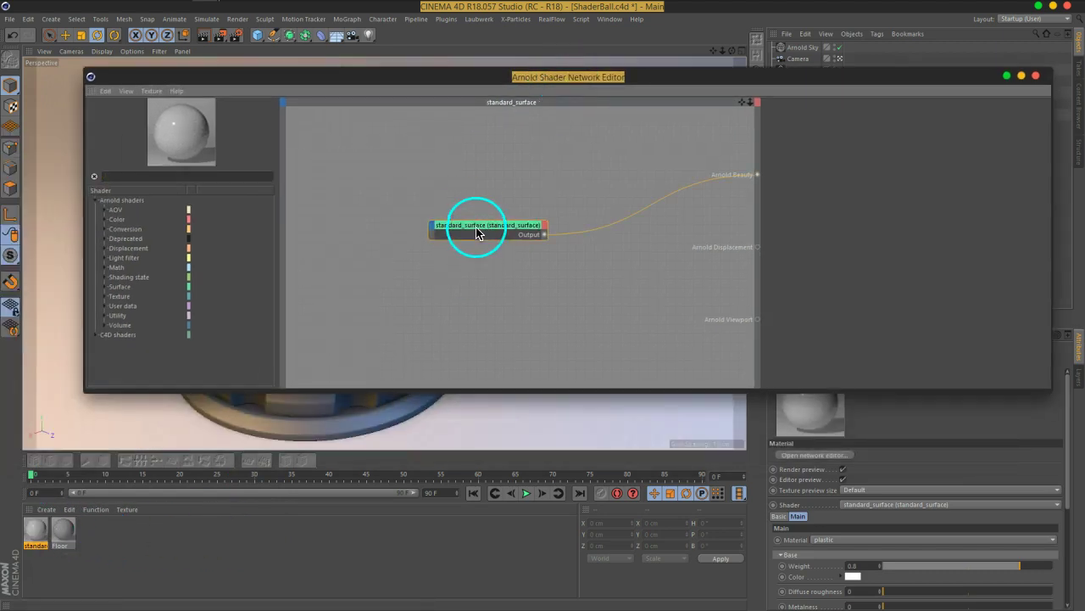
{"action": "left_click_drag", "start_coordinate": [474, 234], "coordinate": [534, 190]}
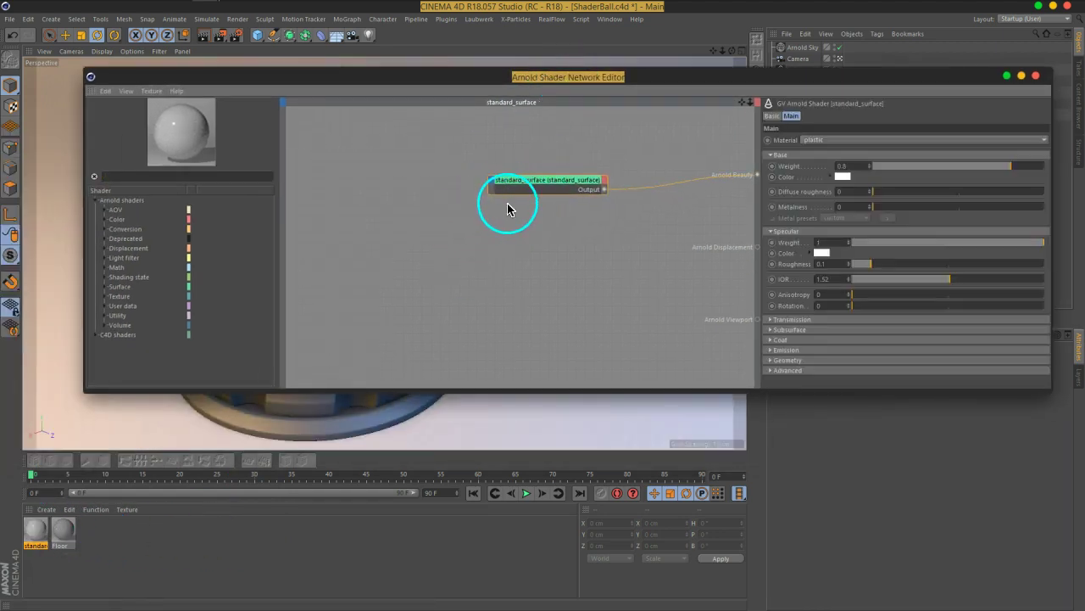
{"action": "left_click", "coordinate": [492, 188]}
{"action": "mouse_move", "coordinate": [537, 201]}
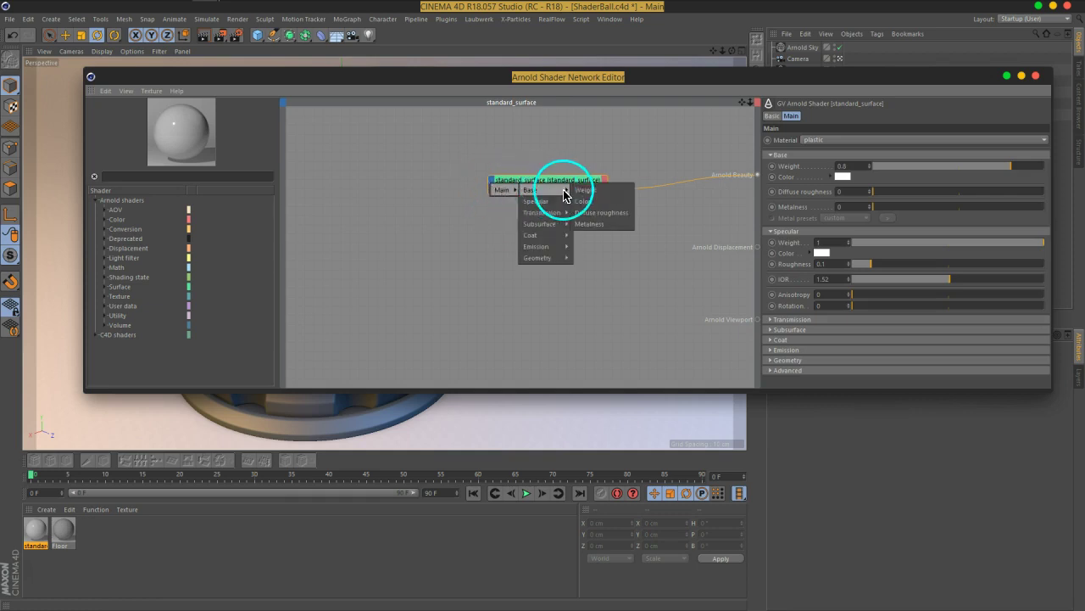
{"action": "left_click", "coordinate": [412, 245]}
{"action": "mouse_move", "coordinate": [552, 183]}
{"action": "left_mouse_down"}
{"action": "mouse_move", "coordinate": [560, 197]}
{"action": "mouse_move", "coordinate": [482, 196]}
{"action": "left_mouse_up"}
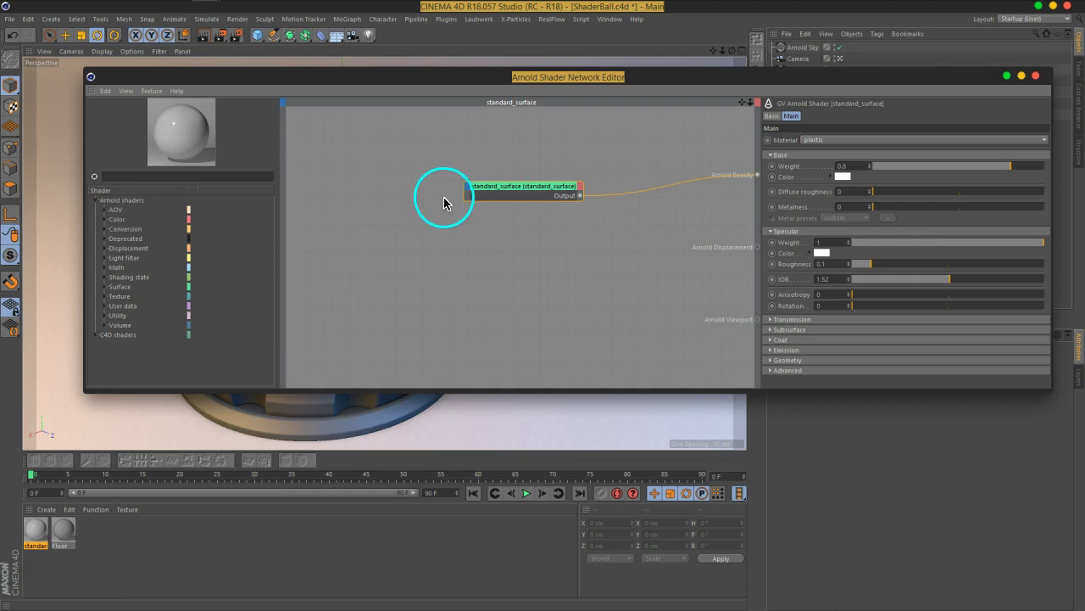
Add a flat shader node through the 'flat' shader search, then delete it.
{"action": "mouse_move", "coordinate": [508, 189]}
{"action": "left_mouse_down"}
{"action": "mouse_move", "coordinate": [556, 177]}
{"action": "mouse_move", "coordinate": [502, 202]}
{"action": "left_mouse_up"}
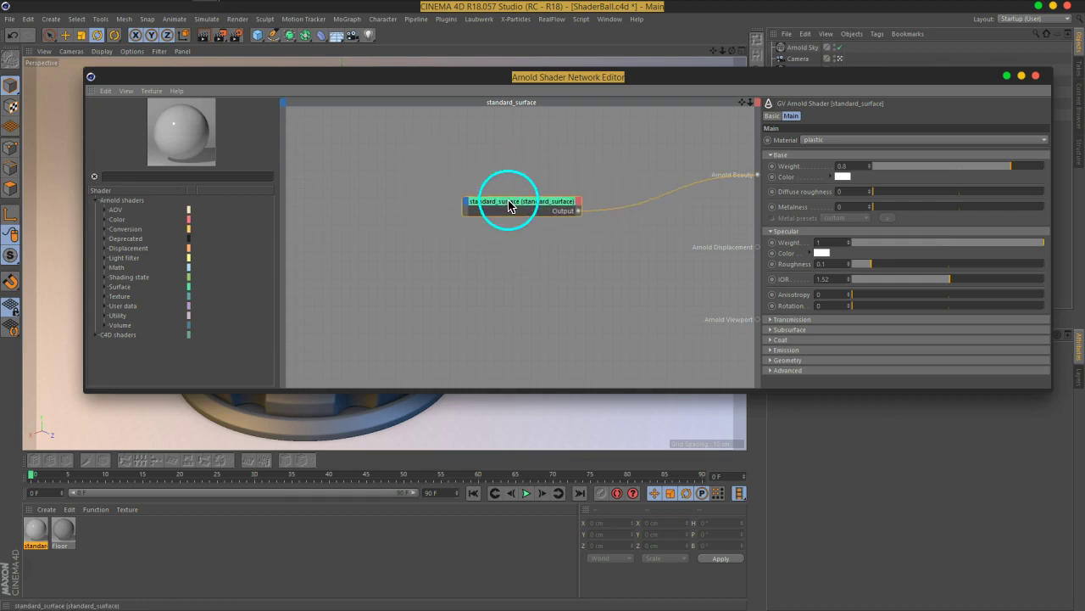
{"action": "left_click", "coordinate": [348, 247]}
{"action": "left_click_drag", "start_coordinate": [219, 194], "coordinate": [380, 198]}
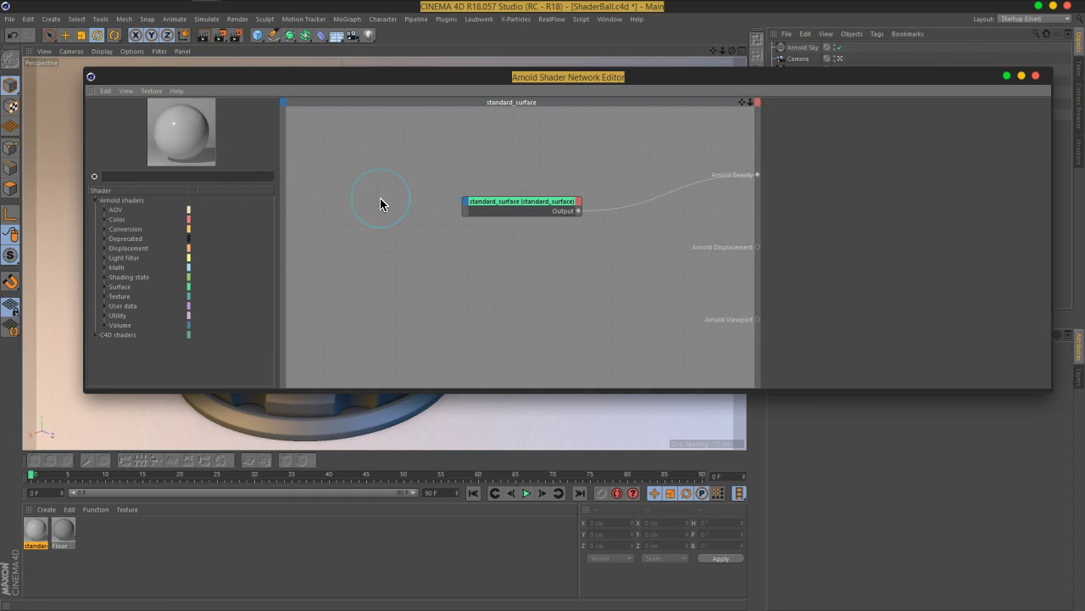
{"action": "key", "text": "Tab"}
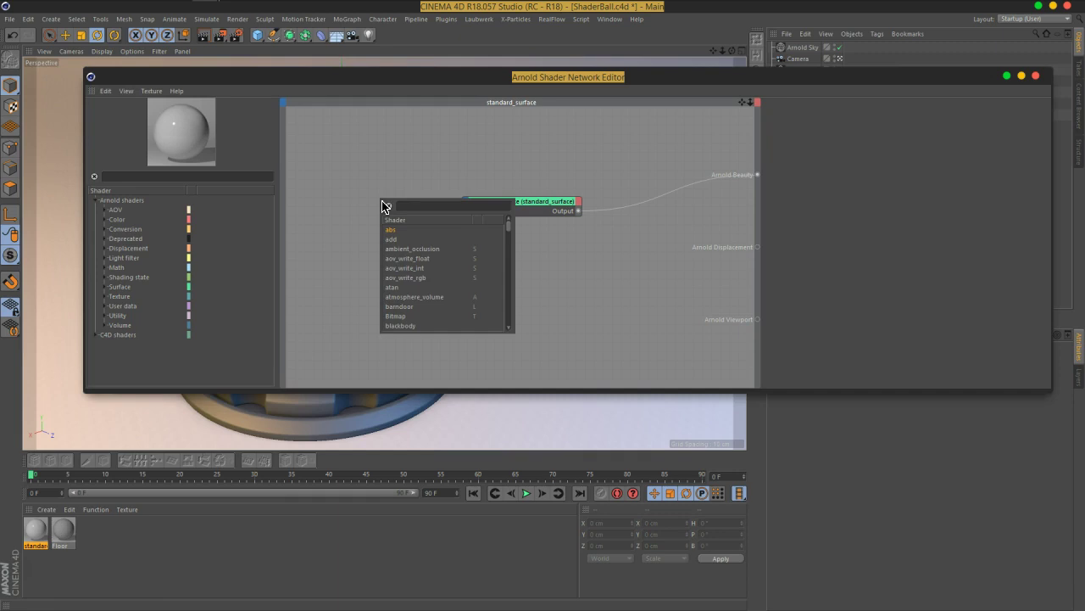
{"action": "type", "text": "flat"}
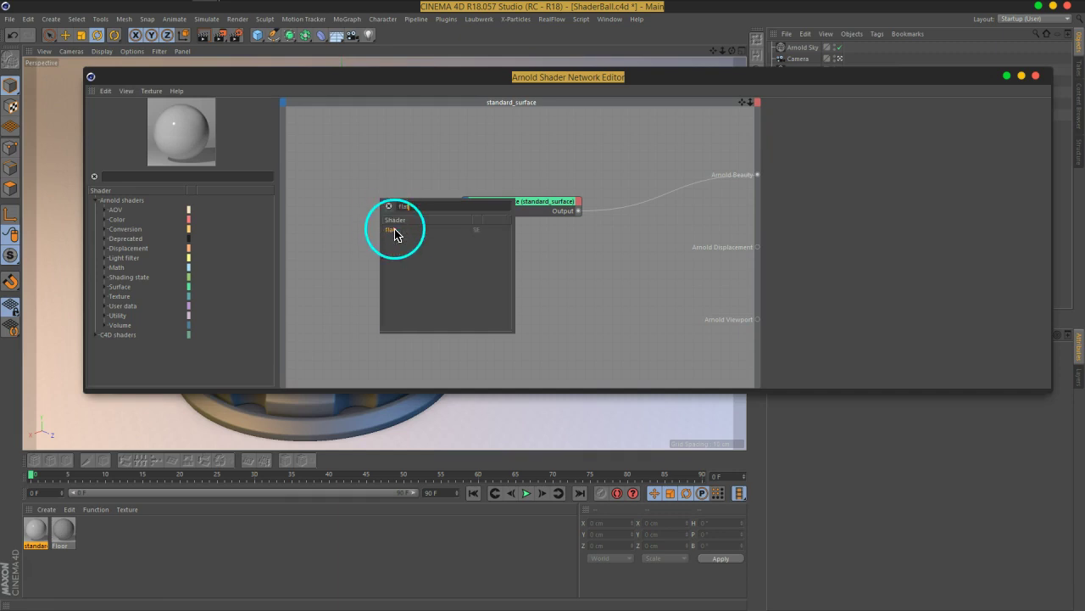
{"action": "left_click", "coordinate": [390, 229]}
{"action": "left_click_drag", "start_coordinate": [359, 203], "coordinate": [379, 213]}
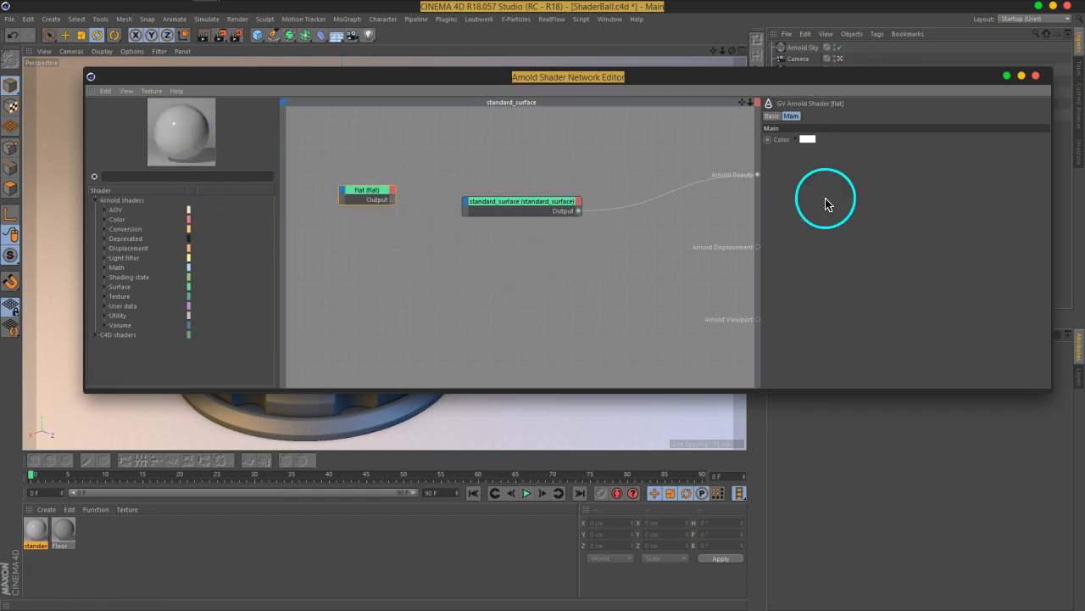
{"action": "left_click_drag", "start_coordinate": [364, 199], "coordinate": [355, 211]}
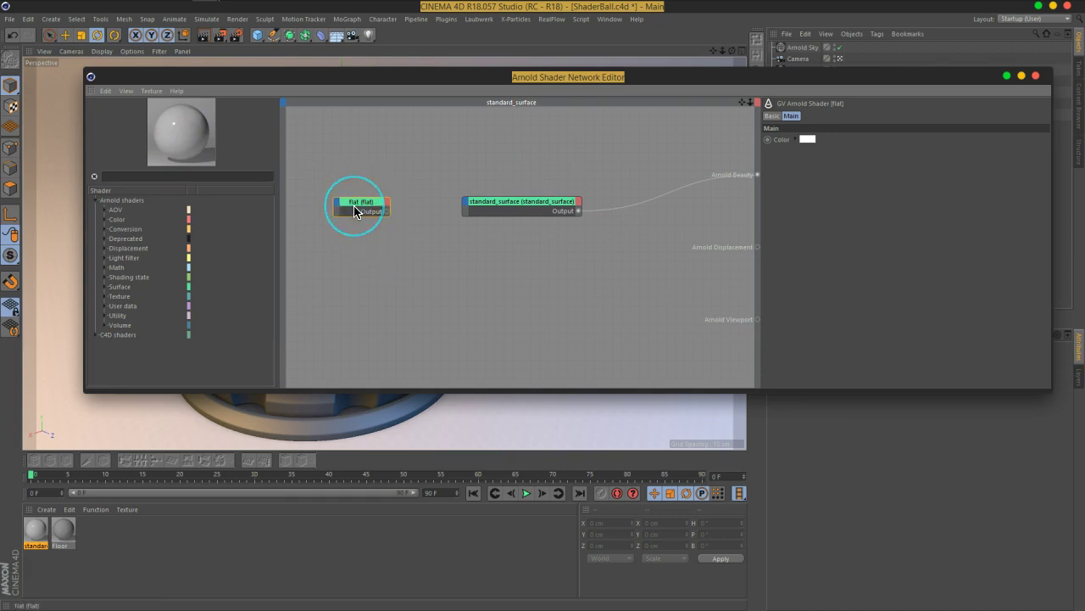
{"action": "key", "text": "Delete"}
Nudge the standard_surface node, make the editor taller, close it, and select the material.
{"action": "left_click_drag", "start_coordinate": [526, 212], "coordinate": [532, 205]}
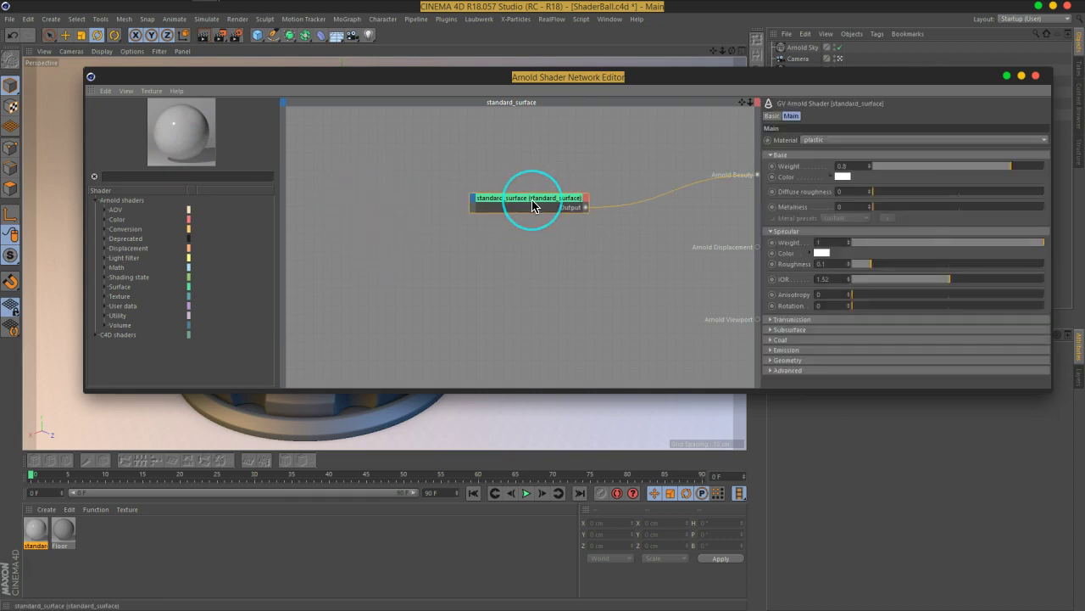
{"action": "left_click_drag", "start_coordinate": [431, 223], "coordinate": [413, 174]}
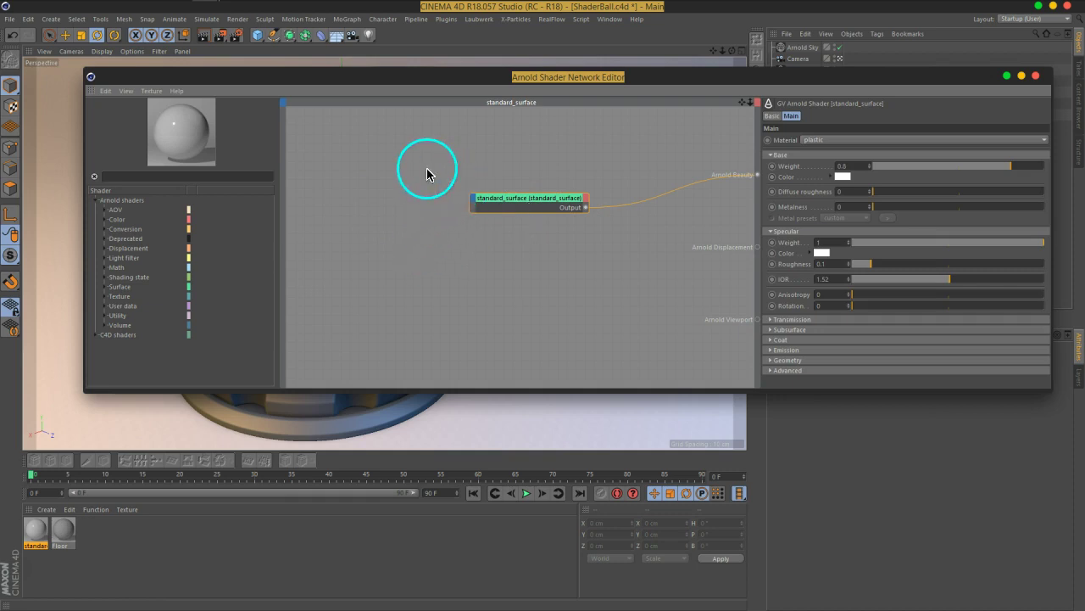
{"action": "left_click_drag", "start_coordinate": [515, 198], "coordinate": [520, 196]}
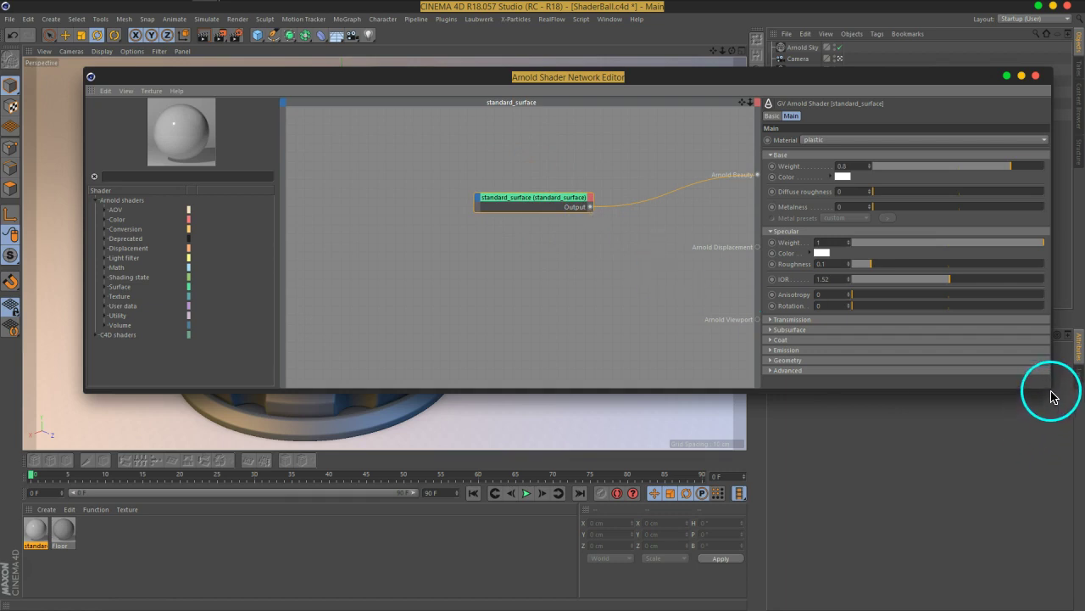
{"action": "mouse_move", "coordinate": [1050, 389]}
{"action": "left_mouse_down"}
{"action": "mouse_move", "coordinate": [1011, 558]}
{"action": "mouse_move", "coordinate": [998, 556]}
{"action": "left_mouse_up"}
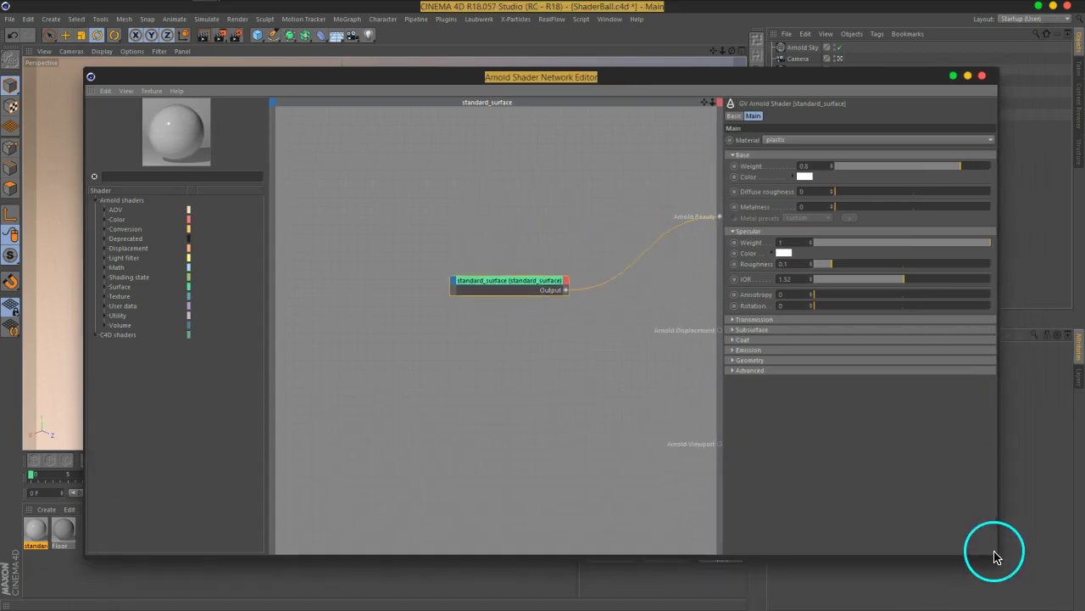
{"action": "left_click", "coordinate": [983, 76]}
{"action": "left_click", "coordinate": [40, 533]}
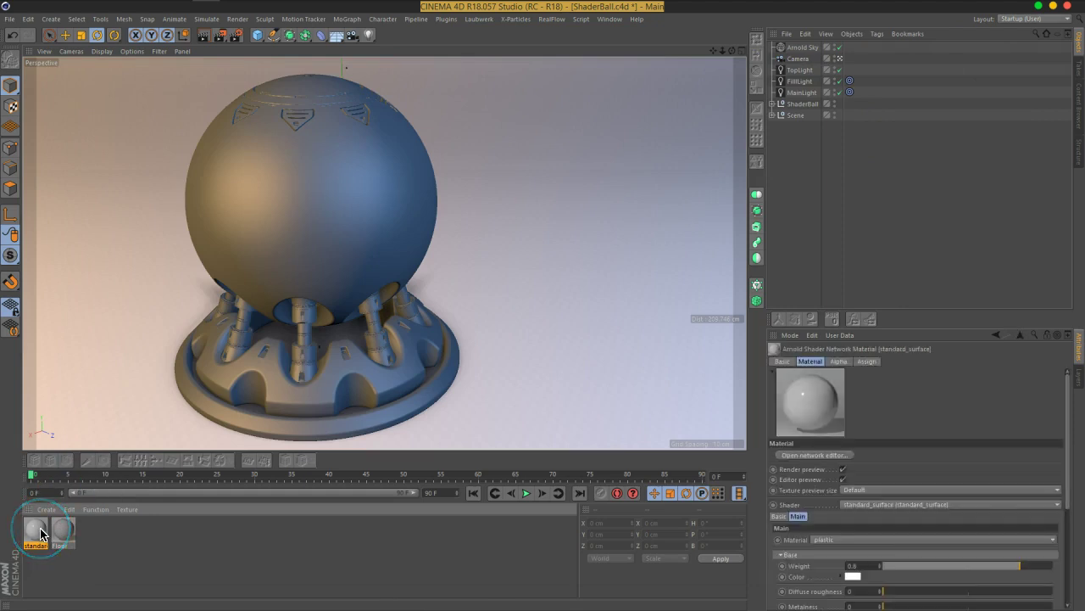
Delete the standard_surface material and browse the Arnold shader material types to create.
{"action": "key", "text": "Delete"}
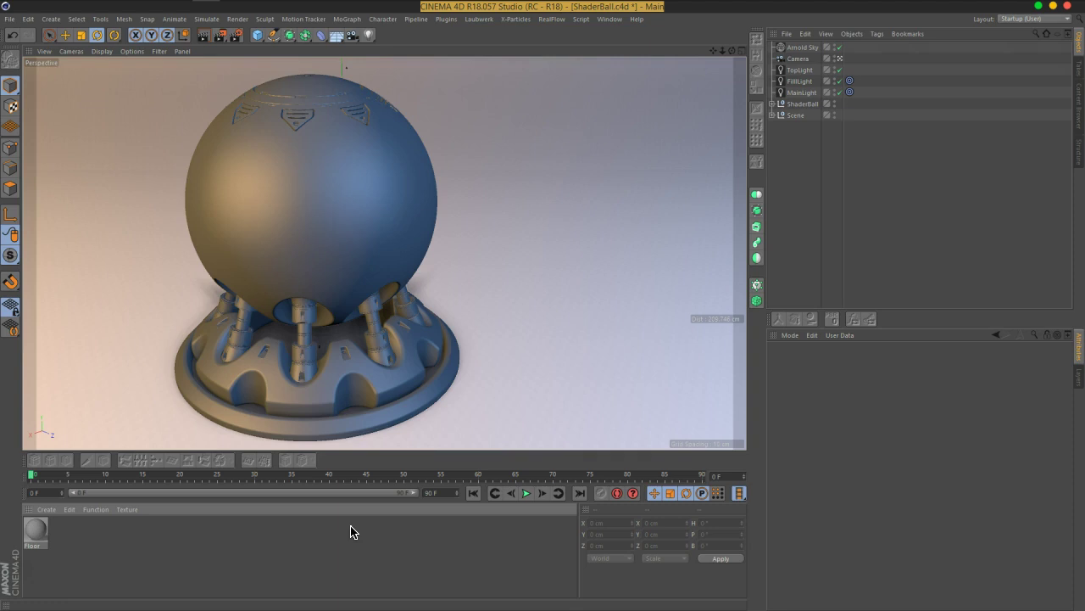
{"action": "left_click", "coordinate": [54, 512]}
{"action": "mouse_move", "coordinate": [57, 512]}
{"action": "left_mouse_down"}
{"action": "mouse_move", "coordinate": [123, 418]}
{"action": "mouse_move", "coordinate": [210, 417]}
{"action": "left_mouse_up"}
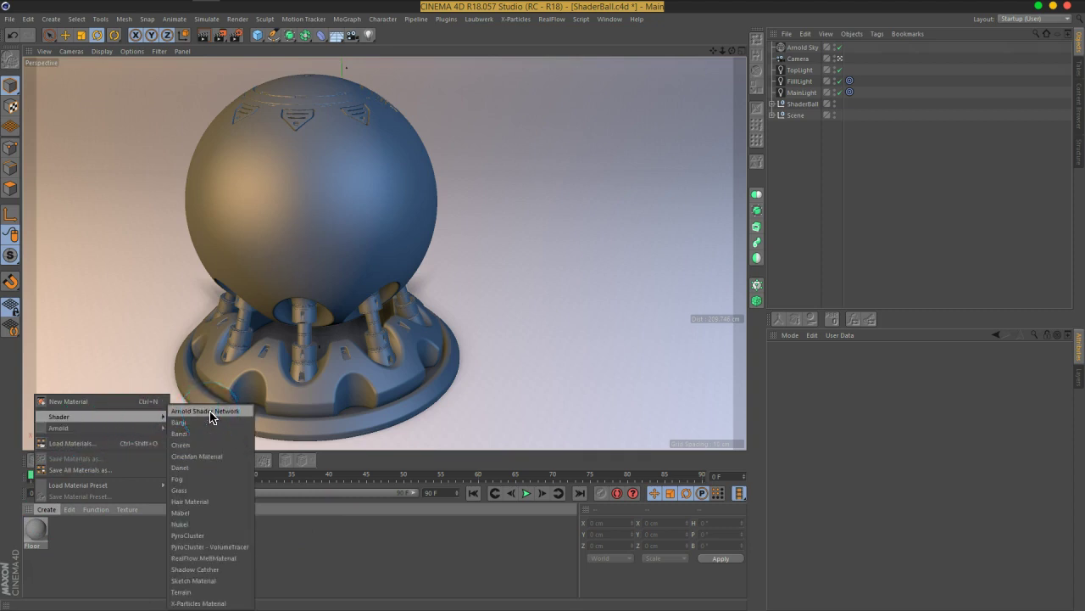
{"action": "mouse_move", "coordinate": [210, 417]}
{"action": "left_mouse_down"}
{"action": "mouse_move", "coordinate": [190, 432]}
{"action": "mouse_move", "coordinate": [176, 473]}
{"action": "mouse_move", "coordinate": [133, 425]}
{"action": "mouse_move", "coordinate": [200, 434]}
{"action": "mouse_move", "coordinate": [196, 465]}
{"action": "mouse_move", "coordinate": [189, 453]}
{"action": "mouse_move", "coordinate": [259, 466]}
{"action": "mouse_move", "coordinate": [109, 419]}
{"action": "mouse_move", "coordinate": [186, 415]}
{"action": "left_mouse_up"}
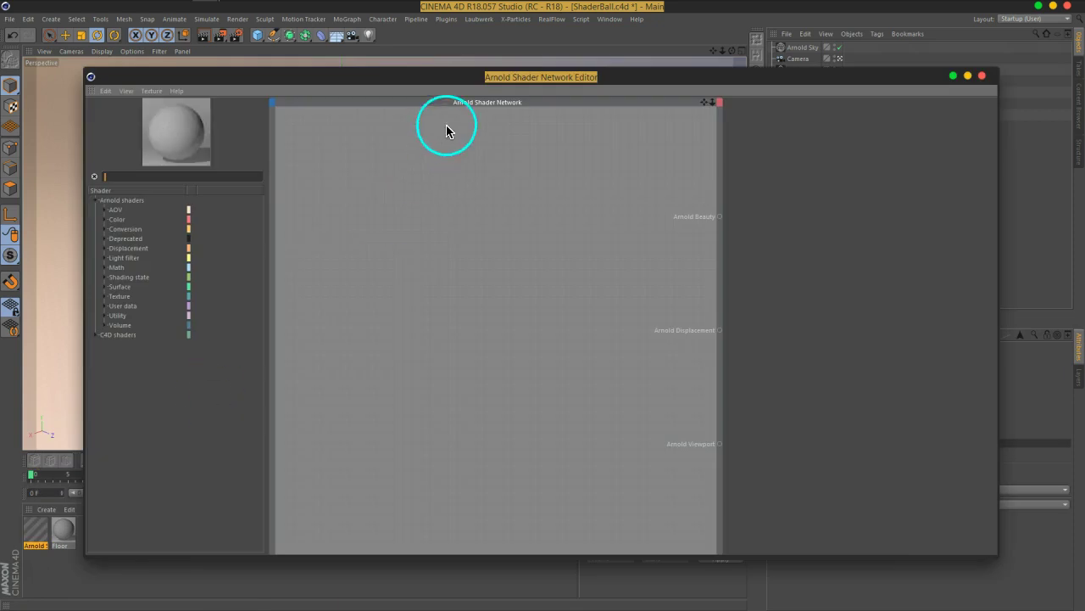
Dock the Shader Network Editor at the right, widen its canvas, and orbit the shader ball.
{"action": "left_click_drag", "start_coordinate": [472, 79], "coordinate": [508, 64]}
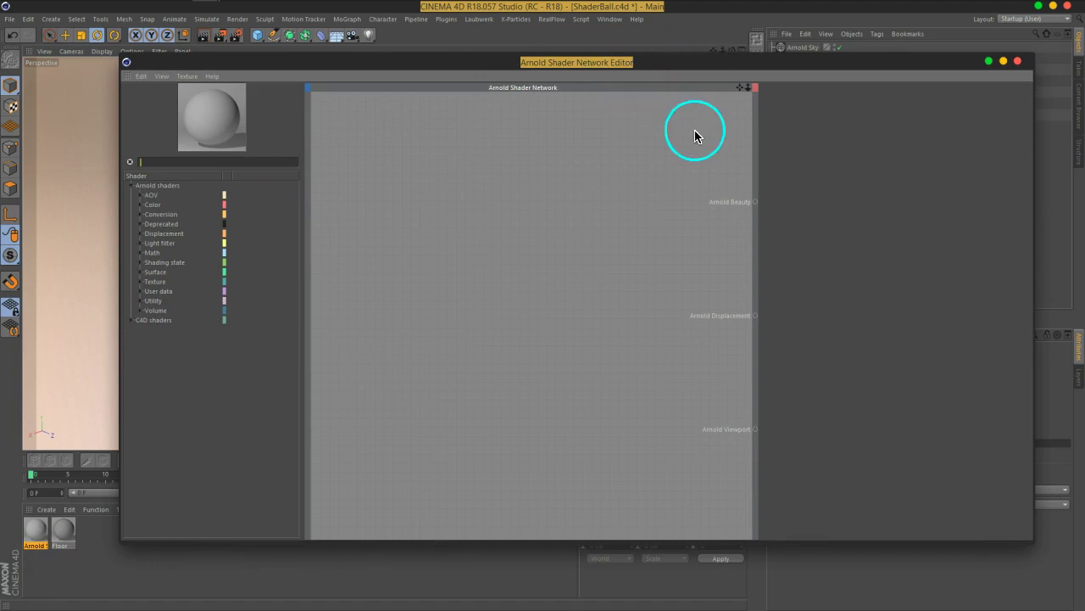
{"action": "left_click_drag", "start_coordinate": [665, 65], "coordinate": [664, 58]}
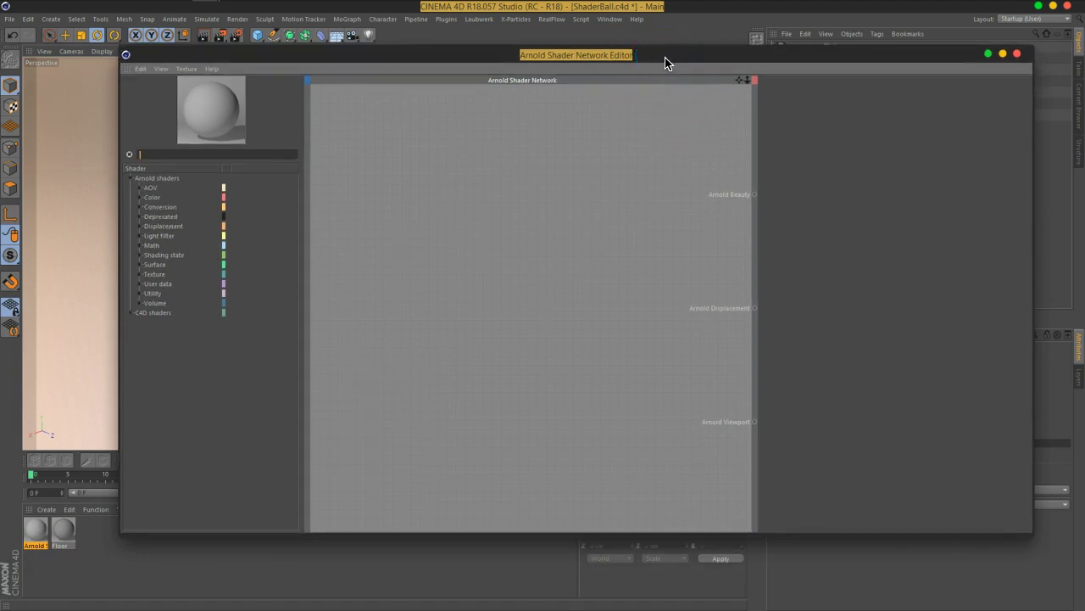
{"action": "left_click_drag", "start_coordinate": [758, 176], "coordinate": [894, 177]}
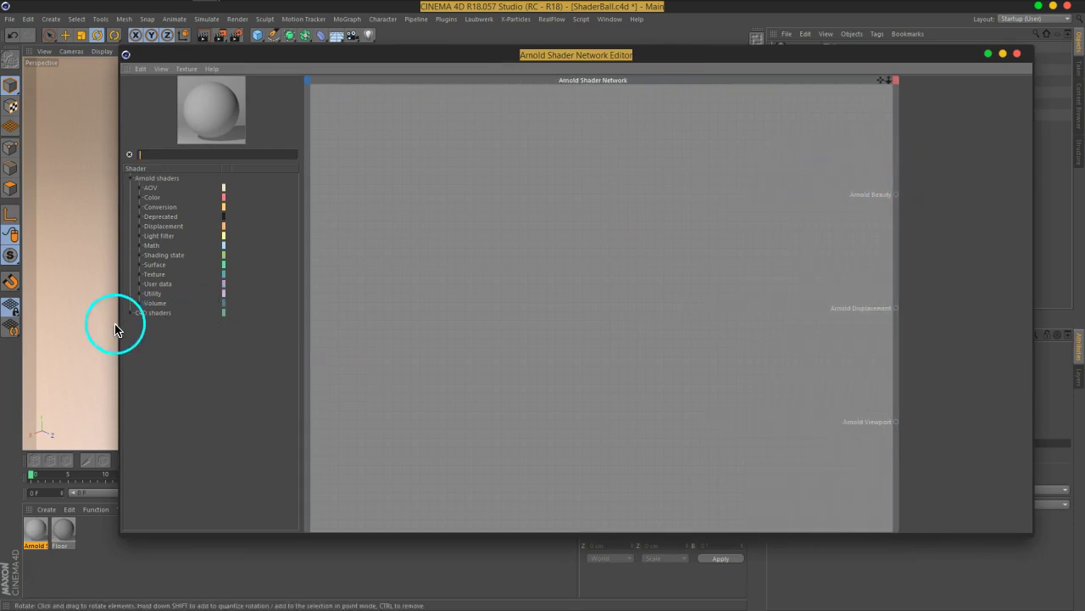
{"action": "mouse_move", "coordinate": [118, 319]}
{"action": "left_mouse_down"}
{"action": "mouse_move", "coordinate": [493, 313]}
{"action": "mouse_move", "coordinate": [432, 303]}
{"action": "left_mouse_up"}
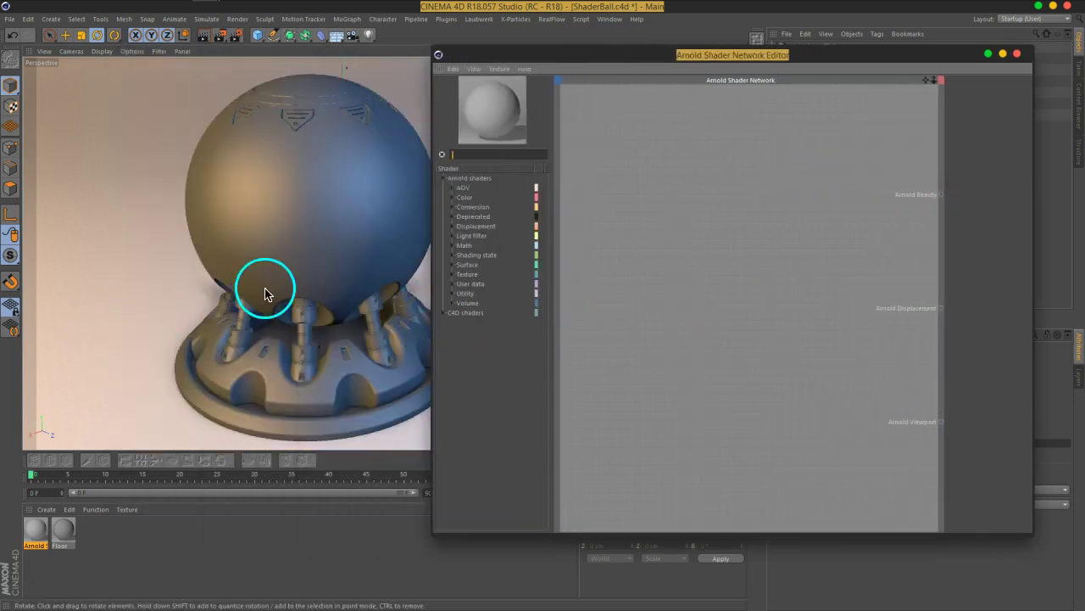
{"action": "mouse_move", "coordinate": [353, 262]}
{"action": "left_mouse_down", "text": "alt"}
{"action": "mouse_move", "coordinate": [290, 265]}
{"action": "mouse_move", "coordinate": [299, 254]}
{"action": "left_mouse_up", "text": "alt"}
{"action": "mouse_move", "coordinate": [650, 58]}
{"action": "left_mouse_down"}
{"action": "mouse_move", "coordinate": [555, 156]}
{"action": "mouse_move", "coordinate": [607, 61]}
{"action": "left_mouse_up"}
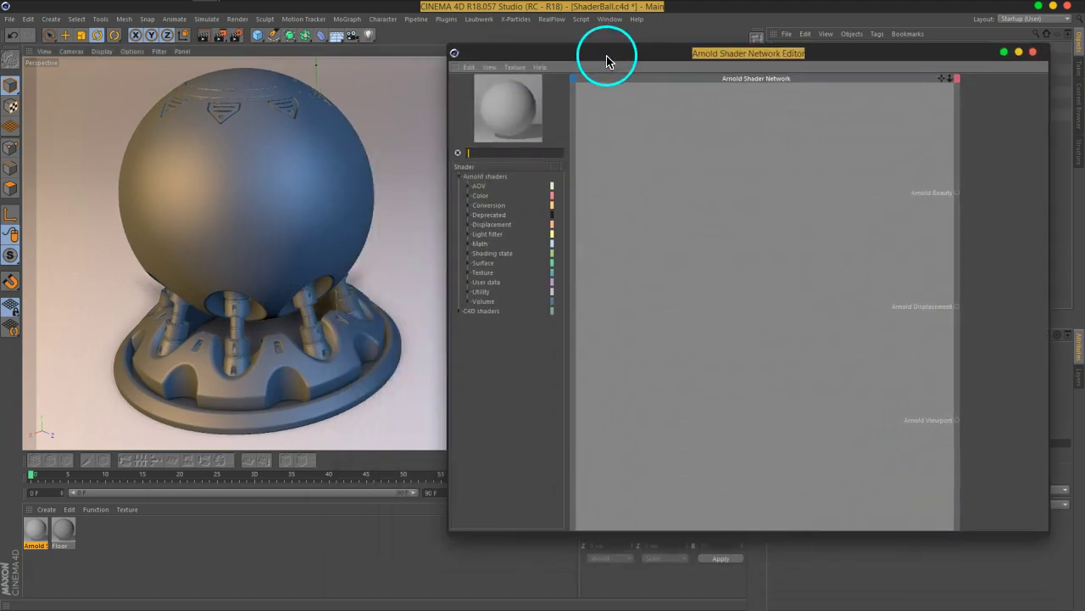
Start the Arnold interactive render with a 75% render scale.
{"action": "left_click", "coordinate": [450, 20]}
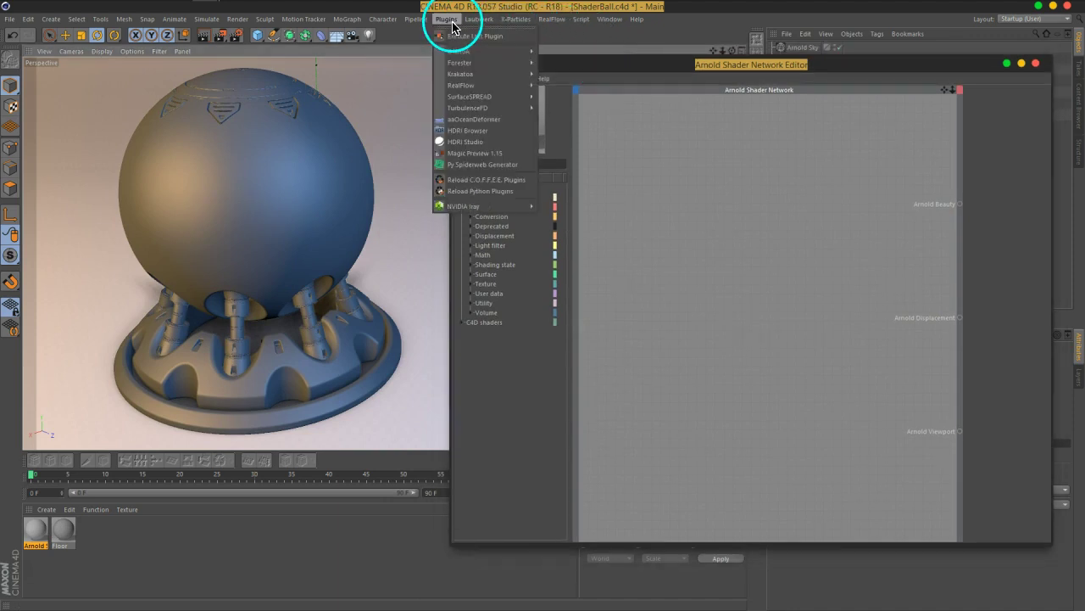
{"action": "mouse_move", "coordinate": [483, 51]}
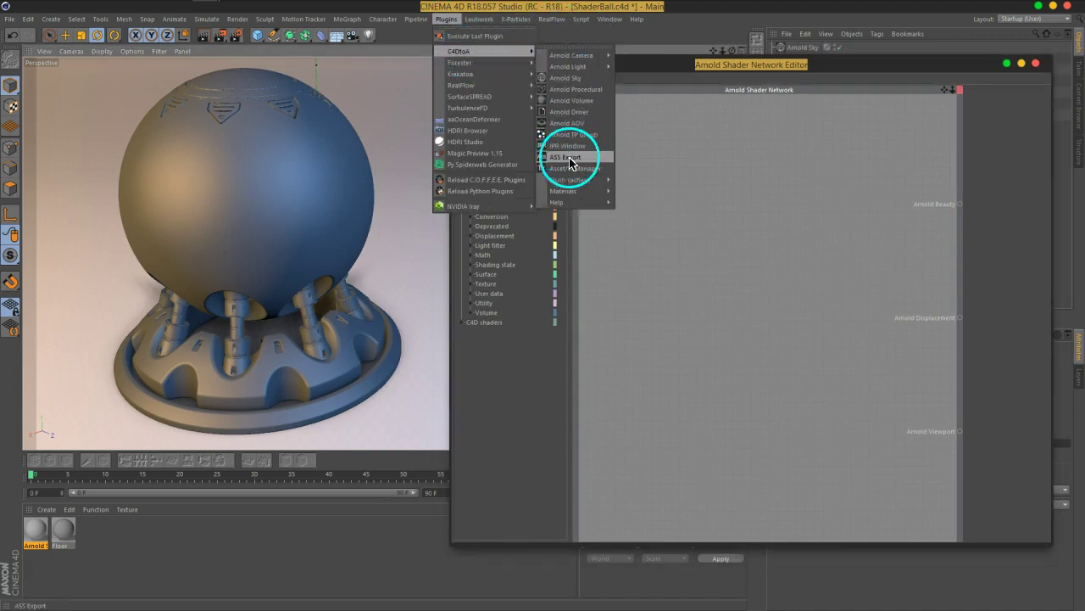
{"action": "mouse_move", "coordinate": [568, 180]}
{"action": "left_click", "coordinate": [572, 153]}
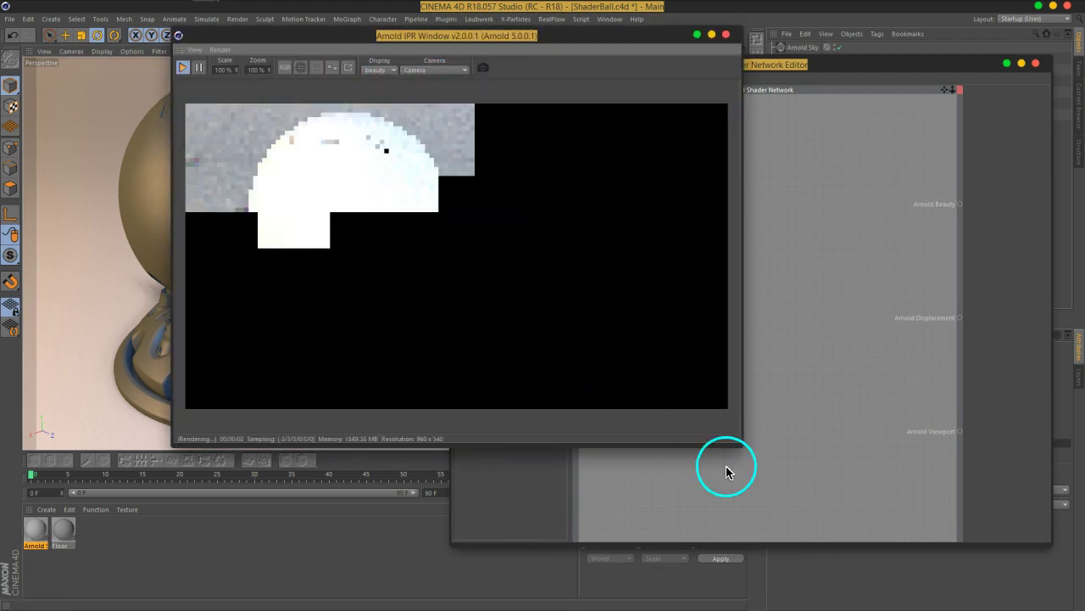
{"action": "left_click", "coordinate": [222, 70]}
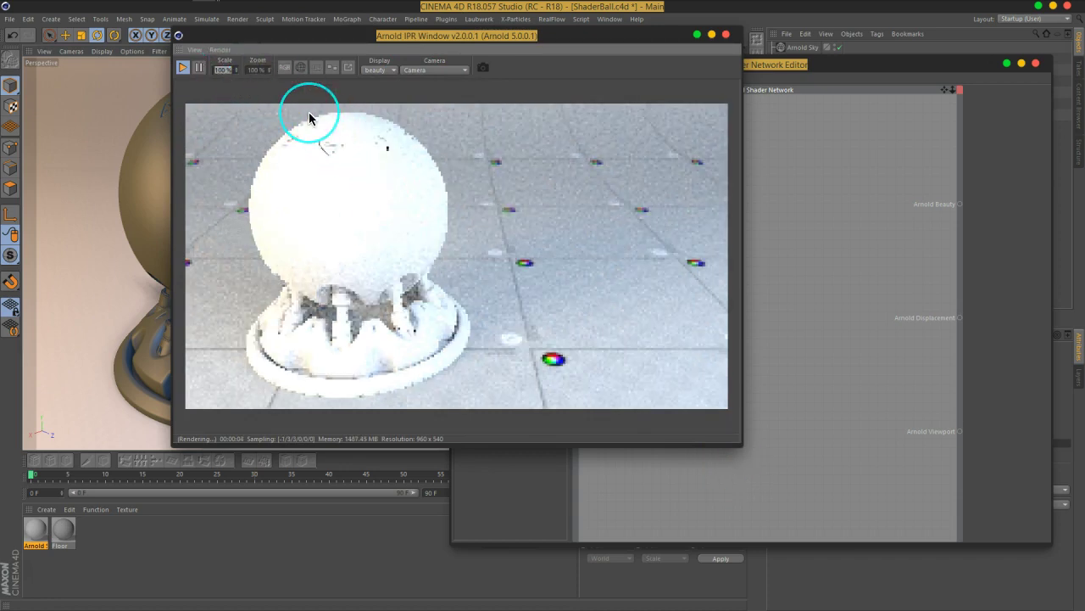
{"action": "type", "text": "175"}
{"action": "key", "text": "Return"}
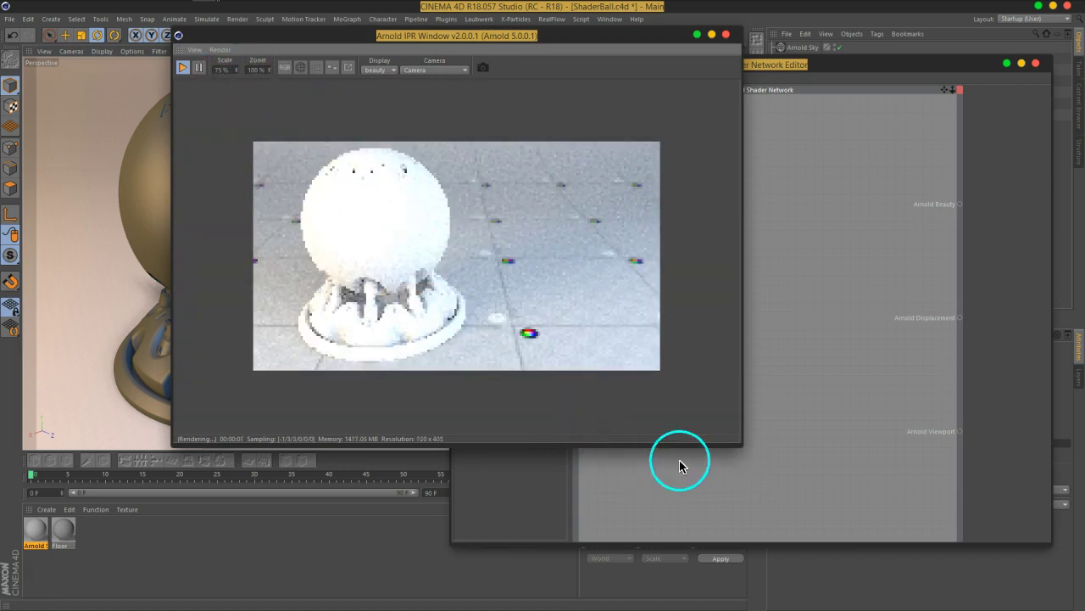
Shrink and reposition the IPR window and raise the Shader Network Editor.
{"action": "left_click_drag", "start_coordinate": [736, 441], "coordinate": [596, 331]}
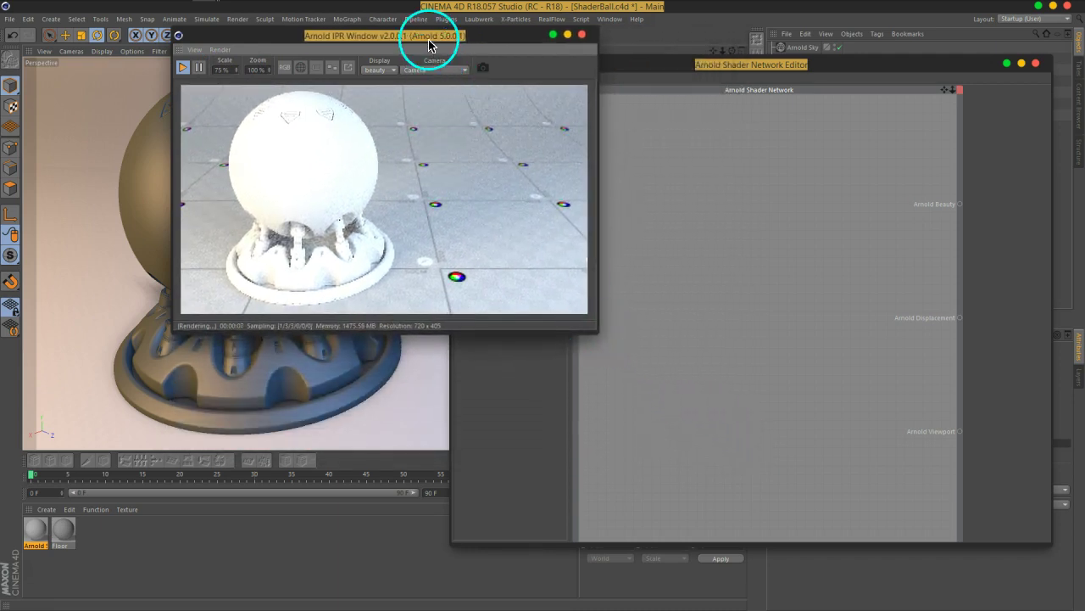
{"action": "left_click_drag", "start_coordinate": [432, 39], "coordinate": [360, 27]}
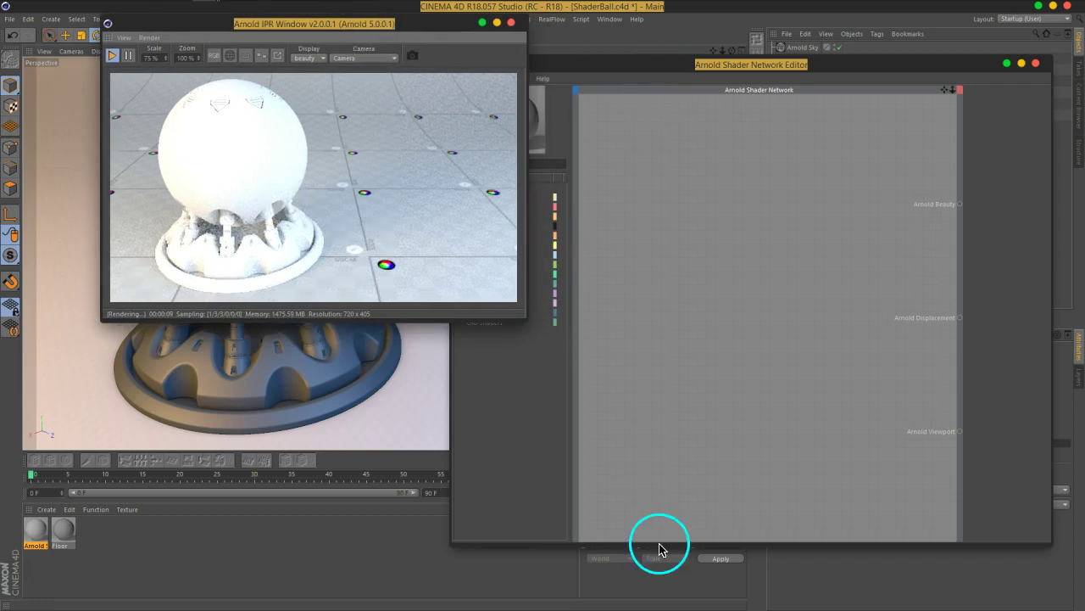
{"action": "mouse_move", "coordinate": [451, 546]}
{"action": "left_mouse_down"}
{"action": "mouse_move", "coordinate": [462, 533]}
{"action": "mouse_move", "coordinate": [476, 366]}
{"action": "left_mouse_up"}
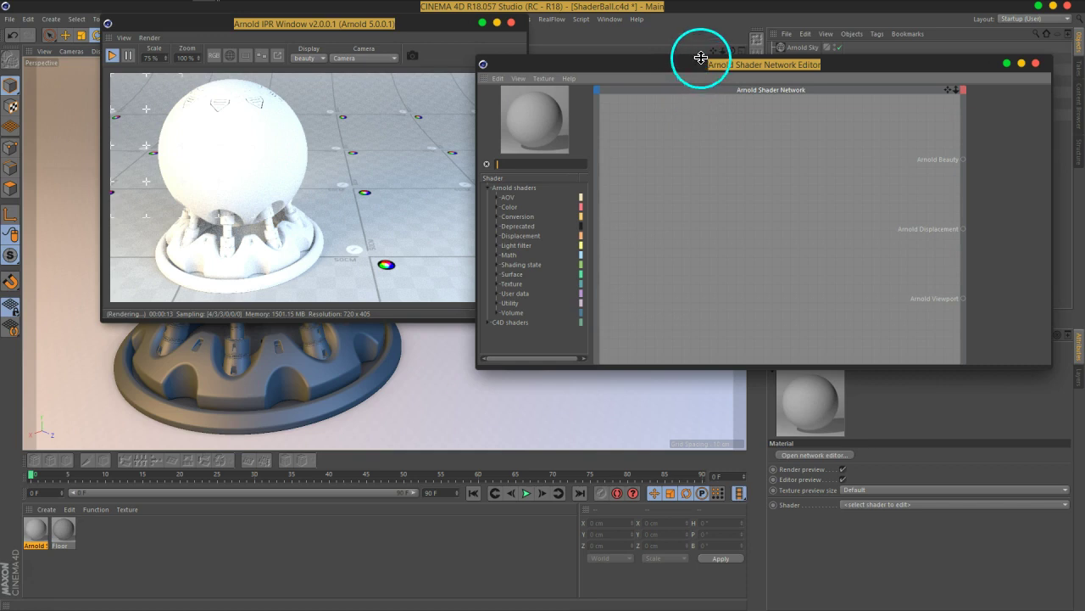
{"action": "left_click_drag", "start_coordinate": [700, 65], "coordinate": [704, 25]}
Place the IPR window at lower right, the shader network editor at the top, and orbit the ball.
{"action": "mouse_move", "coordinate": [342, 21]}
{"action": "left_mouse_down"}
{"action": "mouse_move", "coordinate": [382, 36]}
{"action": "mouse_move", "coordinate": [792, 347]}
{"action": "mouse_move", "coordinate": [896, 347]}
{"action": "left_mouse_up"}
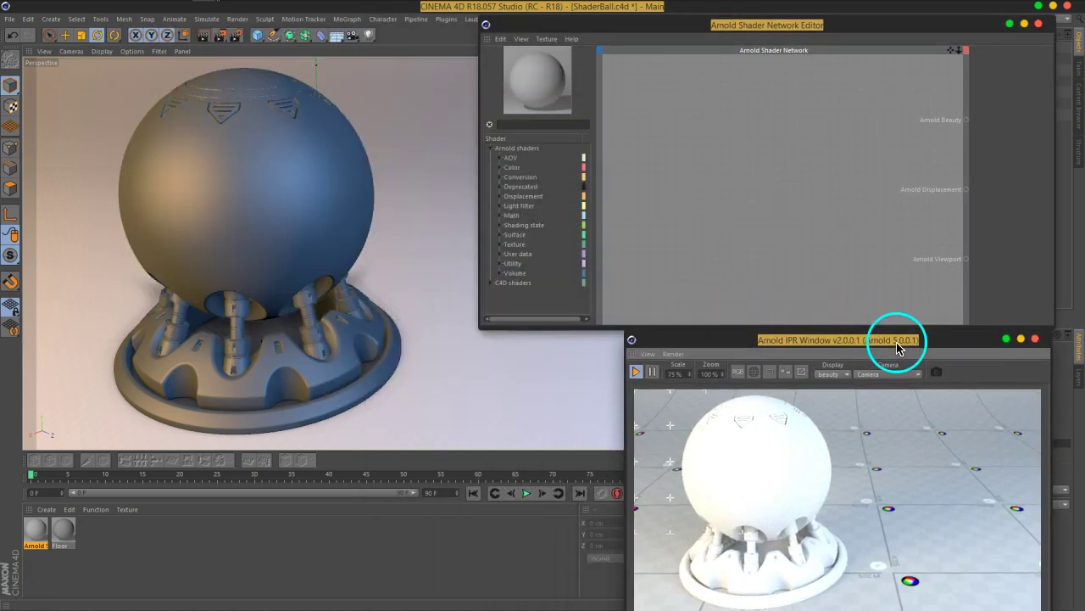
{"action": "left_click_drag", "start_coordinate": [865, 29], "coordinate": [865, 12]}
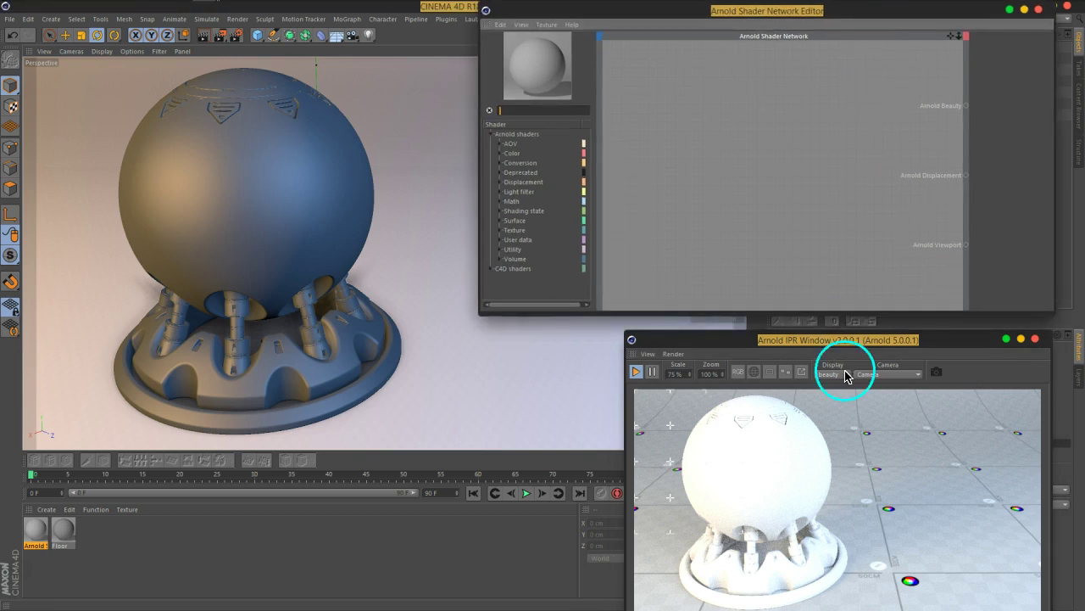
{"action": "left_click_drag", "start_coordinate": [871, 347], "coordinate": [873, 333]}
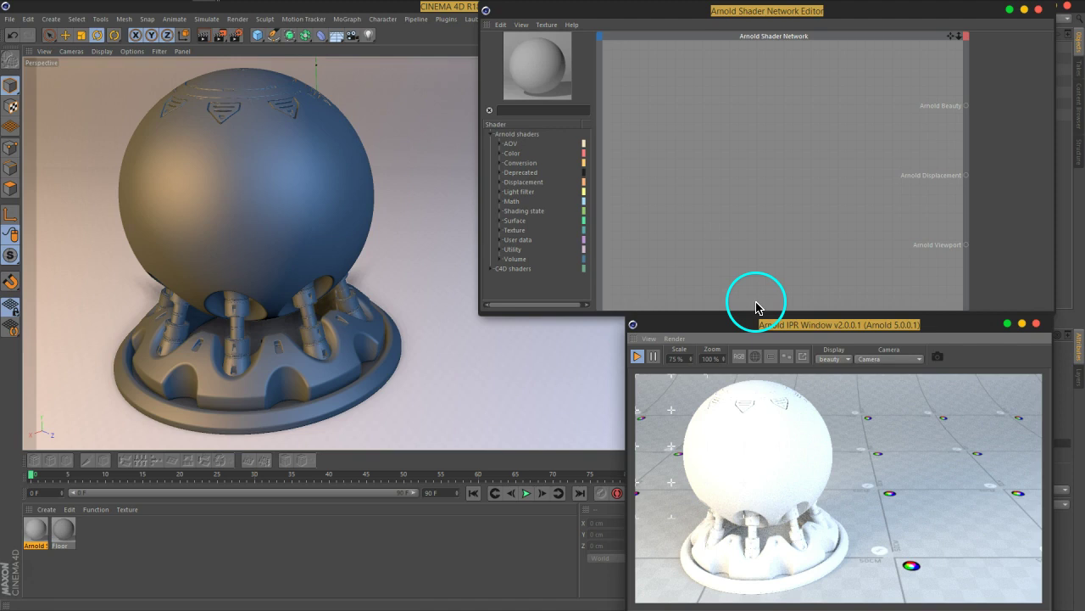
{"action": "mouse_move", "coordinate": [357, 270]}
{"action": "left_mouse_down", "text": "alt"}
{"action": "mouse_move", "coordinate": [387, 251]}
{"action": "mouse_move", "coordinate": [363, 266]}
{"action": "mouse_move", "coordinate": [368, 274]}
{"action": "left_mouse_up", "text": "alt"}
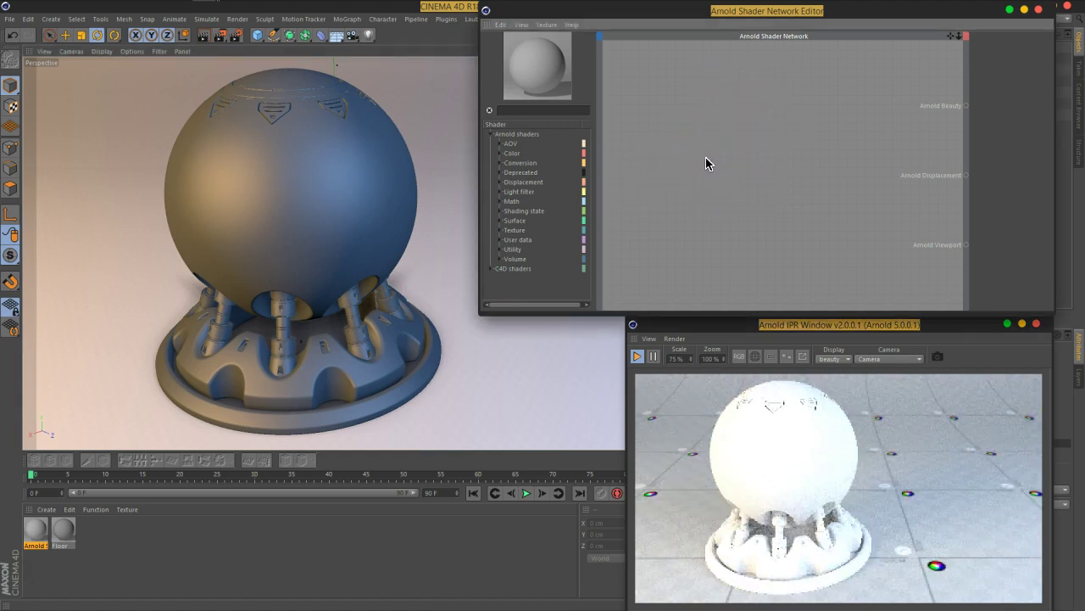
{"action": "left_click_drag", "start_coordinate": [683, 122], "coordinate": [749, 144]}
Try opening the shader list at several spots on the network canvas, then dismiss it.
{"action": "right_click", "coordinate": [702, 173]}
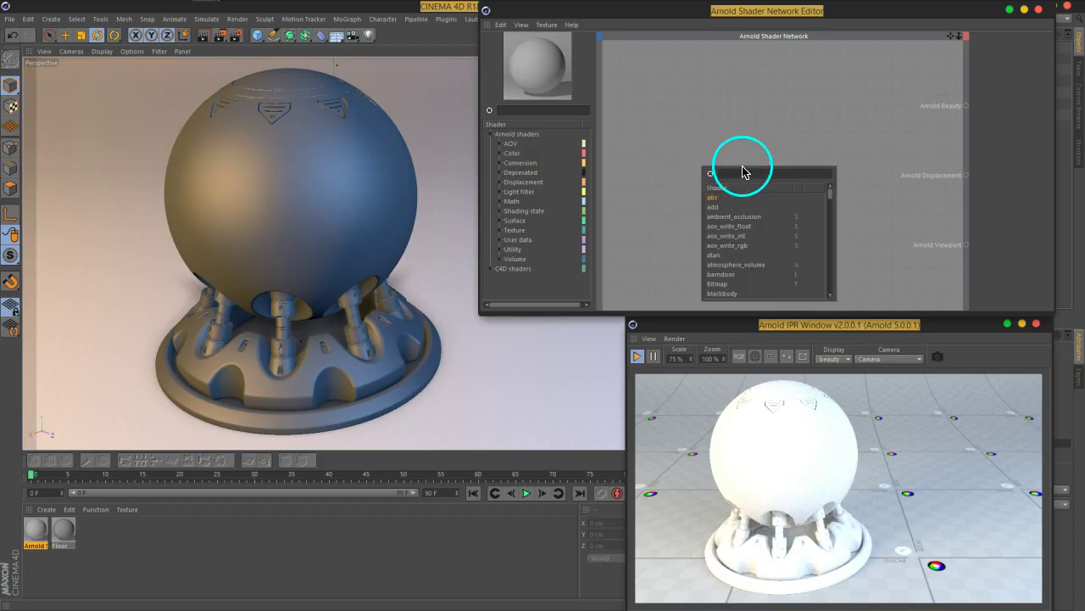
{"action": "left_click", "coordinate": [749, 154]}
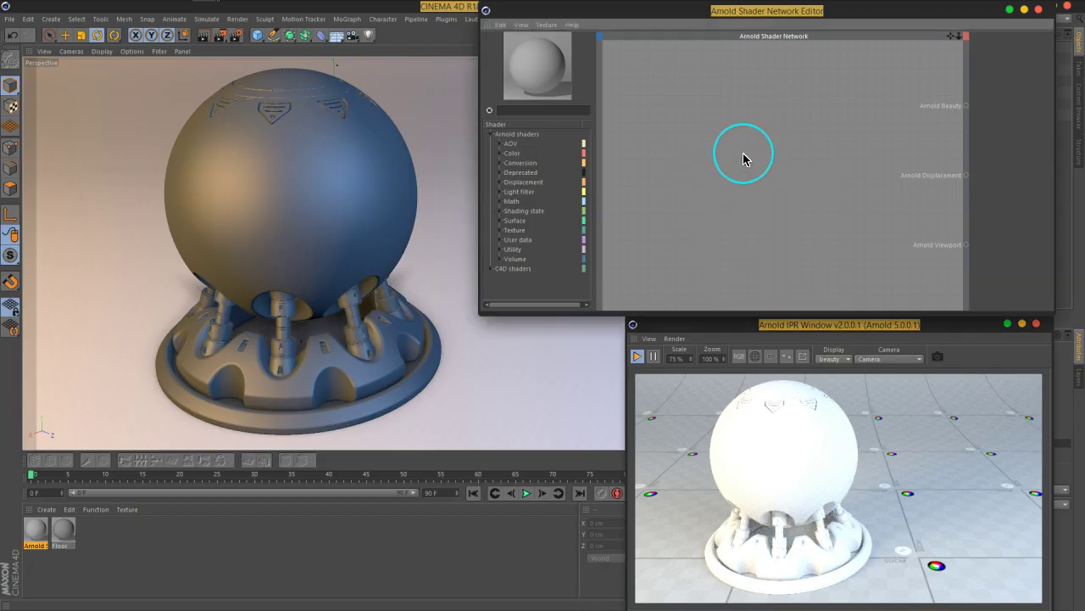
{"action": "right_click", "coordinate": [743, 159]}
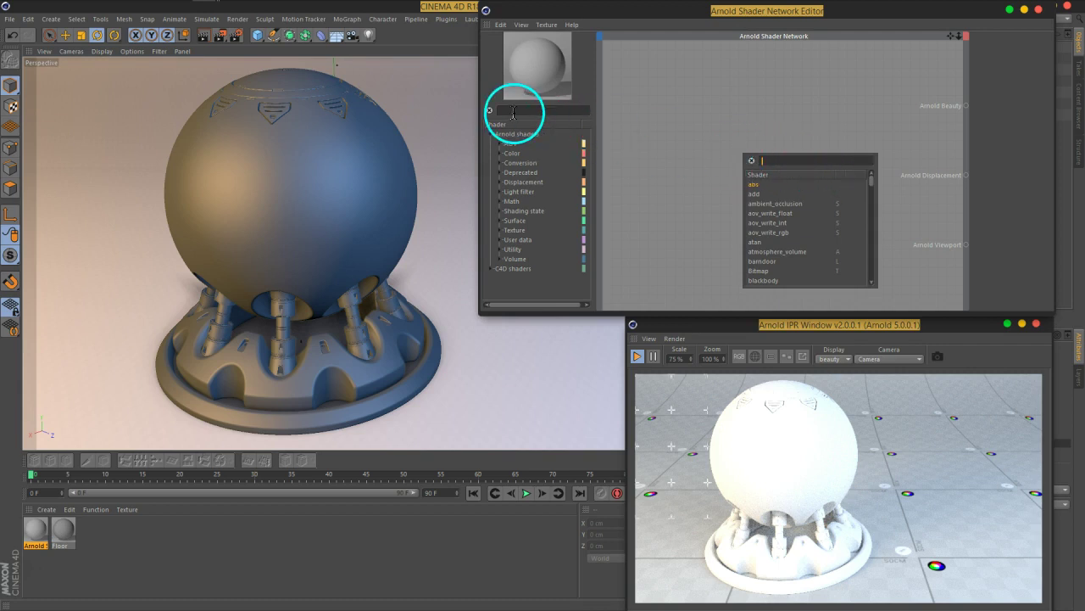
{"action": "right_click", "coordinate": [875, 100]}
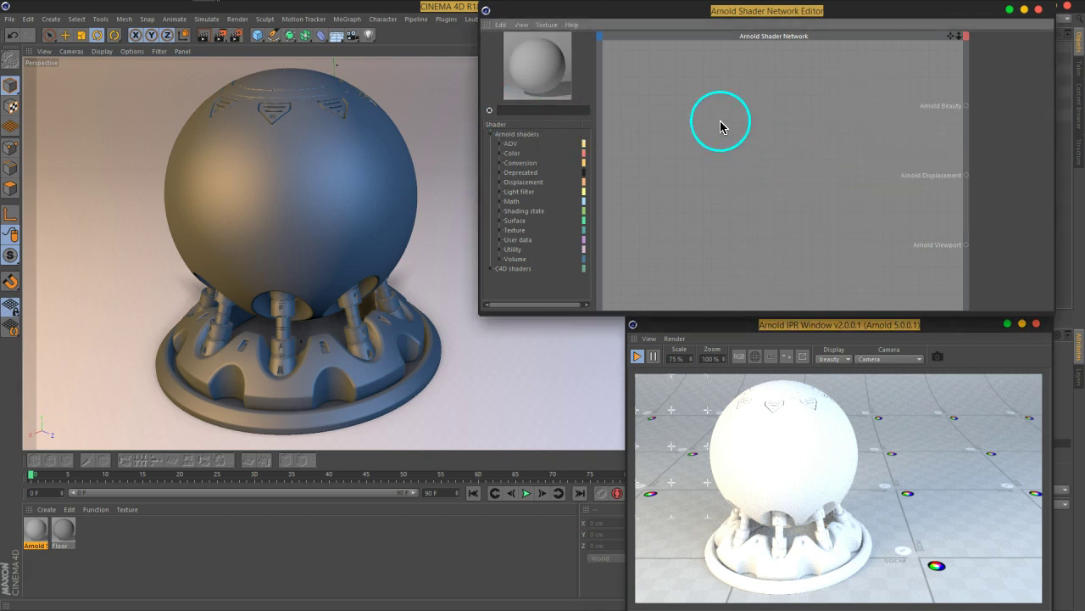
{"action": "right_click", "coordinate": [724, 119]}
{"action": "right_click", "coordinate": [684, 105]}
{"action": "right_click", "coordinate": [882, 103]}
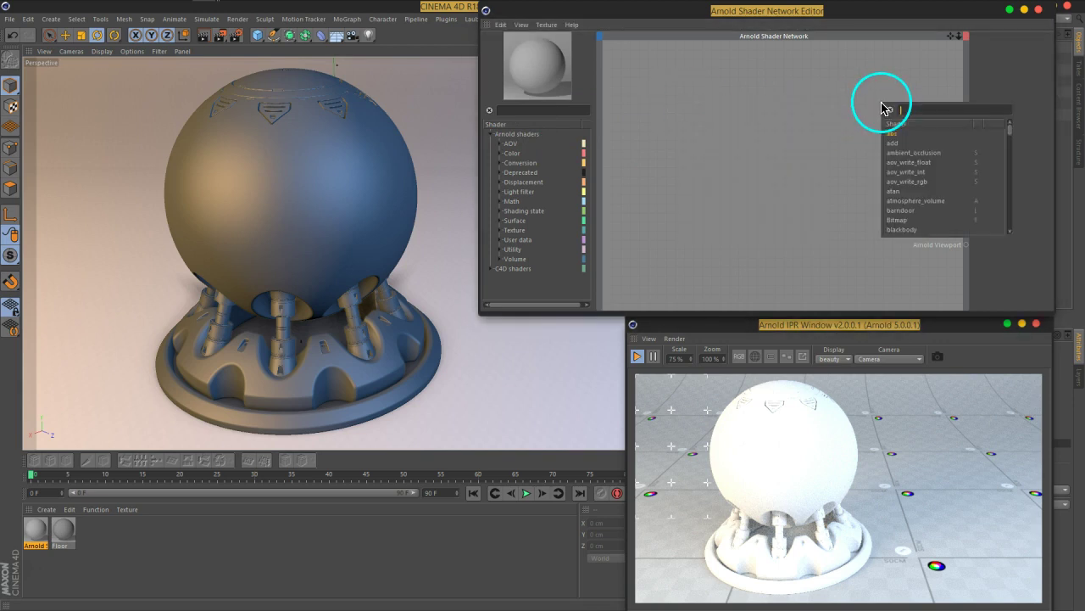
{"action": "left_click", "coordinate": [836, 116]}
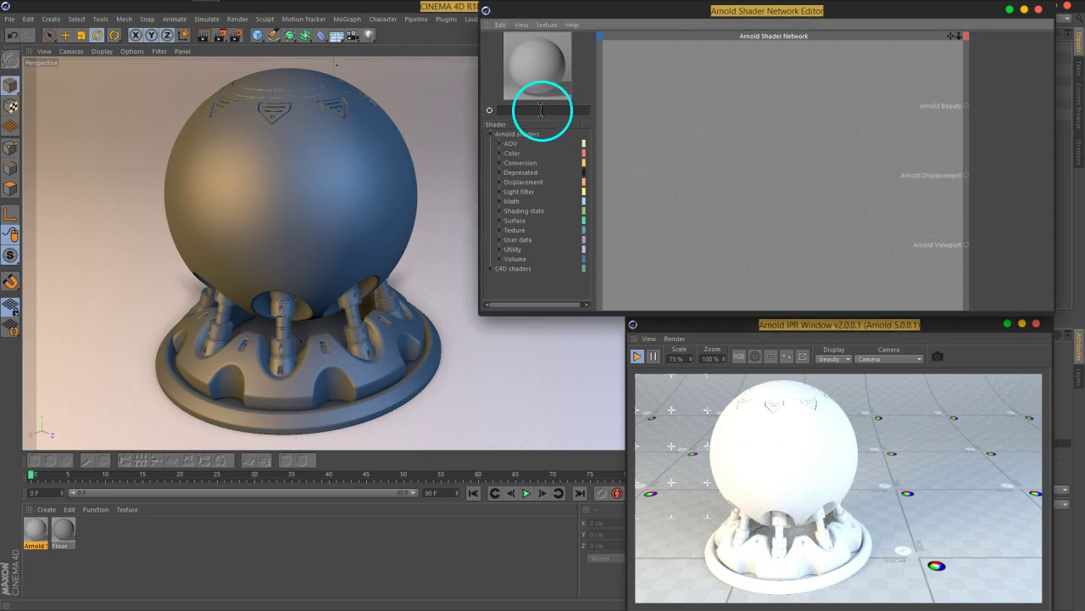
Search 'sta', add a standard_surface node, and wire its output to Arnold Beauty.
{"action": "right_click", "coordinate": [717, 129]}
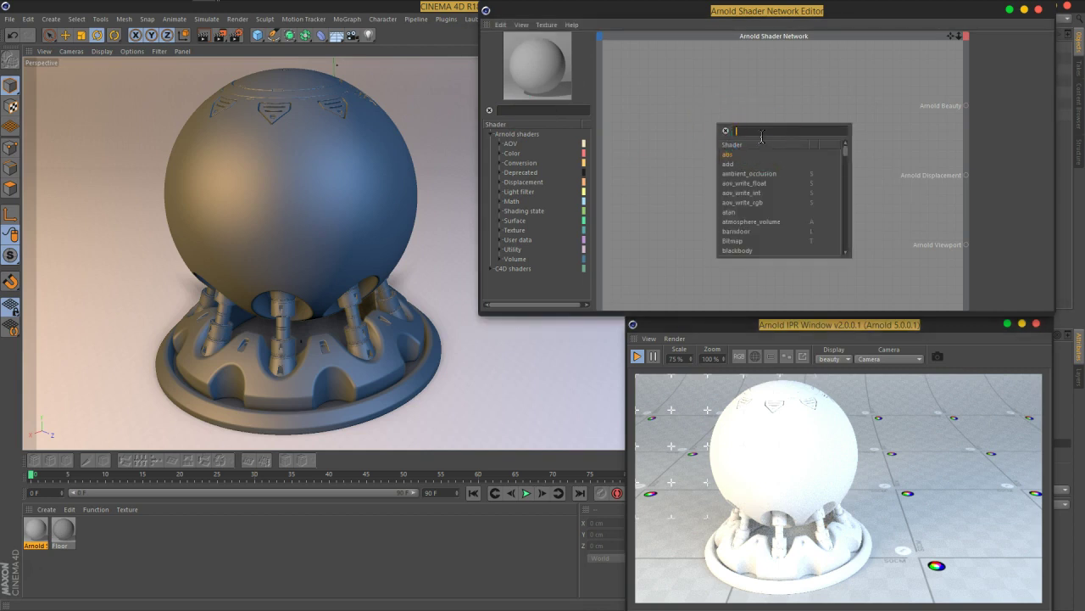
{"action": "type", "text": "stan"}
{"action": "key", "text": "BackSpace"}
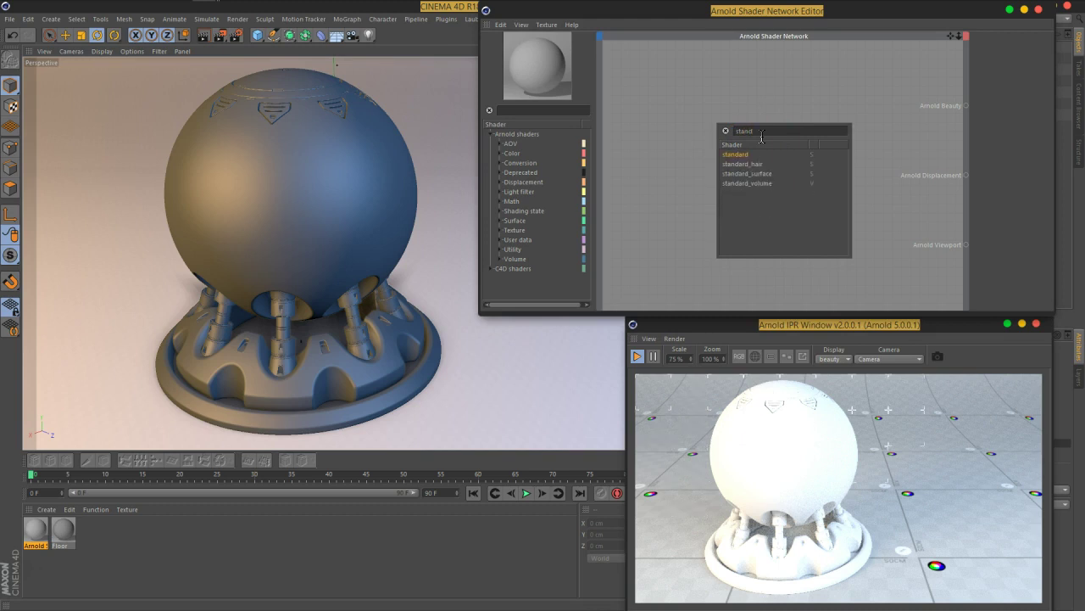
{"action": "double_click", "coordinate": [772, 181]}
{"action": "left_click_drag", "start_coordinate": [754, 121], "coordinate": [765, 102]}
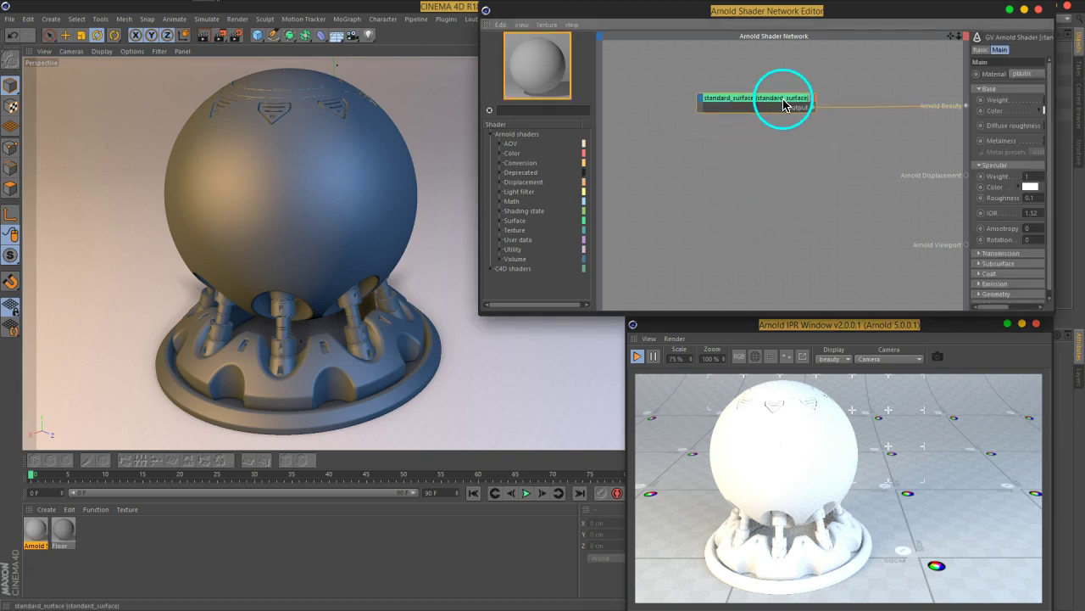
{"action": "left_click_drag", "start_coordinate": [969, 176], "coordinate": [842, 175]}
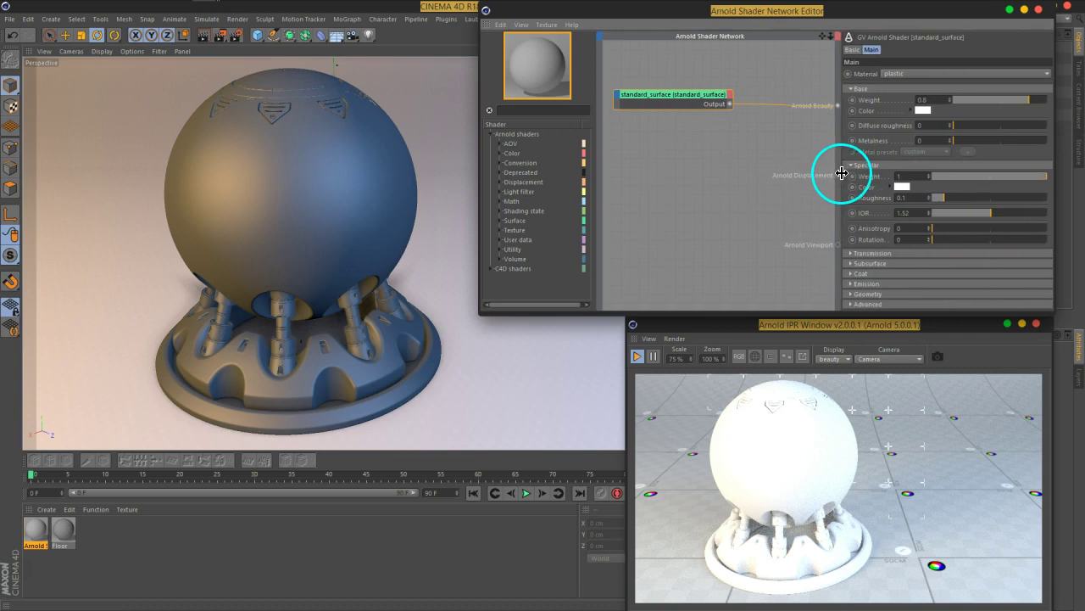
{"action": "left_click_drag", "start_coordinate": [659, 96], "coordinate": [700, 108]}
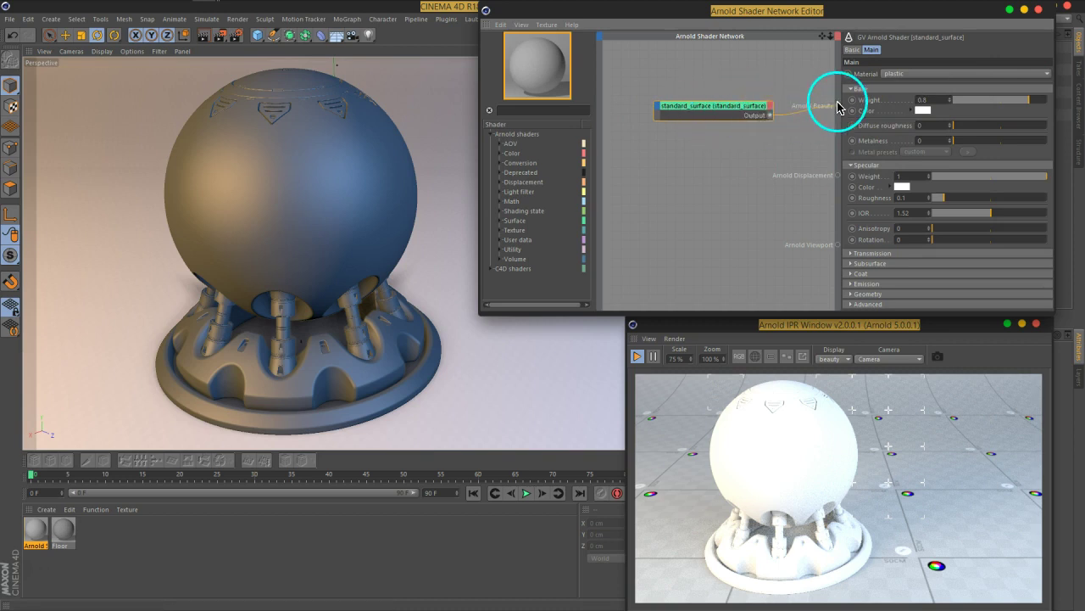
{"action": "left_click_drag", "start_coordinate": [766, 17], "coordinate": [744, 407]}
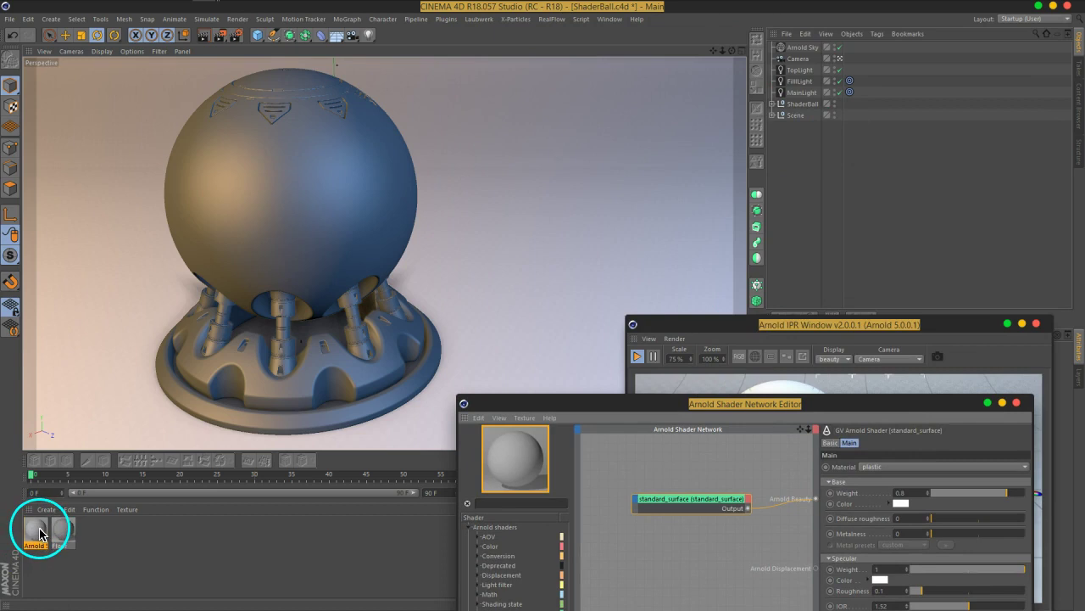
Drag the Arnold material onto ShaderBall and move the shader network editor back to the top.
{"action": "left_click_drag", "start_coordinate": [37, 533], "coordinate": [810, 111]}
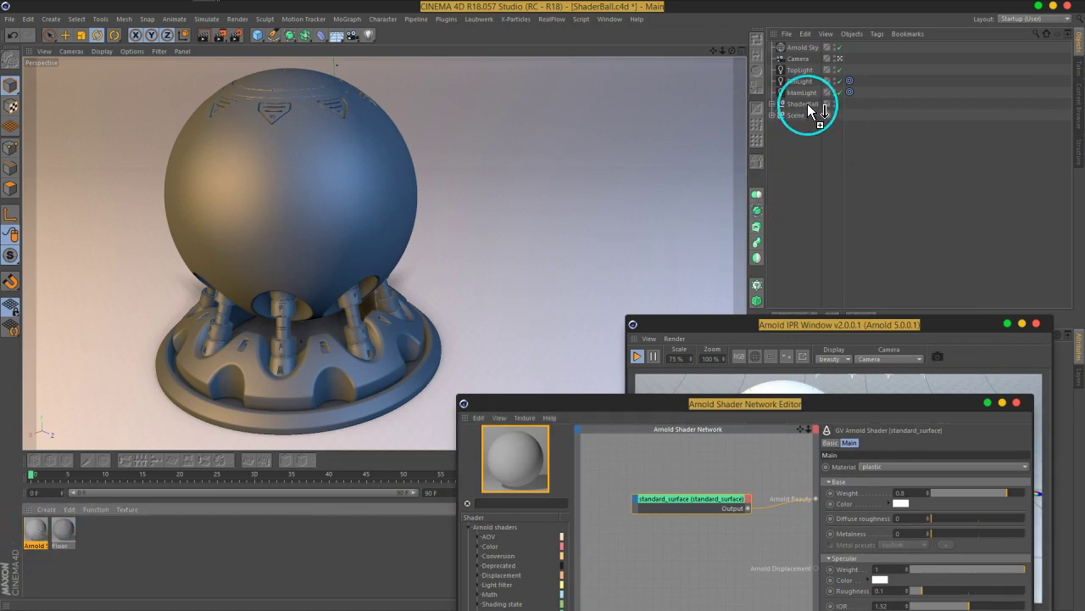
{"action": "left_click_drag", "start_coordinate": [812, 135], "coordinate": [813, 105]}
{"action": "mouse_move", "coordinate": [827, 411]}
{"action": "left_mouse_down"}
{"action": "mouse_move", "coordinate": [726, 121]}
{"action": "mouse_move", "coordinate": [710, 20]}
{"action": "mouse_move", "coordinate": [850, 22]}
{"action": "left_mouse_up"}
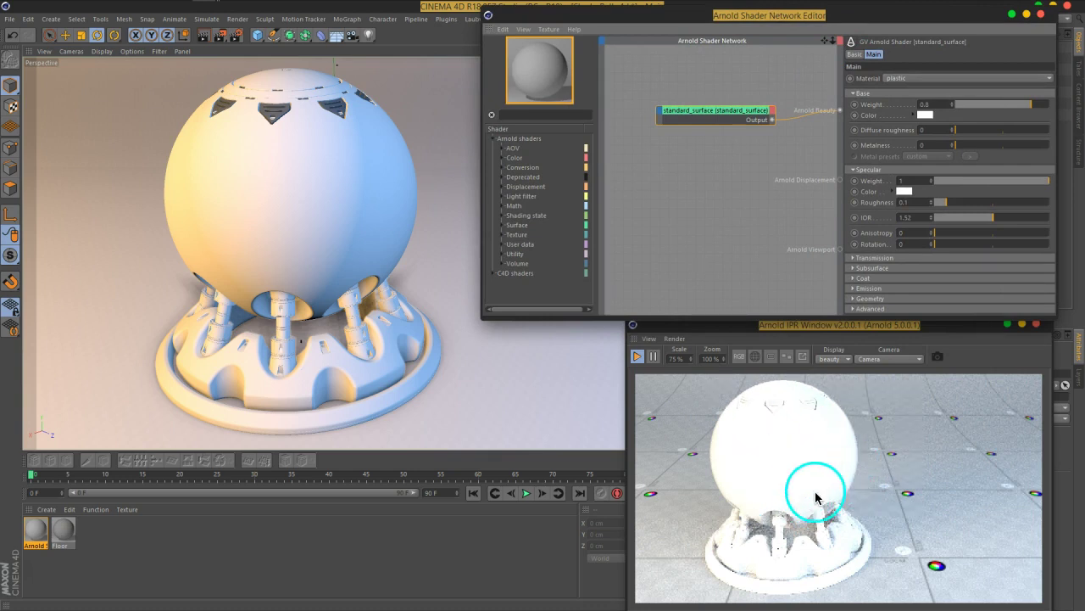
Darken the standard_surface Base Color from white to a light grey.
{"action": "left_click", "coordinate": [924, 114]}
{"action": "left_click_drag", "start_coordinate": [960, 138], "coordinate": [990, 138]}
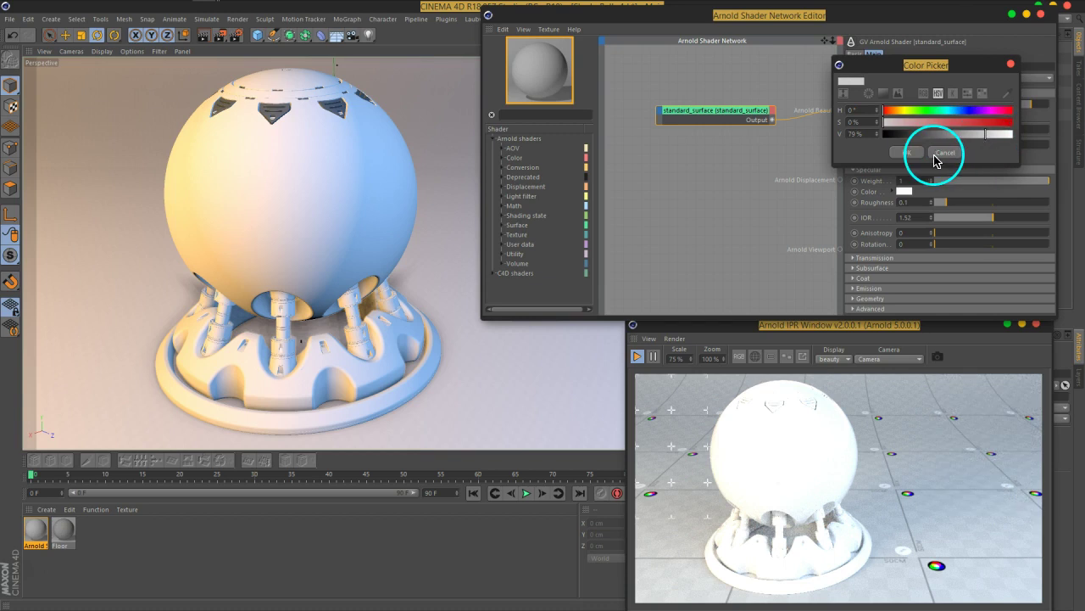
{"action": "left_click", "coordinate": [906, 151]}
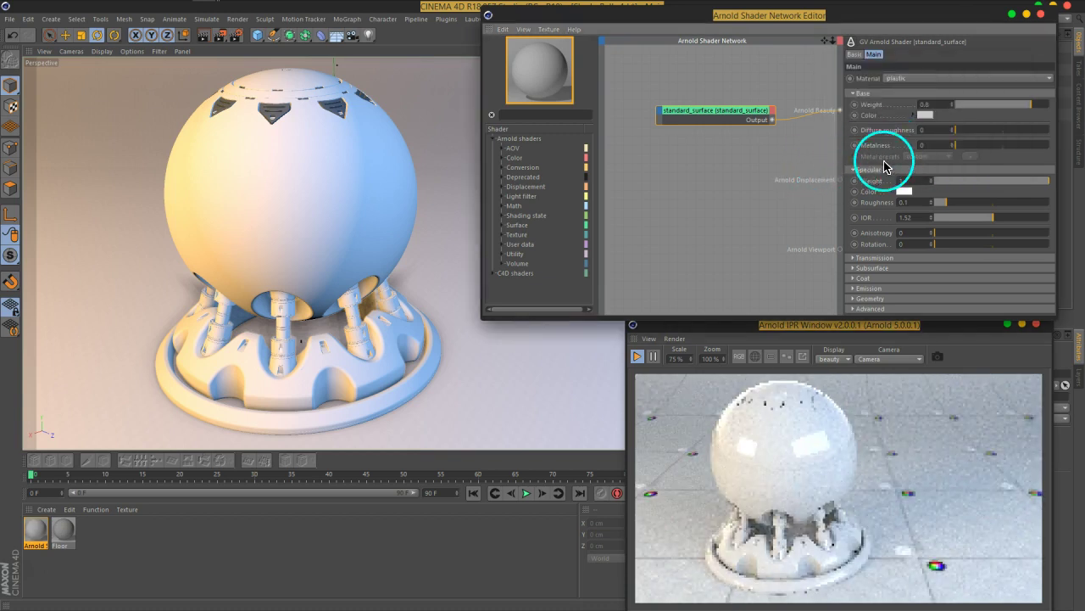
Reposition the standard_surface node and show its attributes.
{"action": "left_click_drag", "start_coordinate": [734, 117], "coordinate": [738, 111]}
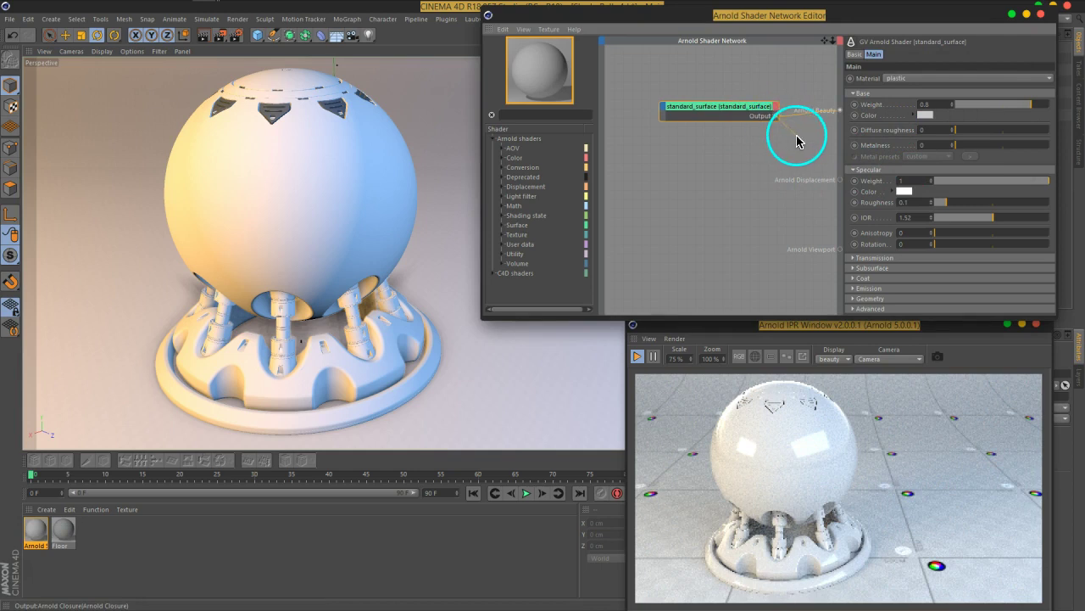
{"action": "mouse_move", "coordinate": [797, 141]}
{"action": "left_mouse_down"}
{"action": "mouse_move", "coordinate": [776, 118]}
{"action": "mouse_move", "coordinate": [786, 149]}
{"action": "left_mouse_up"}
{"action": "left_click_drag", "start_coordinate": [753, 114], "coordinate": [724, 108]}
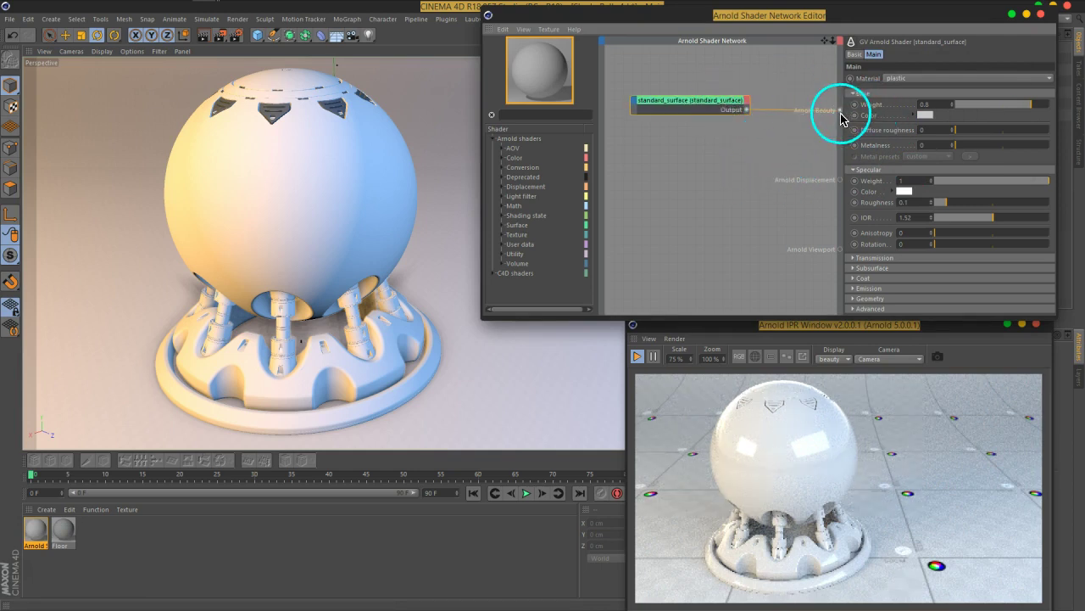
{"action": "mouse_move", "coordinate": [705, 102]}
{"action": "left_mouse_down"}
{"action": "mouse_move", "coordinate": [736, 133]}
{"action": "mouse_move", "coordinate": [784, 136]}
{"action": "left_mouse_up"}
{"action": "left_click", "coordinate": [735, 133]}
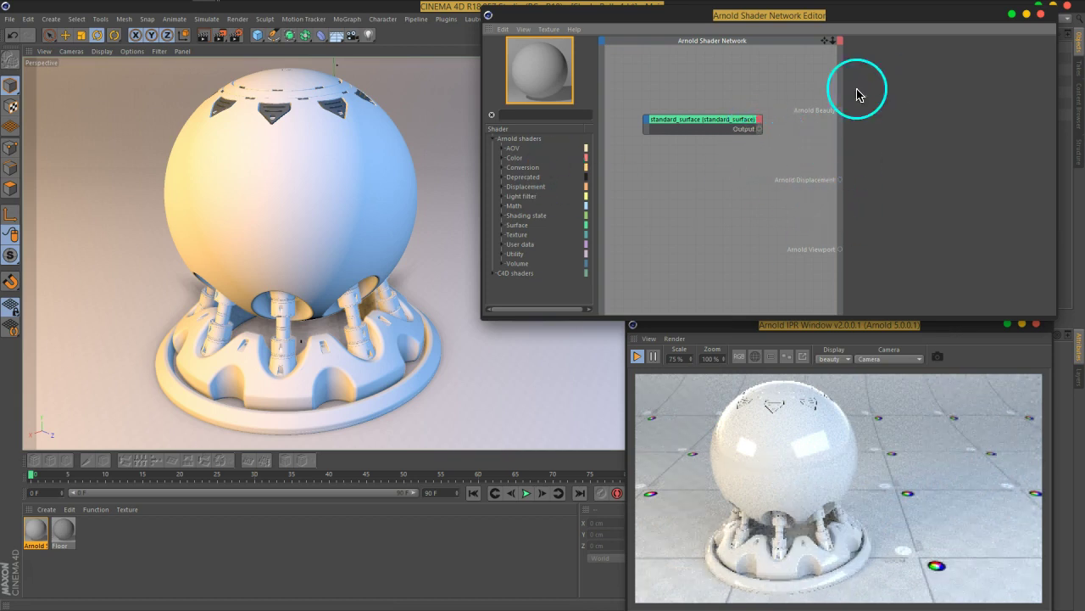
Tuck the IPR under the editor, rewire standard_surface into Arnold Beauty, and reposition the node.
{"action": "left_click_drag", "start_coordinate": [831, 322], "coordinate": [779, 235]}
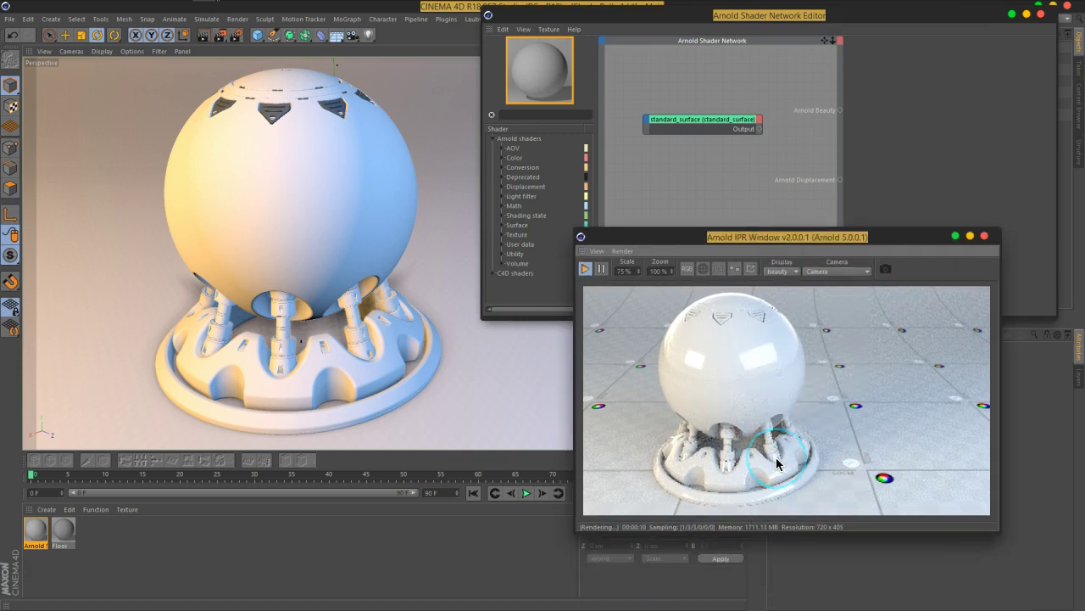
{"action": "mouse_move", "coordinate": [762, 129]}
{"action": "left_mouse_down"}
{"action": "mouse_move", "coordinate": [792, 143]}
{"action": "mouse_move", "coordinate": [840, 110]}
{"action": "left_mouse_up"}
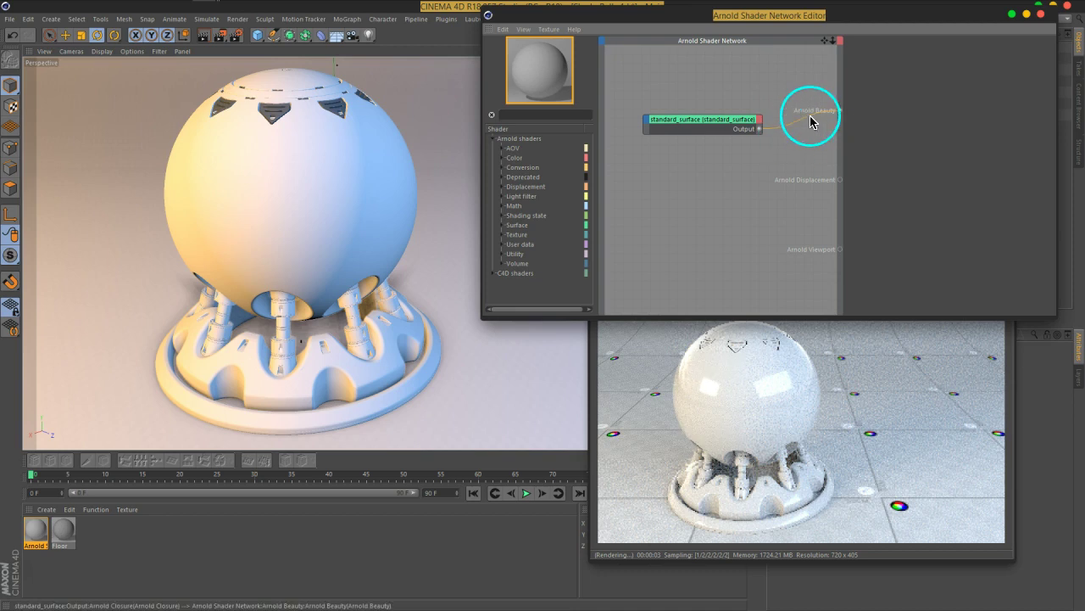
{"action": "mouse_move", "coordinate": [751, 124]}
{"action": "left_mouse_down"}
{"action": "mouse_move", "coordinate": [758, 107]}
{"action": "mouse_move", "coordinate": [719, 122]}
{"action": "left_mouse_up"}
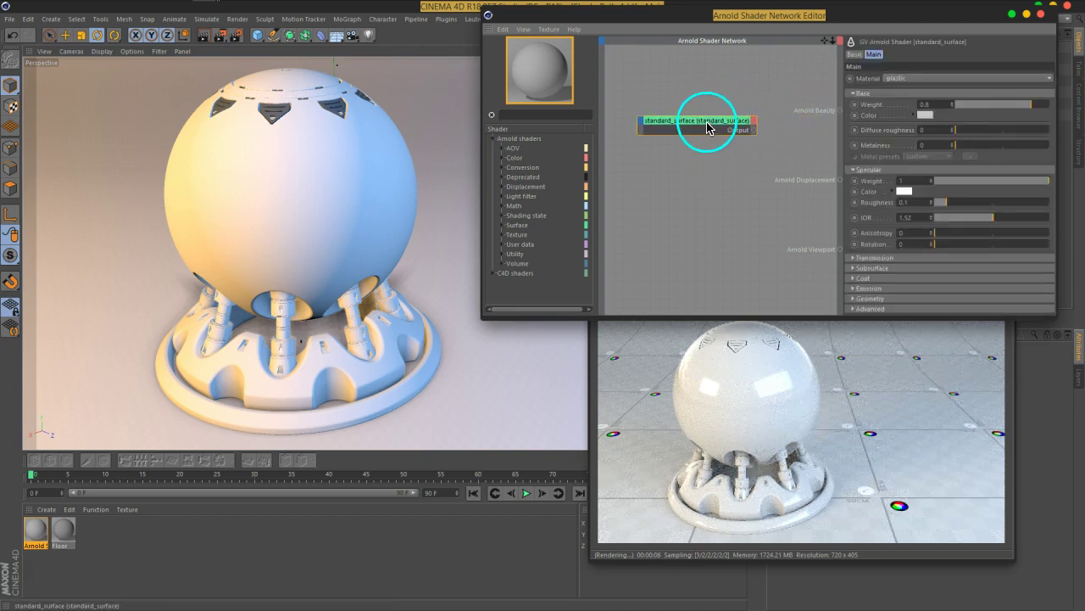
{"action": "left_click_drag", "start_coordinate": [746, 120], "coordinate": [733, 129]}
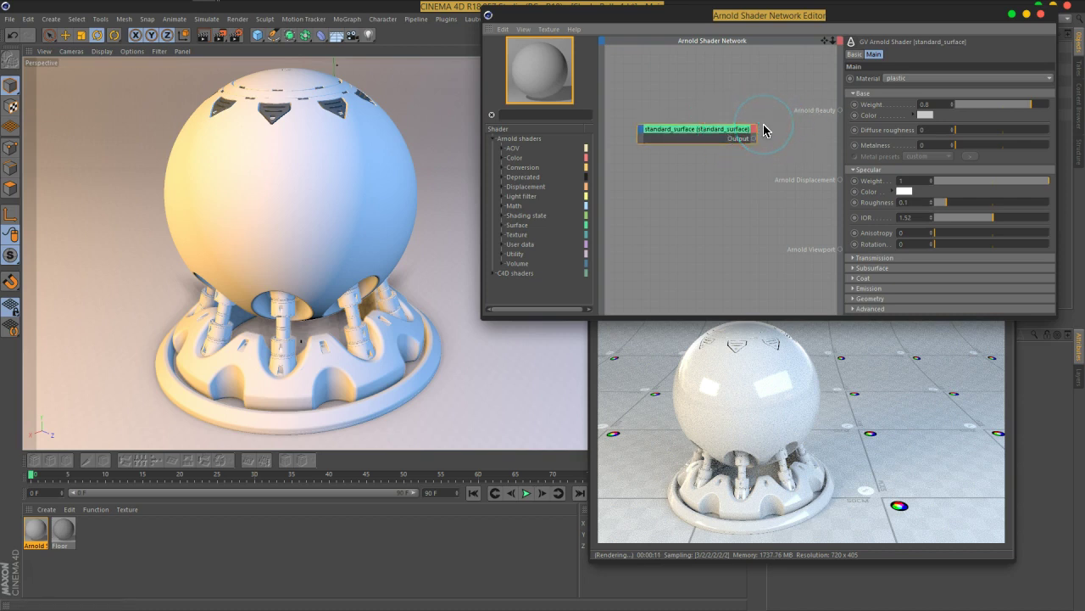
{"action": "left_click", "coordinate": [738, 198]}
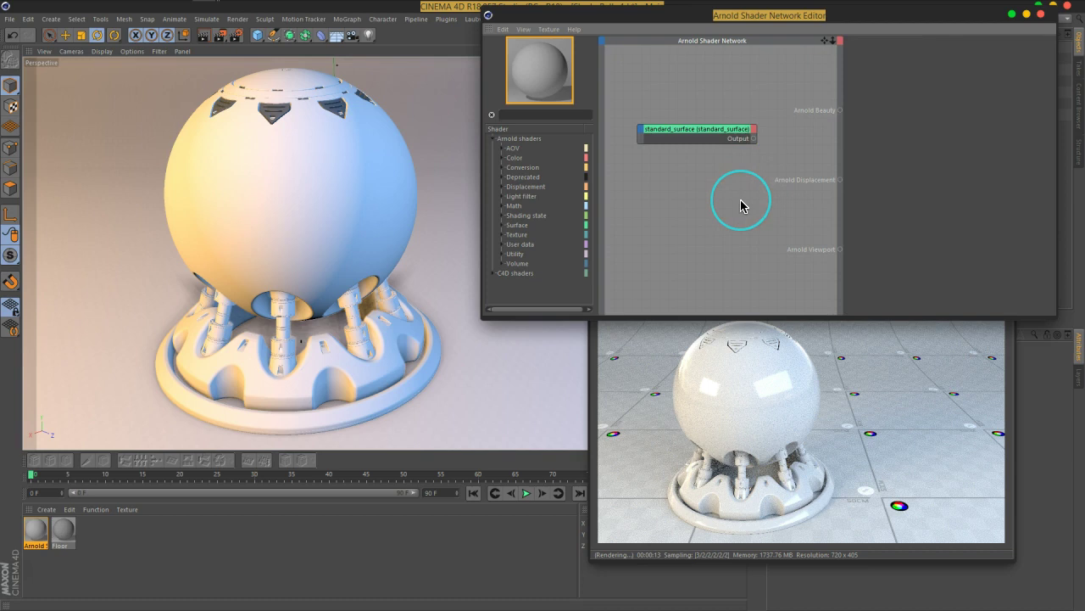
{"action": "key", "text": "alt+w"}
{"action": "key", "text": "Escape"}
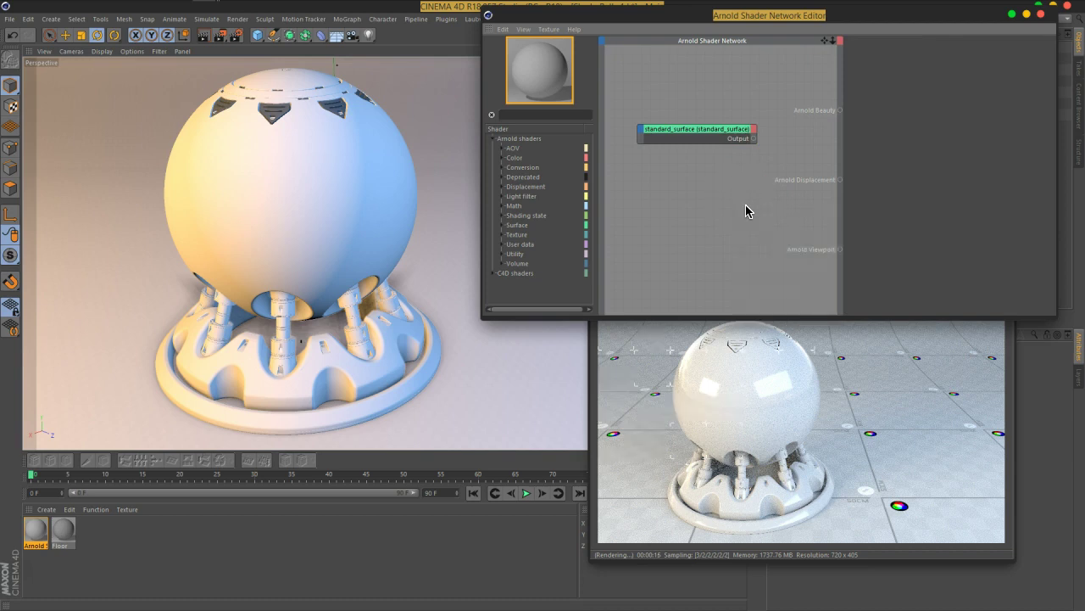
Wire the standard_surface output into the material's Arnold Beauty input.
{"action": "key", "text": "alt+w"}
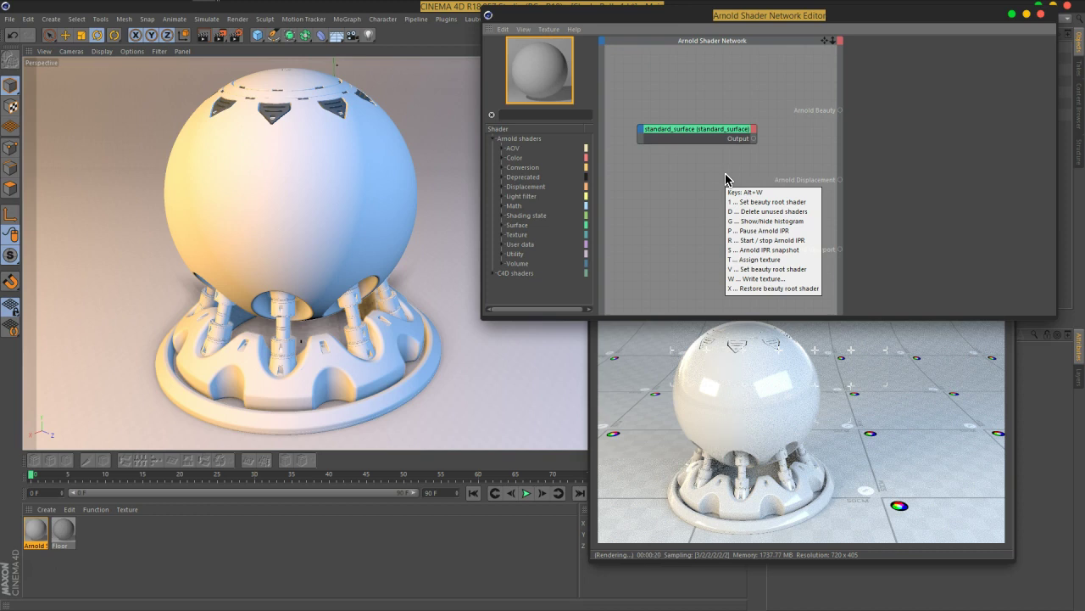
{"action": "left_click", "coordinate": [735, 190]}
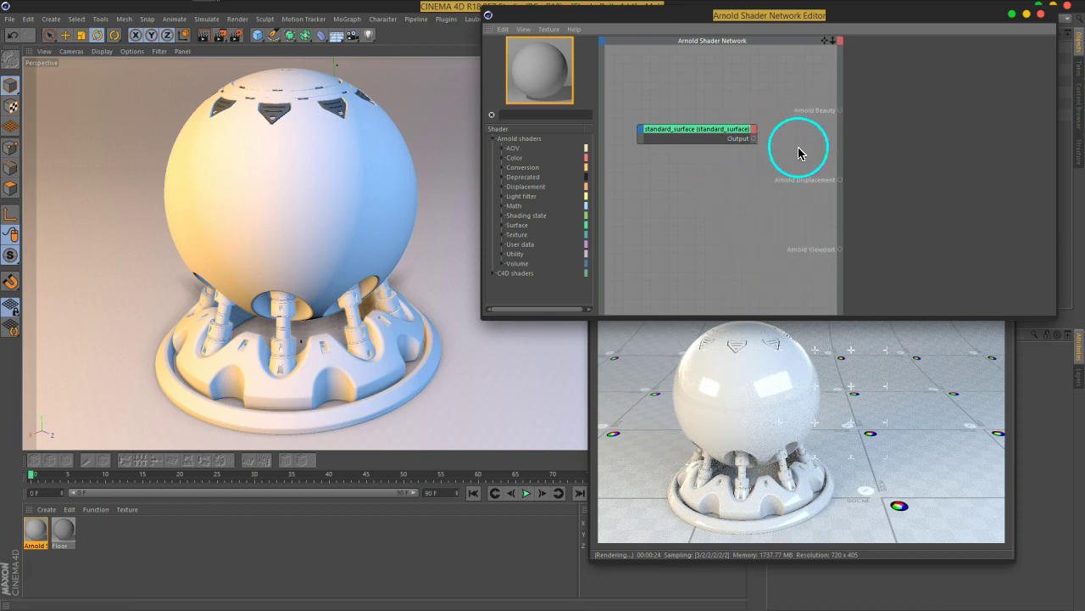
{"action": "key", "text": "alt+w"}
{"action": "key", "text": "Escape"}
{"action": "left_click", "coordinate": [723, 132]}
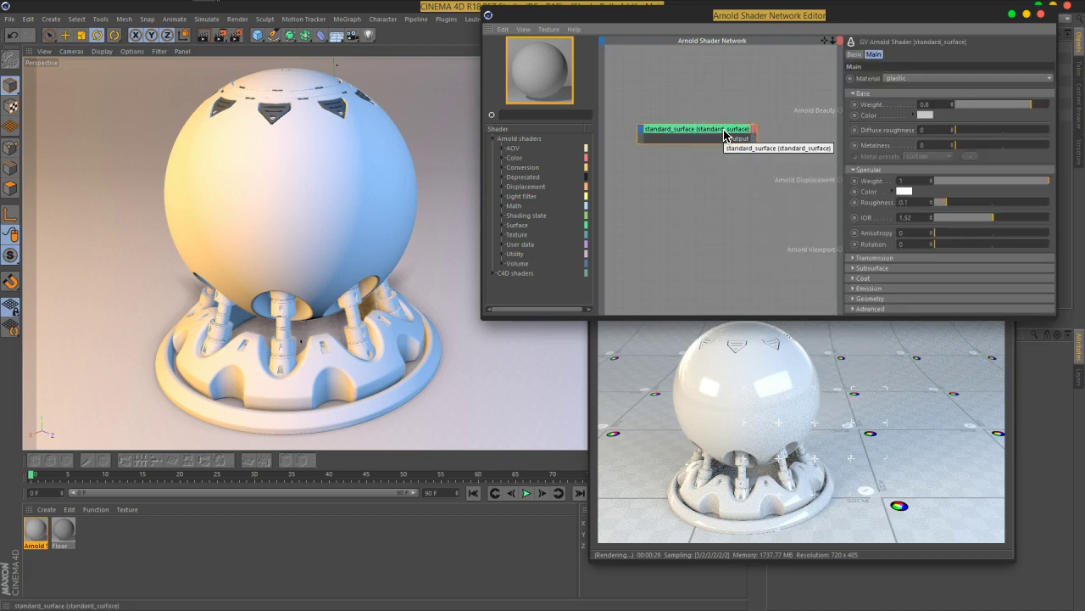
{"action": "left_click", "coordinate": [726, 136]}
{"action": "left_click", "coordinate": [729, 146]}
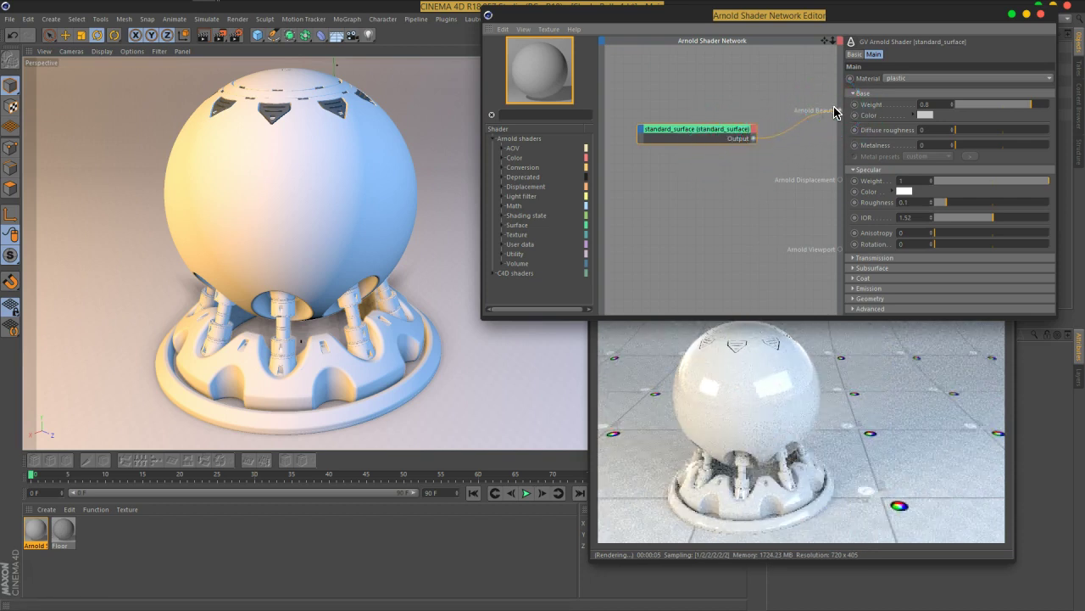
Move the standard_surface link from Arnold Beauty to Arnold Viewport and check the viewport shading.
{"action": "left_click_drag", "start_coordinate": [820, 118], "coordinate": [753, 150]}
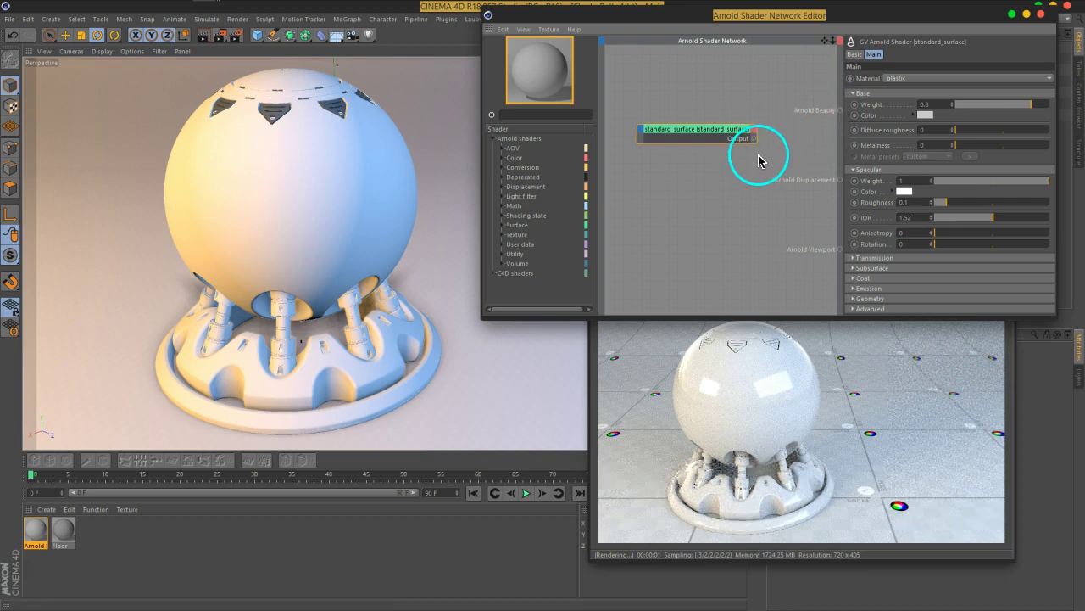
{"action": "mouse_move", "coordinate": [753, 139]}
{"action": "left_mouse_down"}
{"action": "mouse_move", "coordinate": [768, 216]}
{"action": "mouse_move", "coordinate": [845, 256]}
{"action": "mouse_move", "coordinate": [839, 250]}
{"action": "left_mouse_up"}
{"action": "left_click_drag", "start_coordinate": [727, 164], "coordinate": [708, 134]}
{"action": "left_click", "coordinate": [173, 185]}
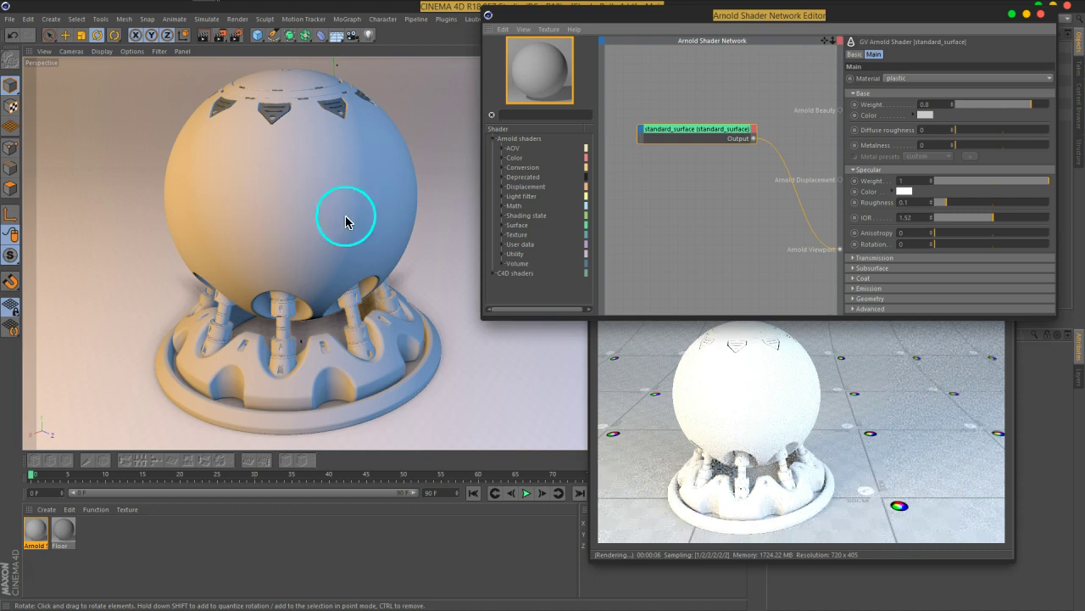
{"action": "left_click_drag", "start_coordinate": [673, 133], "coordinate": [668, 144]}
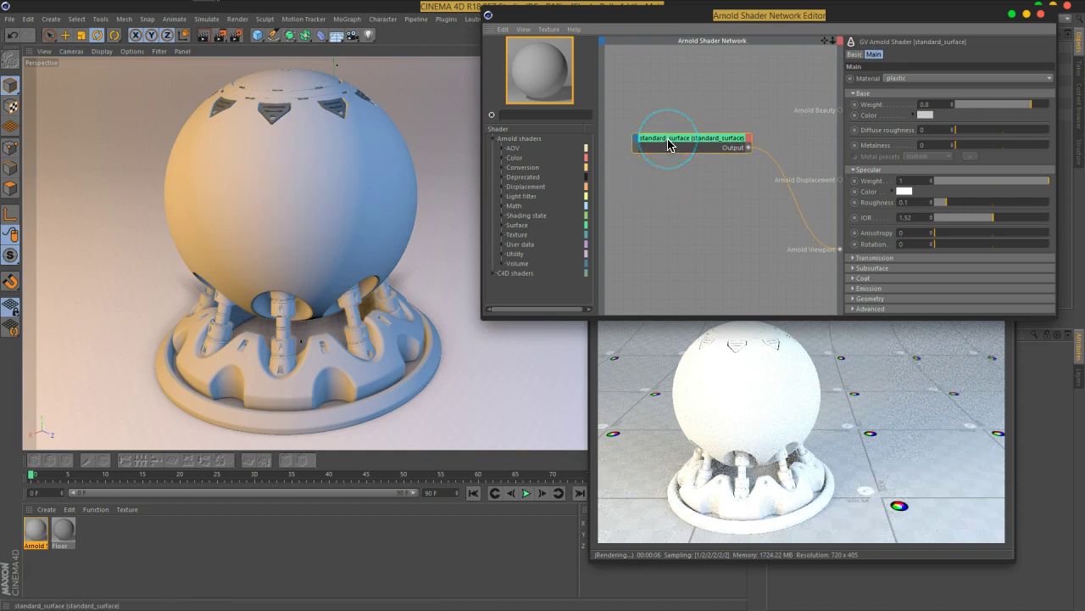
{"action": "left_click", "coordinate": [274, 194]}
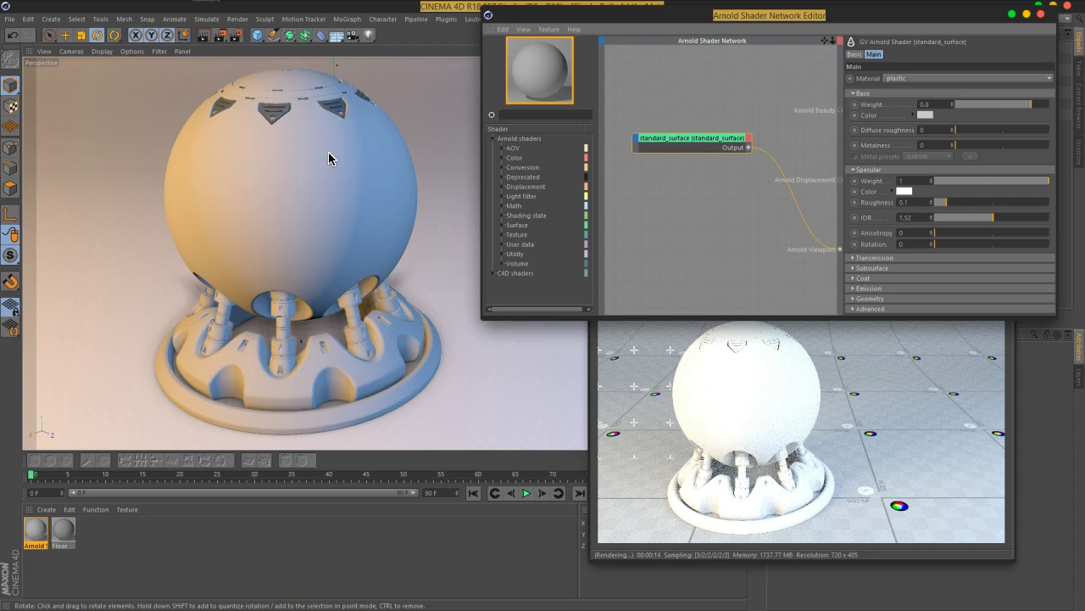
Remove the Arnold Viewport link, widen the node editor, and reconnect standard_surface to Arnold Beauty.
{"action": "left_click_drag", "start_coordinate": [756, 235], "coordinate": [842, 256]}
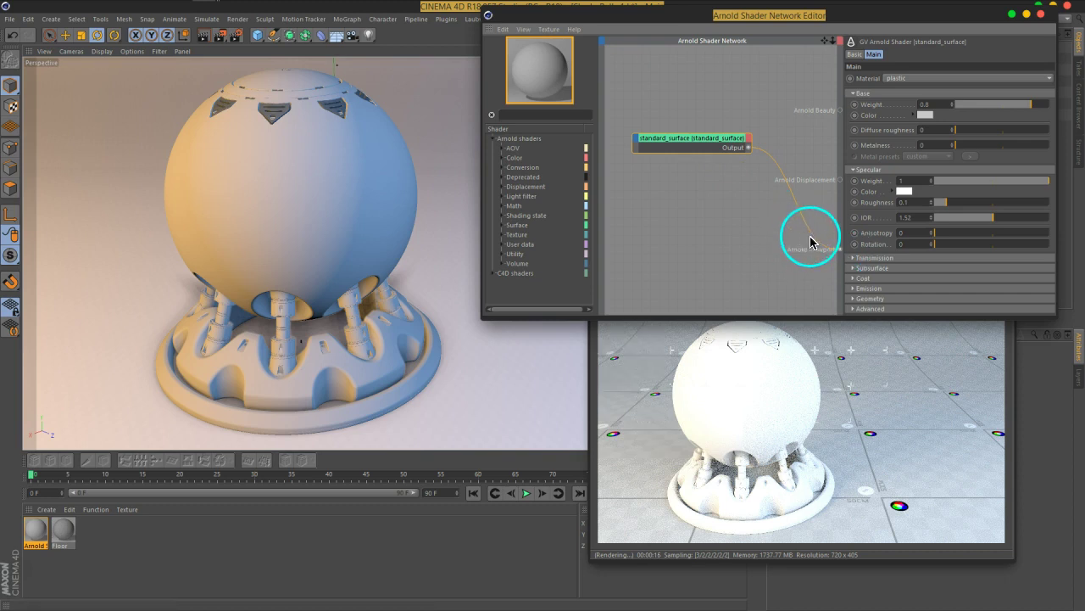
{"action": "mouse_move", "coordinate": [812, 234]}
{"action": "left_mouse_down"}
{"action": "mouse_move", "coordinate": [726, 145]}
{"action": "mouse_move", "coordinate": [727, 109]}
{"action": "left_mouse_up"}
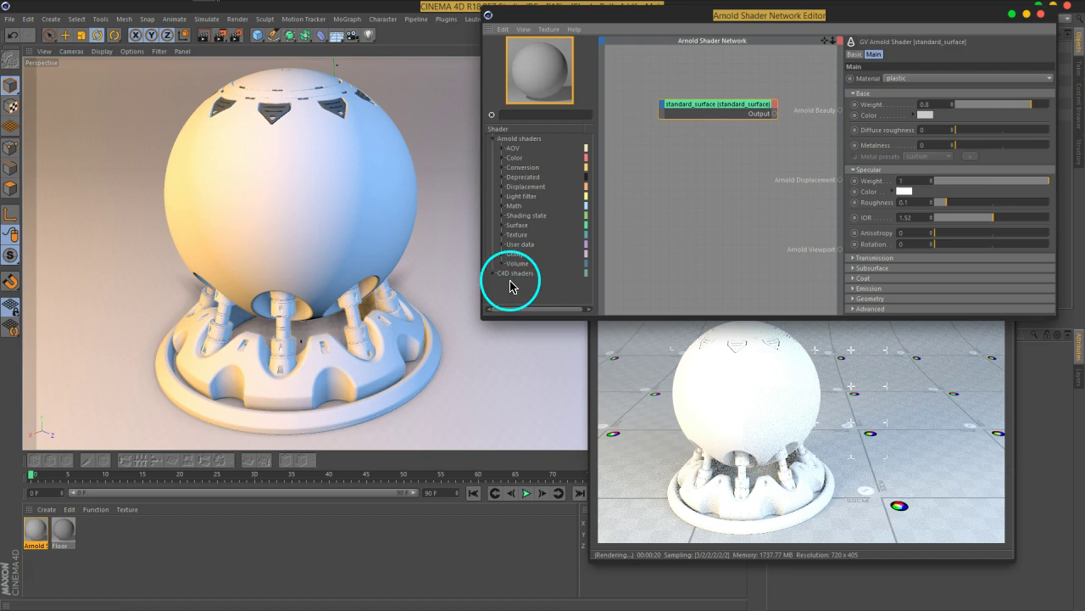
{"action": "left_click_drag", "start_coordinate": [481, 273], "coordinate": [436, 274]}
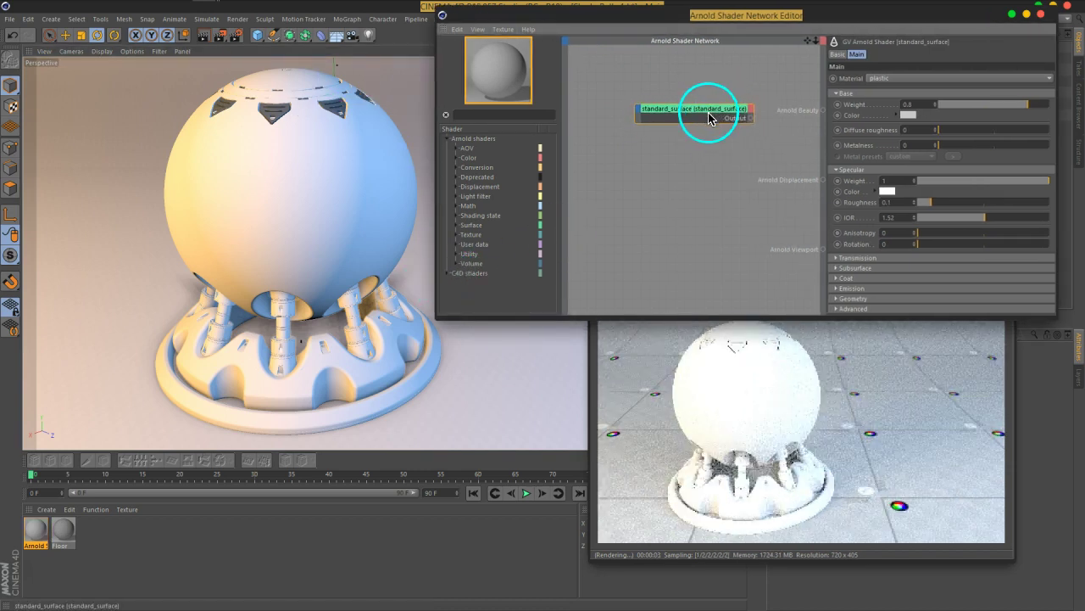
{"action": "mouse_move", "coordinate": [749, 119]}
{"action": "left_mouse_down"}
{"action": "mouse_move", "coordinate": [782, 136]}
{"action": "mouse_move", "coordinate": [821, 111]}
{"action": "left_mouse_up"}
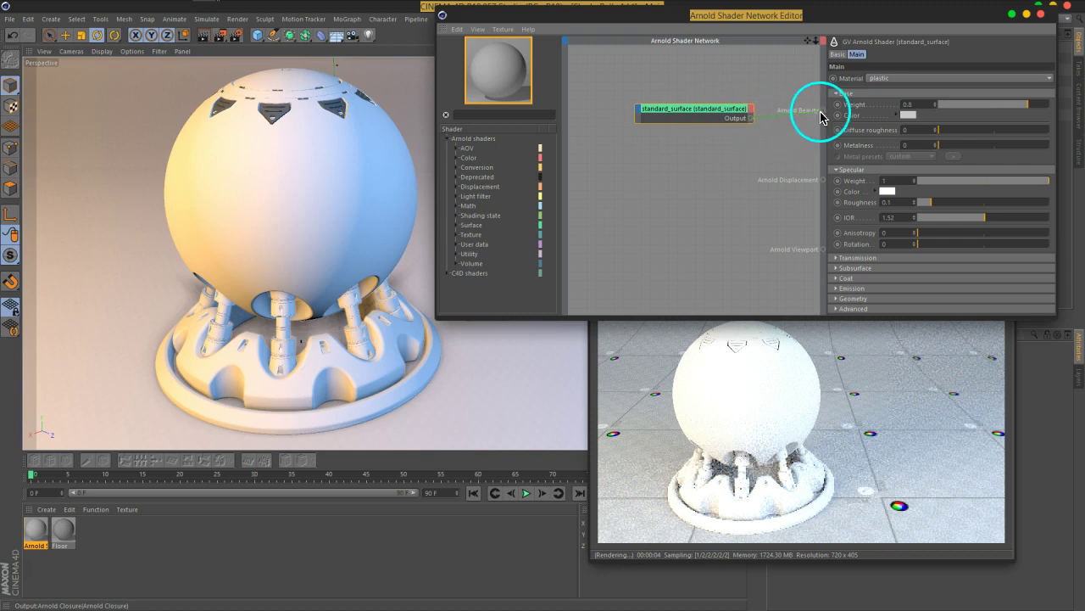
{"action": "left_click_drag", "start_coordinate": [711, 118], "coordinate": [730, 123]}
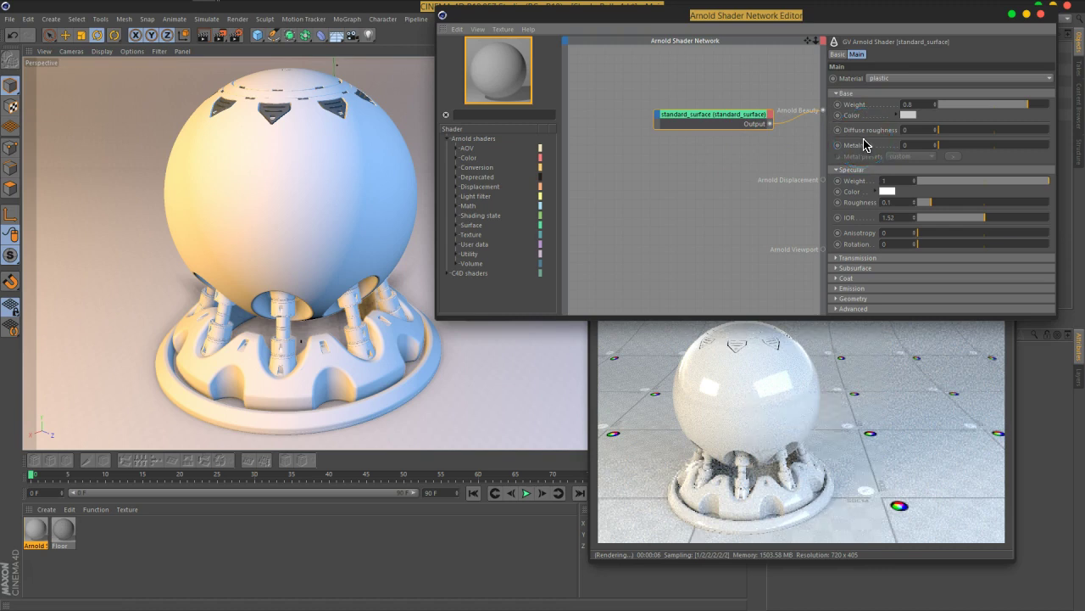
Search the node list for 'imag' and add an image shader node.
{"action": "left_click", "coordinate": [665, 188]}
{"action": "key", "text": "Tab"}
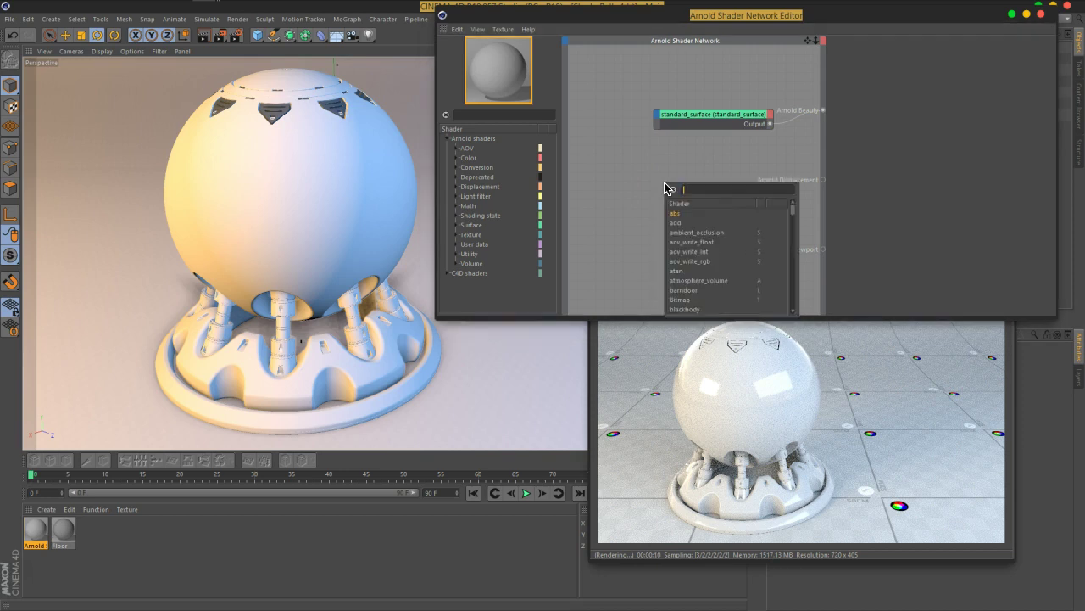
{"action": "type", "text": "imag"}
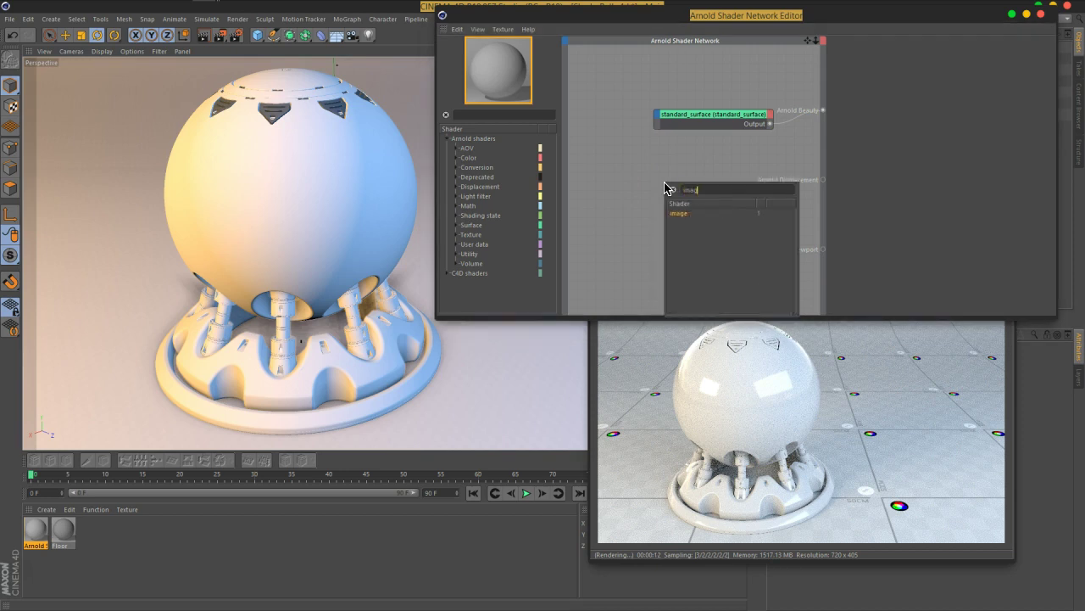
{"action": "left_click", "coordinate": [673, 205]}
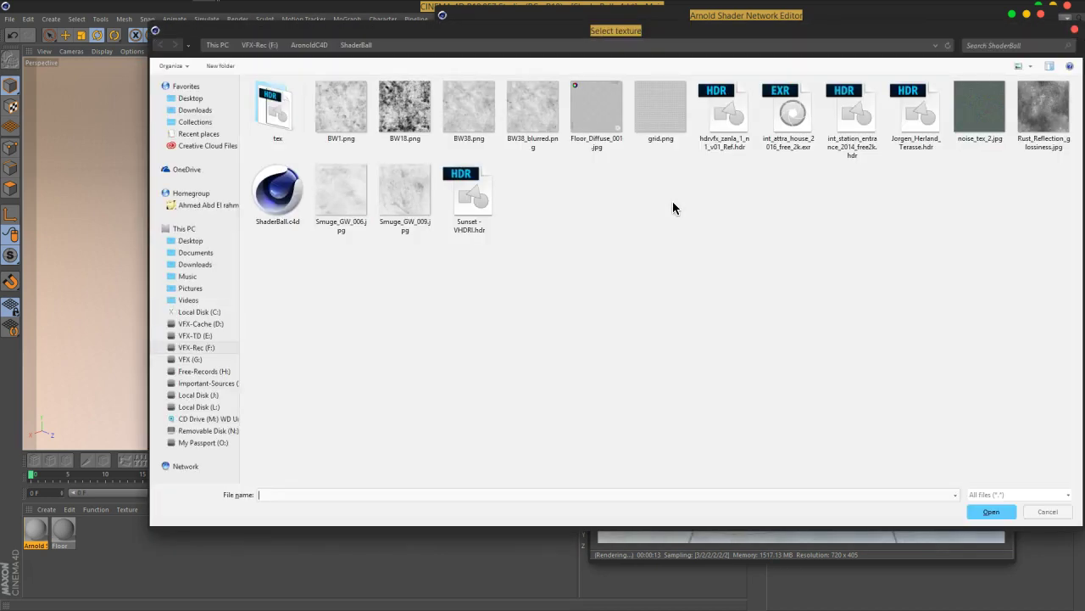
{"action": "left_click", "coordinate": [680, 221]}
Browse to the L:\Assets\2D Assets\Textures folder in the Select texture dialog.
{"action": "scroll", "coordinate": [695, 212], "scroll_direction": "up", "scroll_amount": 2, "text": "ctrl"}
{"action": "scroll", "coordinate": [695, 212], "scroll_direction": "up", "scroll_amount": 1, "text": "ctrl"}
{"action": "scroll", "coordinate": [695, 212], "scroll_direction": "up", "scroll_amount": 2, "text": "ctrl"}
{"action": "scroll", "coordinate": [696, 219], "scroll_direction": "up", "scroll_amount": 1, "text": "ctrl"}
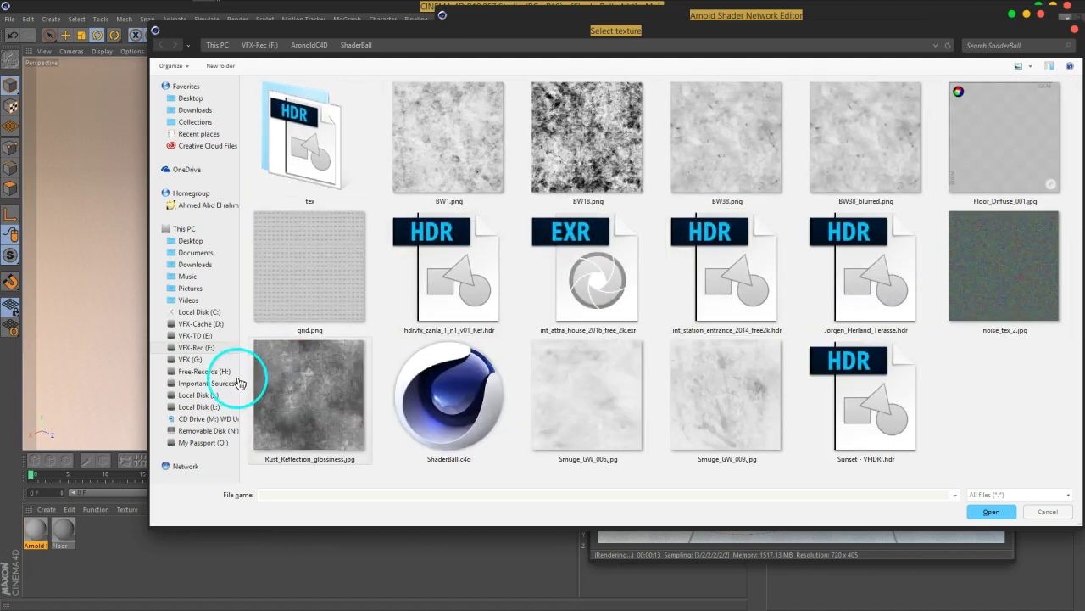
{"action": "double_click", "coordinate": [413, 254]}
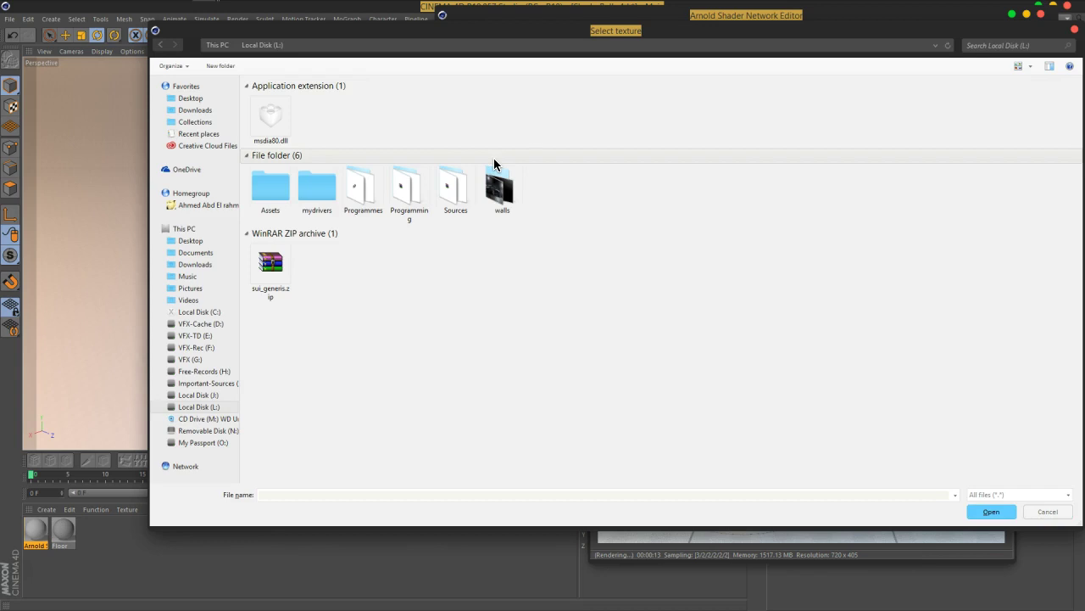
{"action": "double_click", "coordinate": [278, 193]}
{"action": "double_click", "coordinate": [279, 165]}
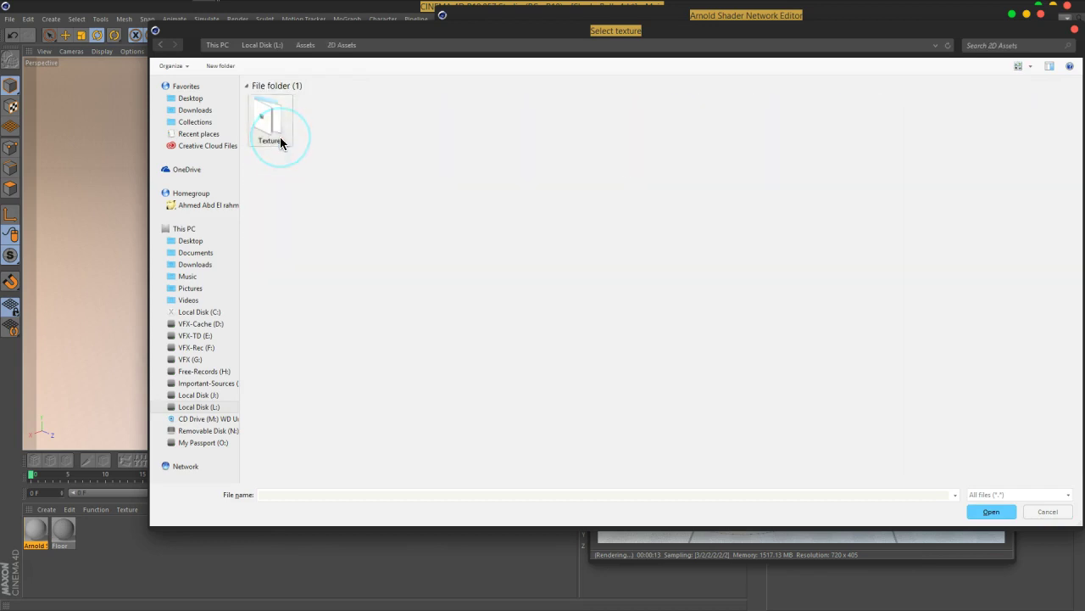
{"action": "double_click", "coordinate": [279, 136]}
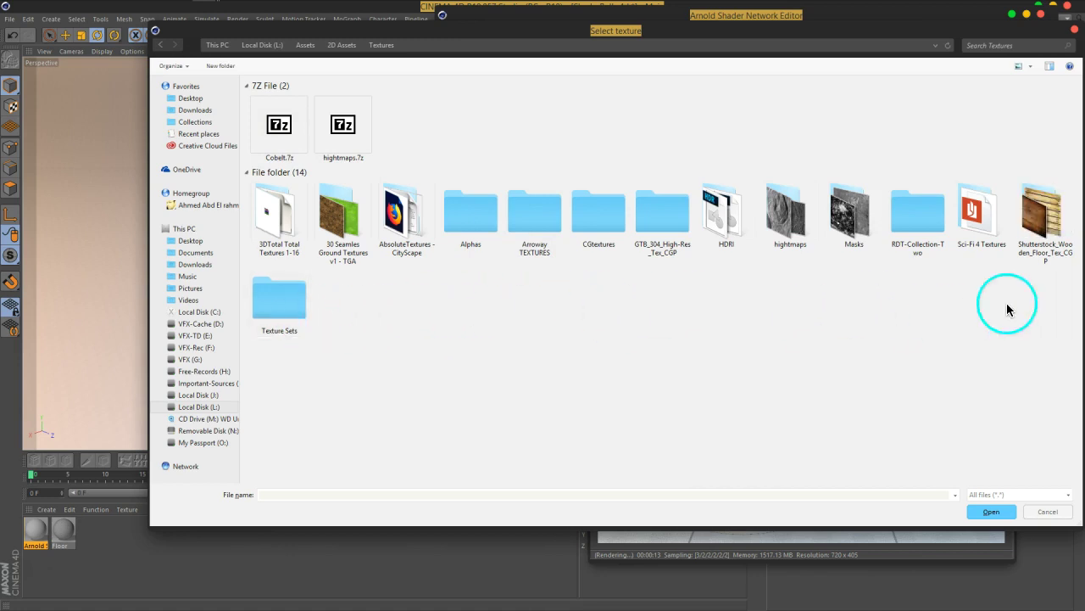
Load WoodPlatesOld0060_L.jpg from the wooden floor textures folder.
{"action": "double_click", "coordinate": [1048, 220]}
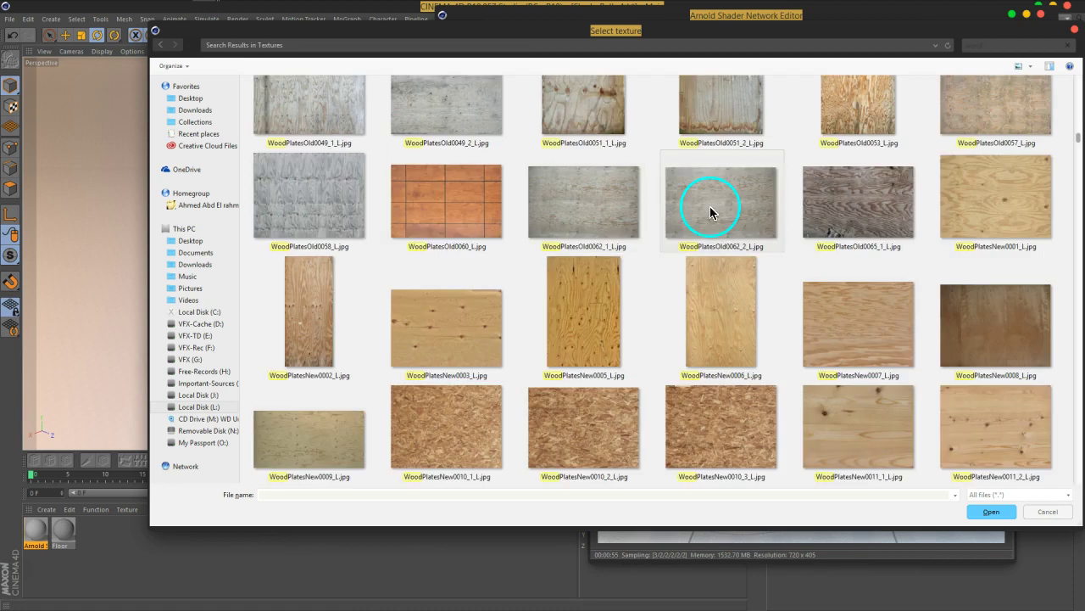
{"action": "type", "text": "wood"}
{"action": "left_click", "coordinate": [426, 212]}
{"action": "scroll", "coordinate": [433, 212], "scroll_direction": "down", "scroll_amount": 5}
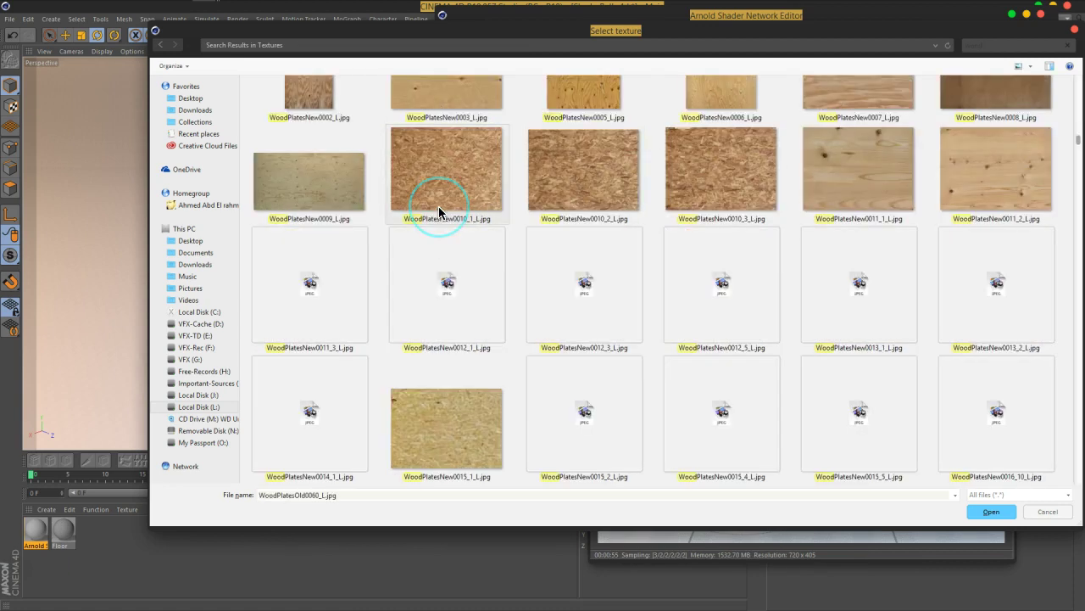
{"action": "scroll", "coordinate": [715, 303], "scroll_direction": "down", "scroll_amount": 3}
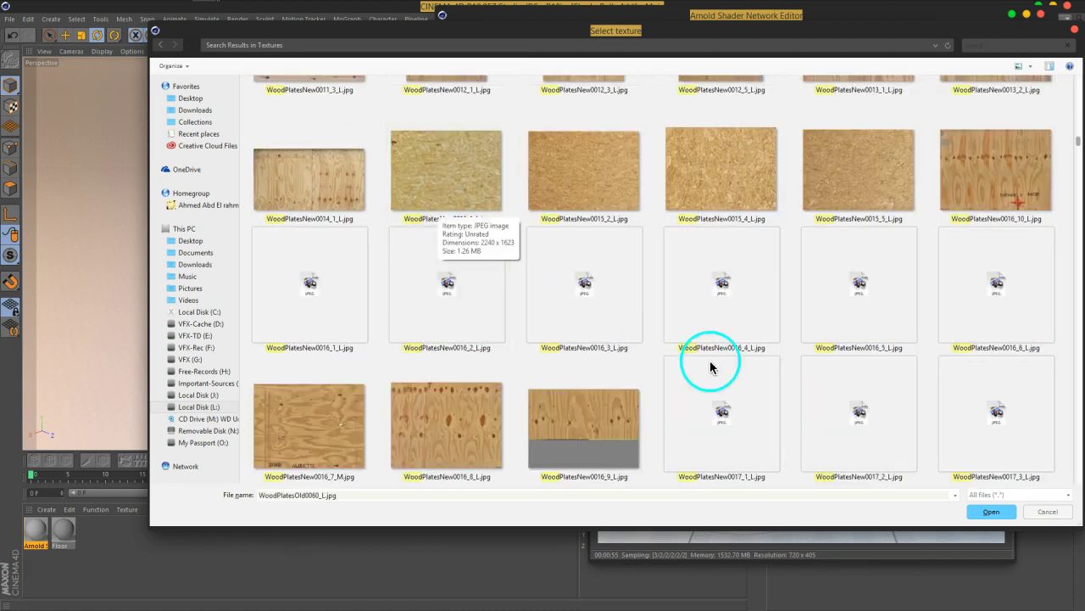
{"action": "scroll", "coordinate": [964, 453], "scroll_direction": "down", "scroll_amount": 3}
{"action": "scroll", "coordinate": [964, 460], "scroll_direction": "down", "scroll_amount": 3}
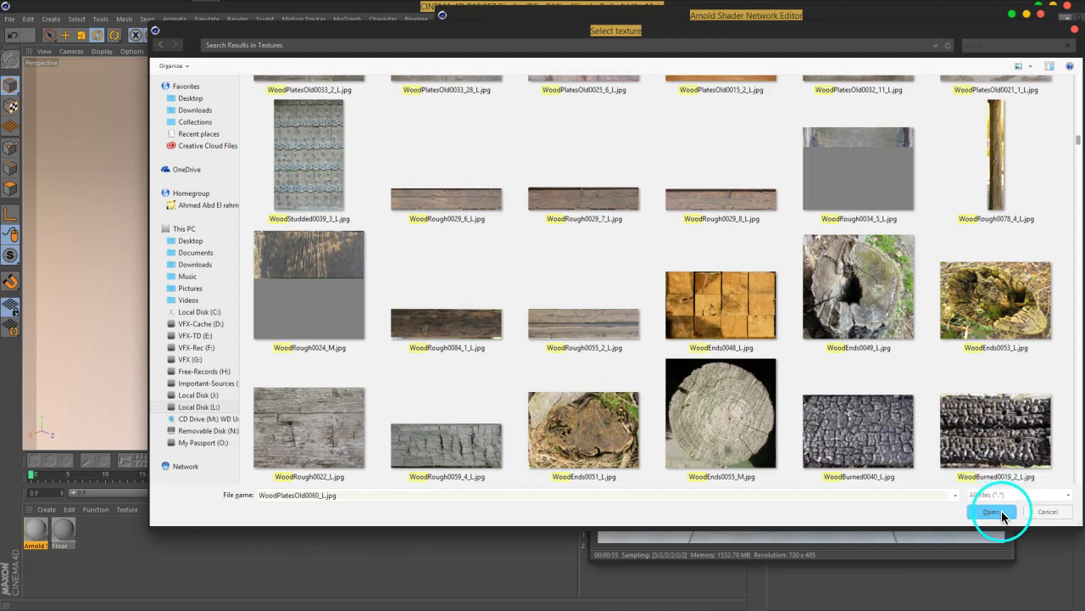
{"action": "left_click", "coordinate": [991, 511]}
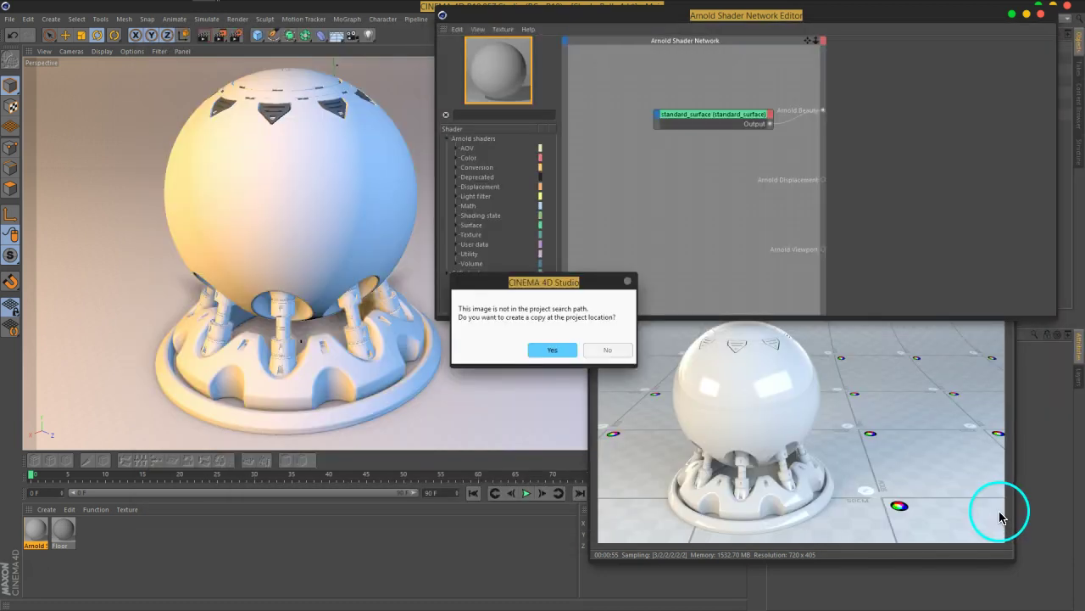
Decline copying the wood image into the project and position the new image node.
{"action": "left_click", "coordinate": [606, 347]}
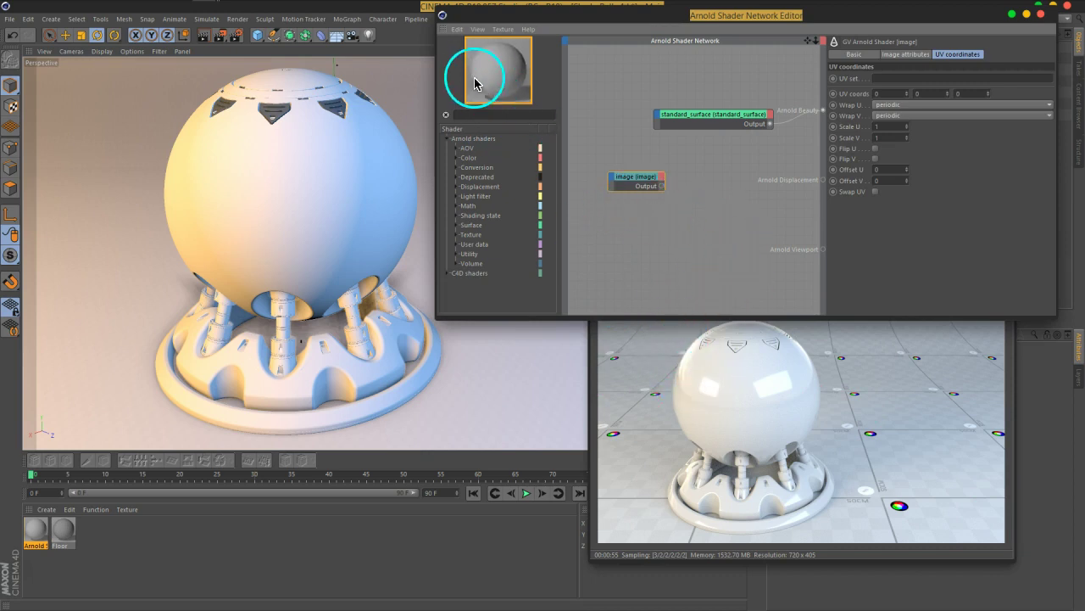
{"action": "left_click_drag", "start_coordinate": [648, 184], "coordinate": [612, 174]}
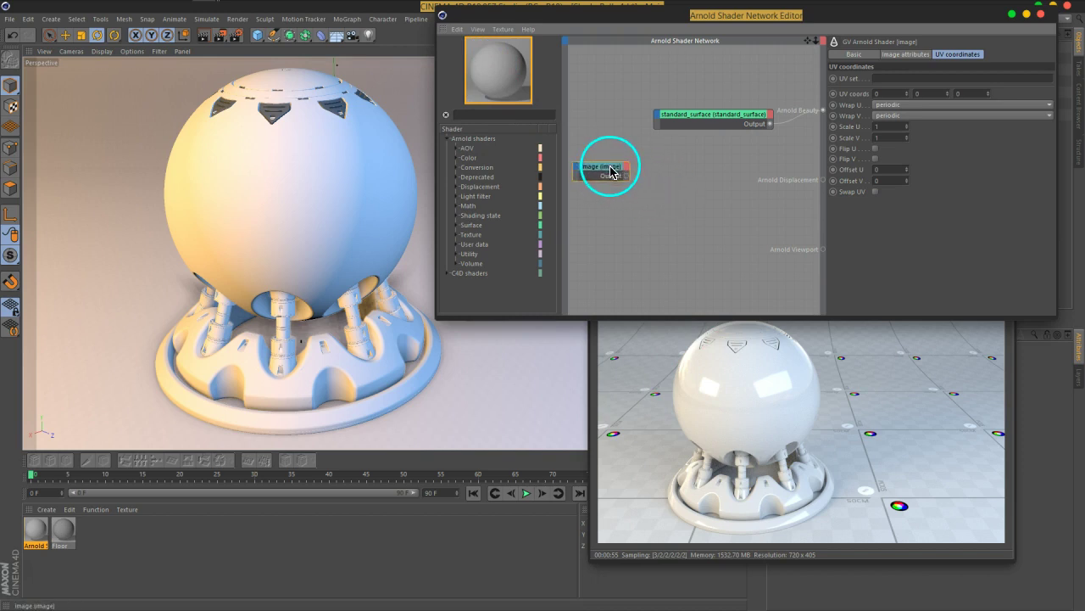
Link the image node's output to standard_surface's Main > Base > Color.
{"action": "left_click", "coordinate": [727, 111]}
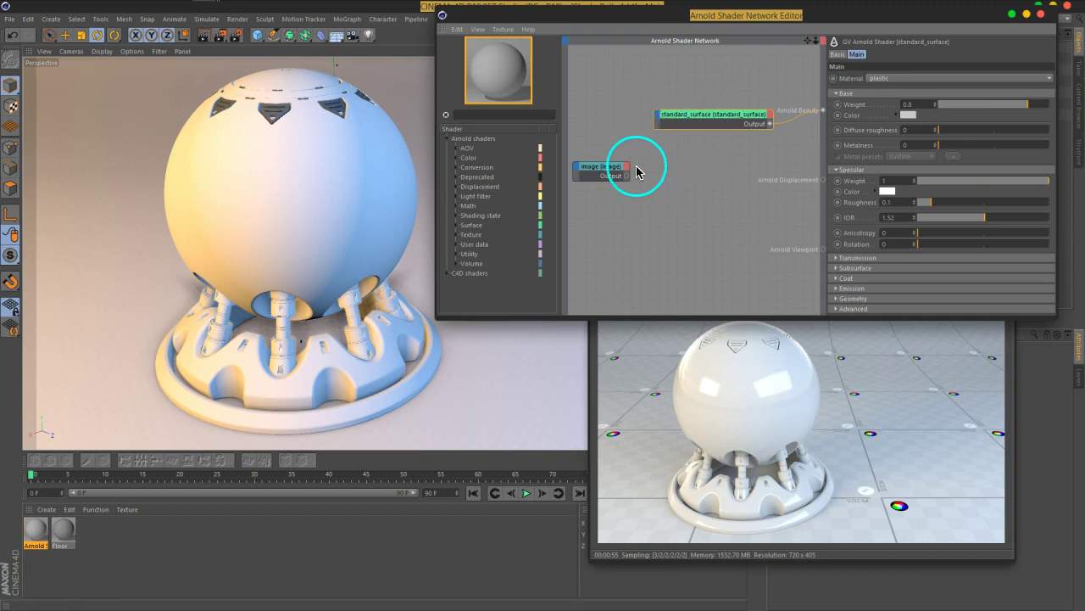
{"action": "left_click_drag", "start_coordinate": [627, 175], "coordinate": [661, 123]}
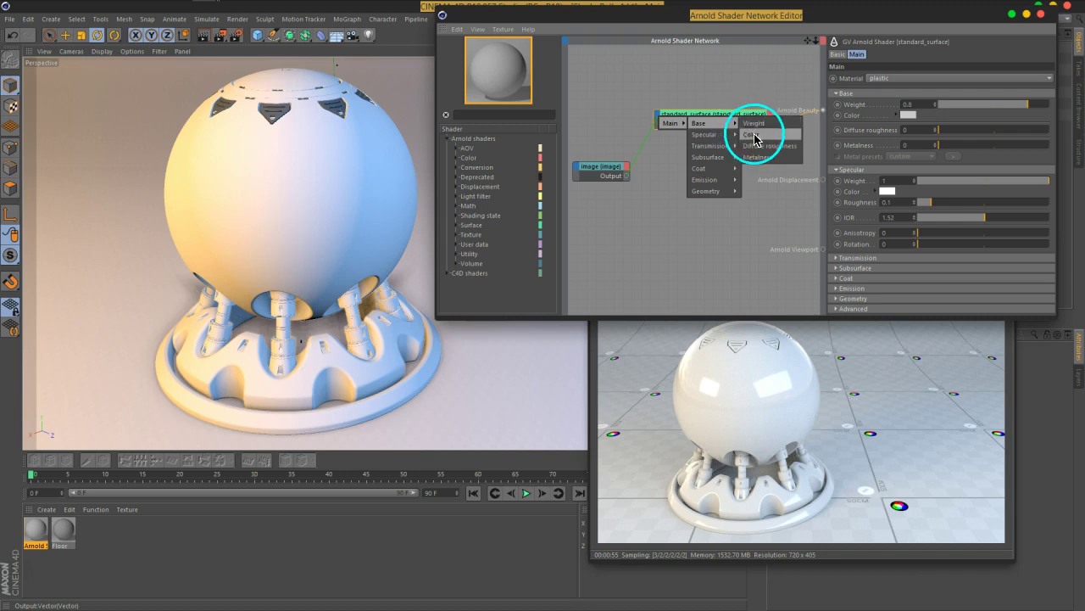
{"action": "mouse_move", "coordinate": [705, 134]}
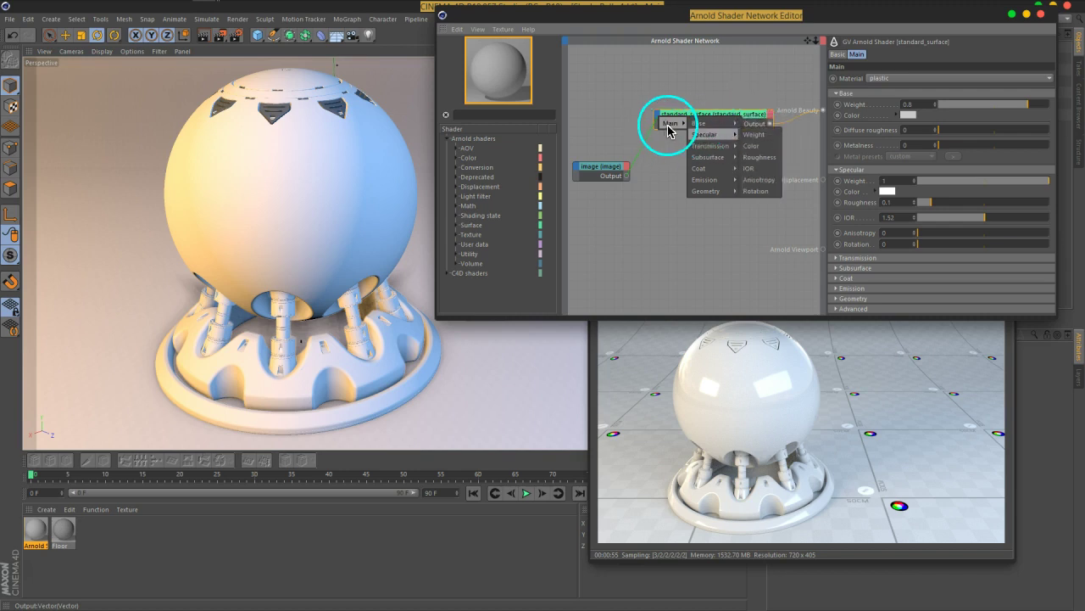
{"action": "left_click", "coordinate": [763, 145]}
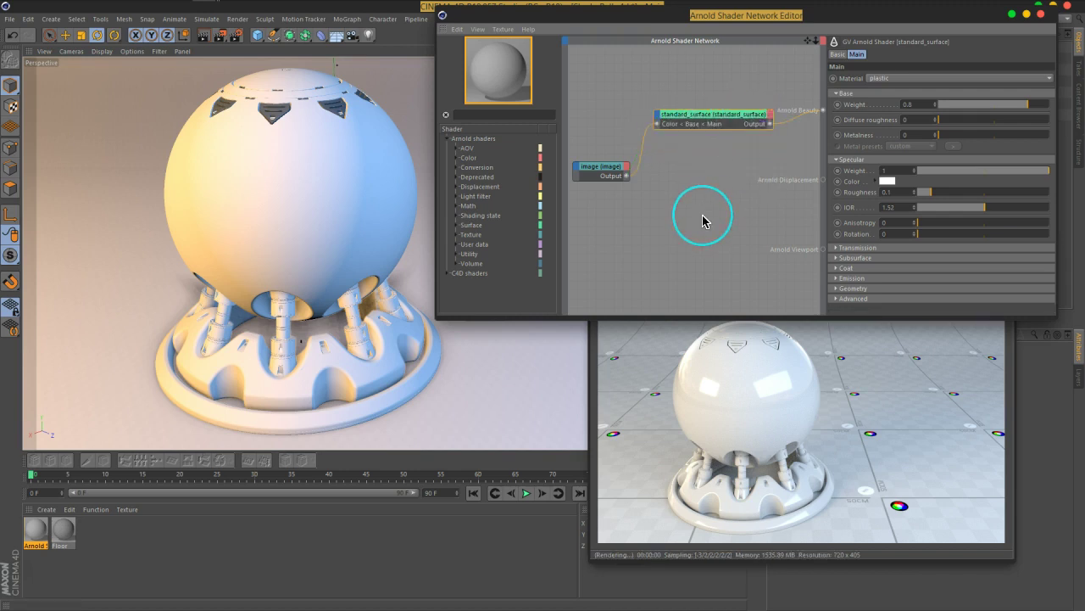
{"action": "left_click", "coordinate": [813, 408]}
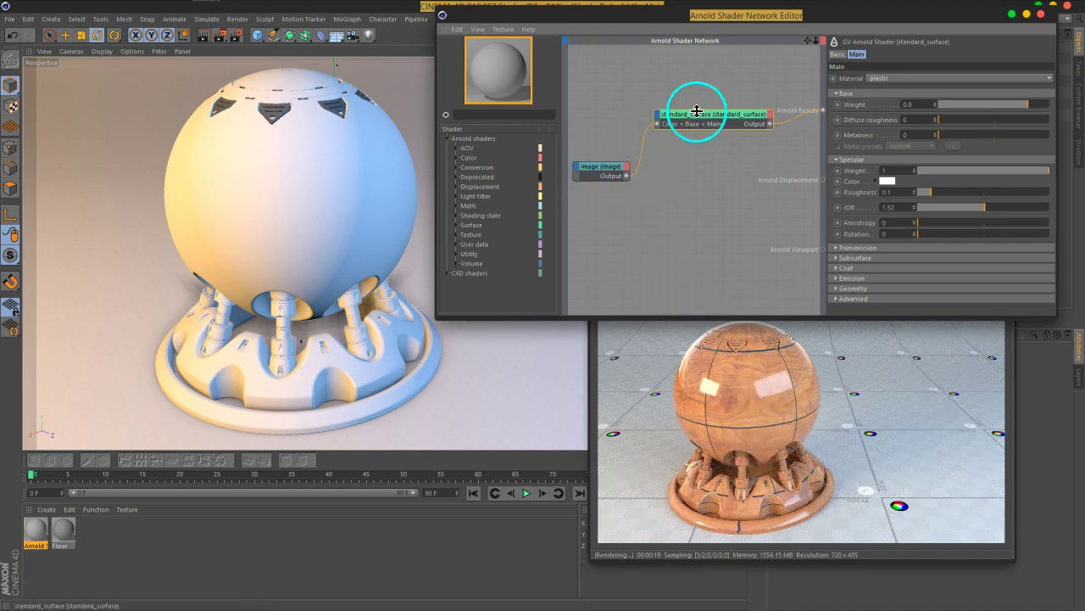
{"action": "mouse_move", "coordinate": [759, 23]}
{"action": "left_mouse_down"}
{"action": "mouse_move", "coordinate": [521, 37]}
{"action": "mouse_move", "coordinate": [630, 29]}
{"action": "mouse_move", "coordinate": [418, 25]}
{"action": "left_mouse_up"}
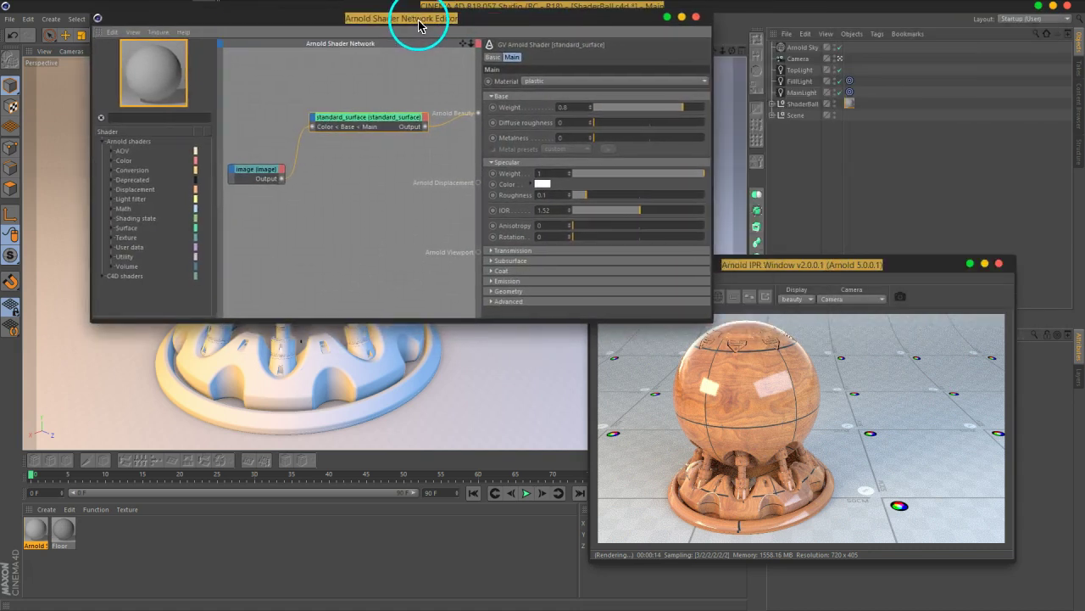
Try Spherical projection on the ShaderBall's texture tag, then revert to UVW Mapping.
{"action": "left_click_drag", "start_coordinate": [817, 266], "coordinate": [609, 204]}
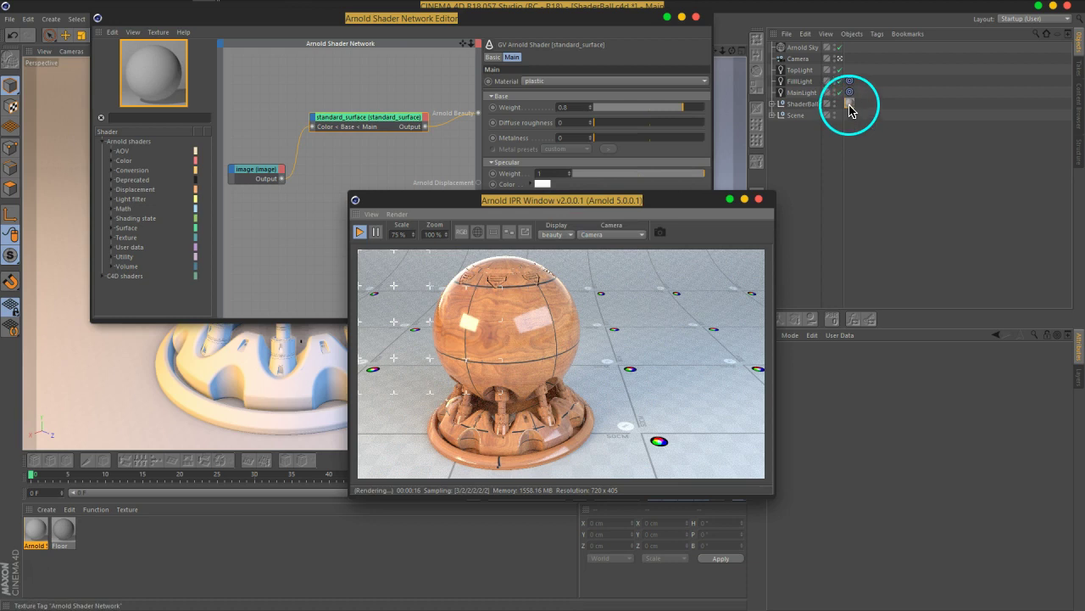
{"action": "left_click", "coordinate": [848, 104]}
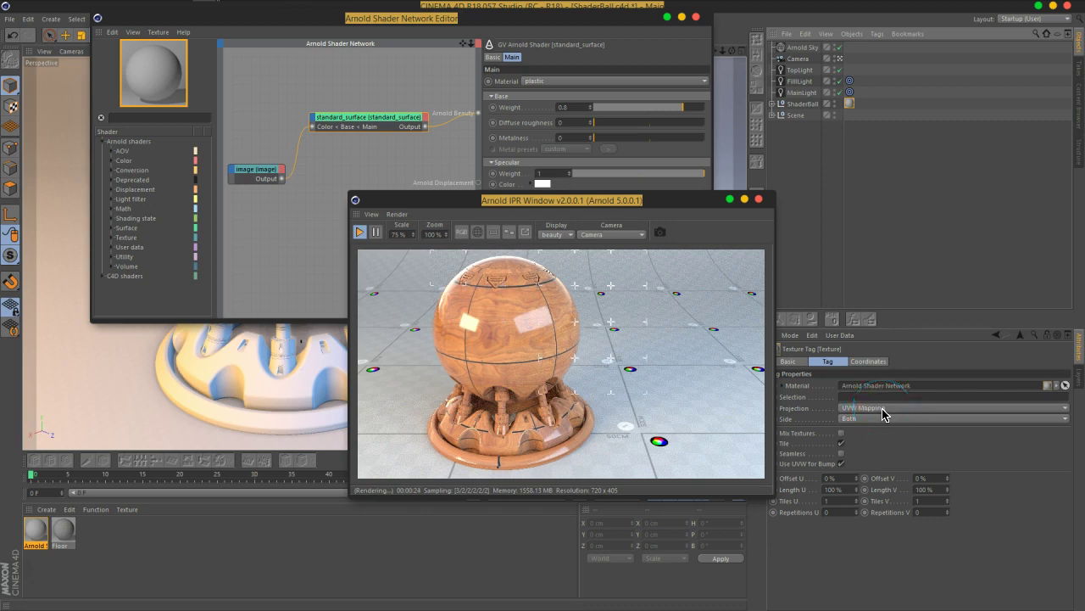
{"action": "left_click", "coordinate": [882, 409]}
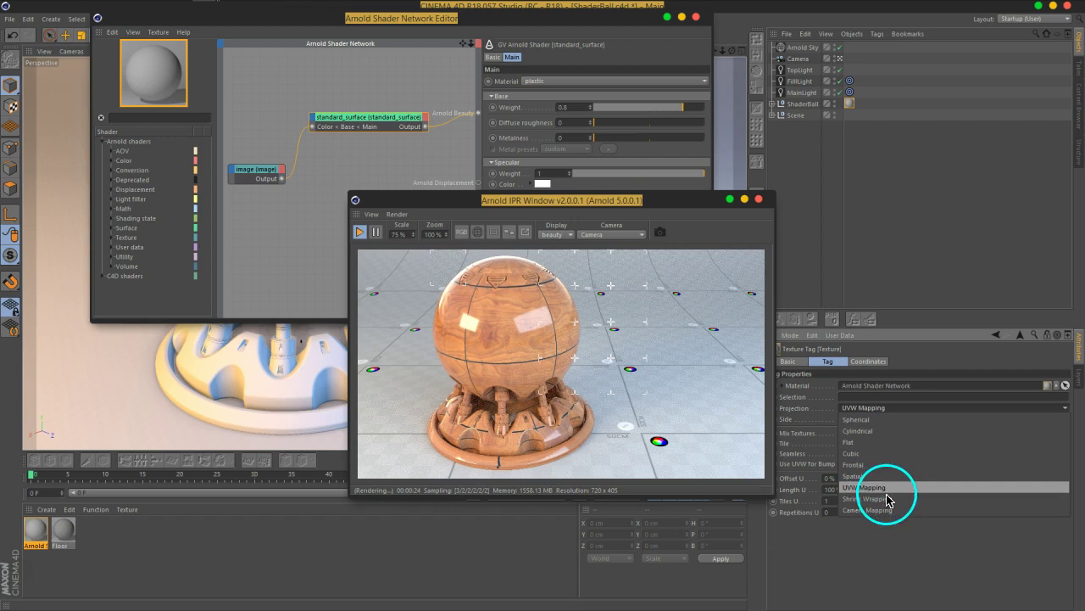
{"action": "left_click", "coordinate": [880, 421]}
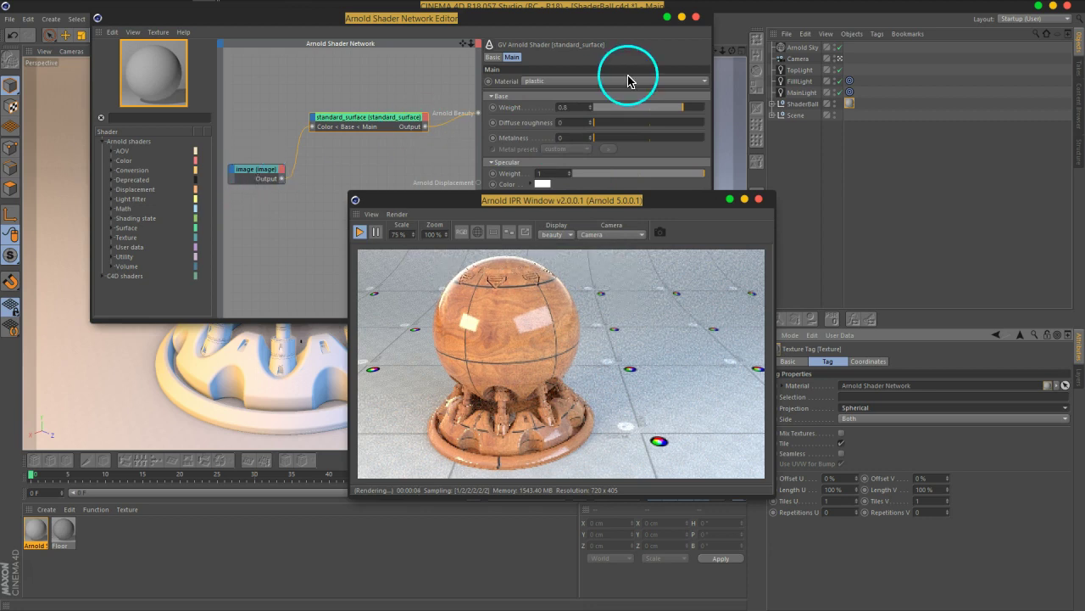
{"action": "left_click", "coordinate": [902, 409]}
{"action": "left_click", "coordinate": [868, 487]}
{"action": "left_click_drag", "start_coordinate": [613, 206], "coordinate": [882, 124]}
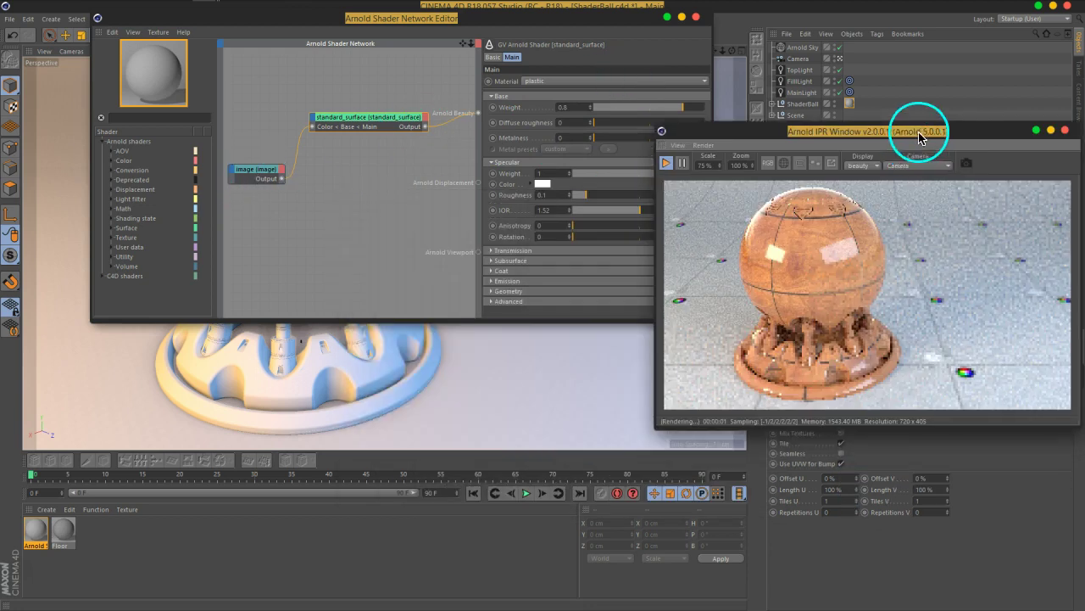
Set the wood image node's UV Scale U to 3, so U and V both tile 3 times.
{"action": "left_click", "coordinate": [261, 174]}
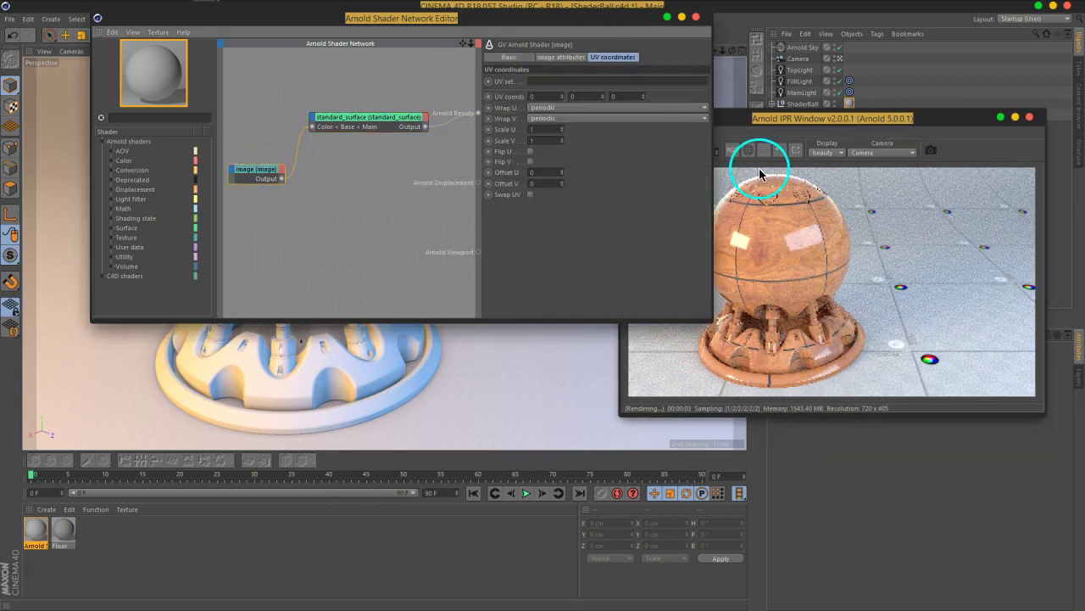
{"action": "left_click", "coordinate": [544, 129]}
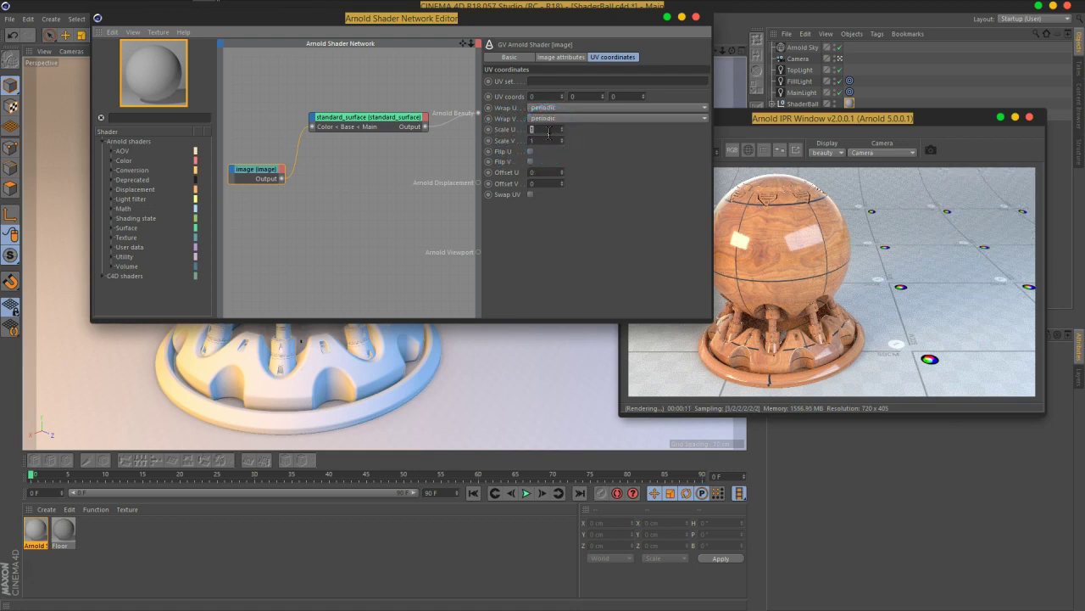
{"action": "type", "text": "3"}
{"action": "key", "text": "Return"}
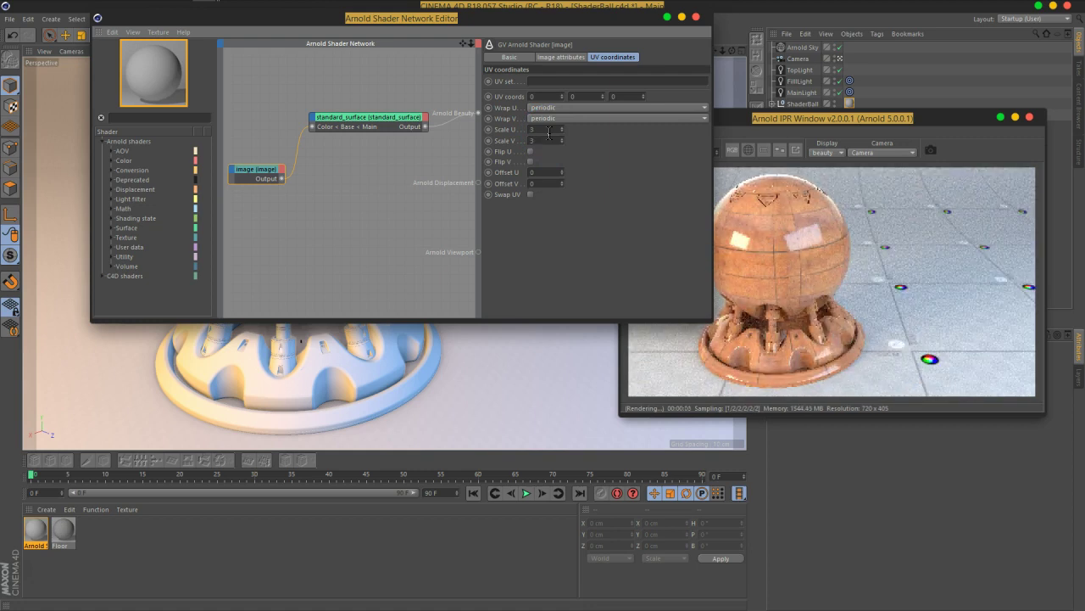
{"action": "left_click_drag", "start_coordinate": [590, 27], "coordinate": [559, 30]}
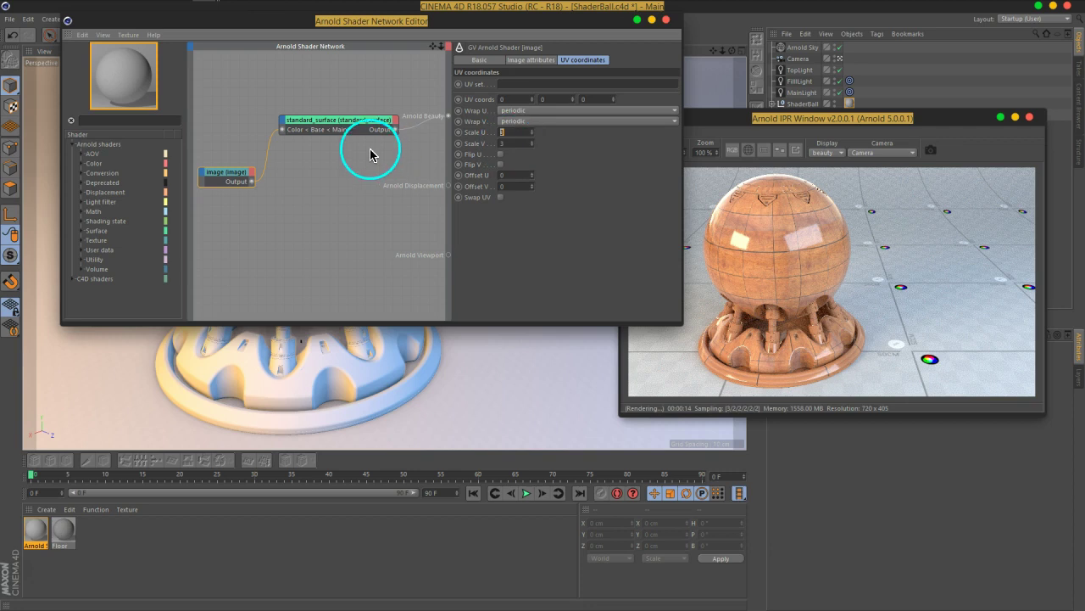
Give standard_surface specular roughness 0.29 and base weight 0.82.
{"action": "left_click", "coordinate": [344, 118]}
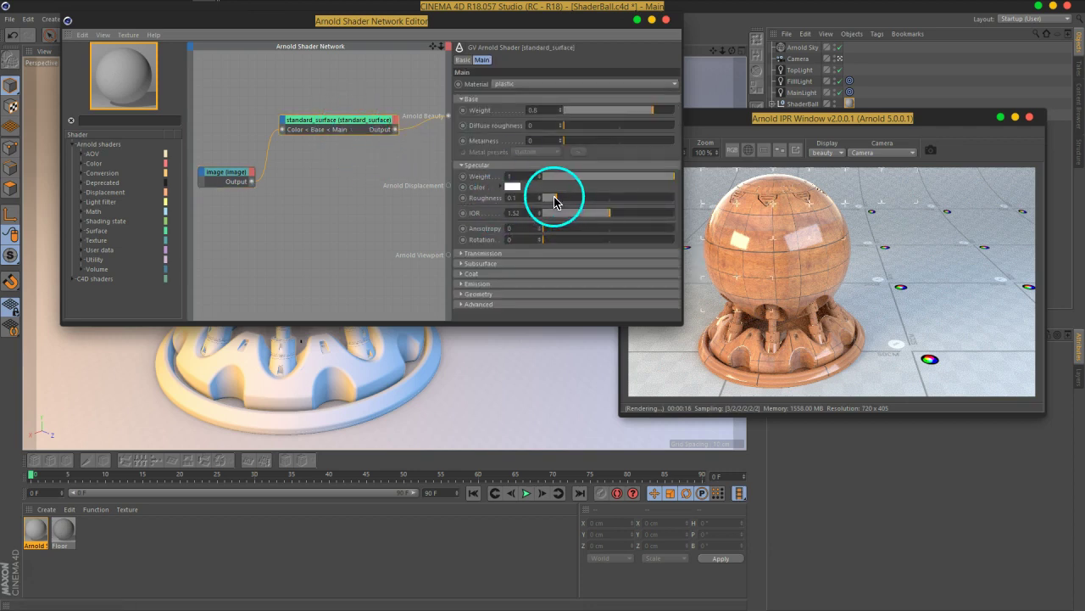
{"action": "left_click_drag", "start_coordinate": [557, 202], "coordinate": [581, 201]}
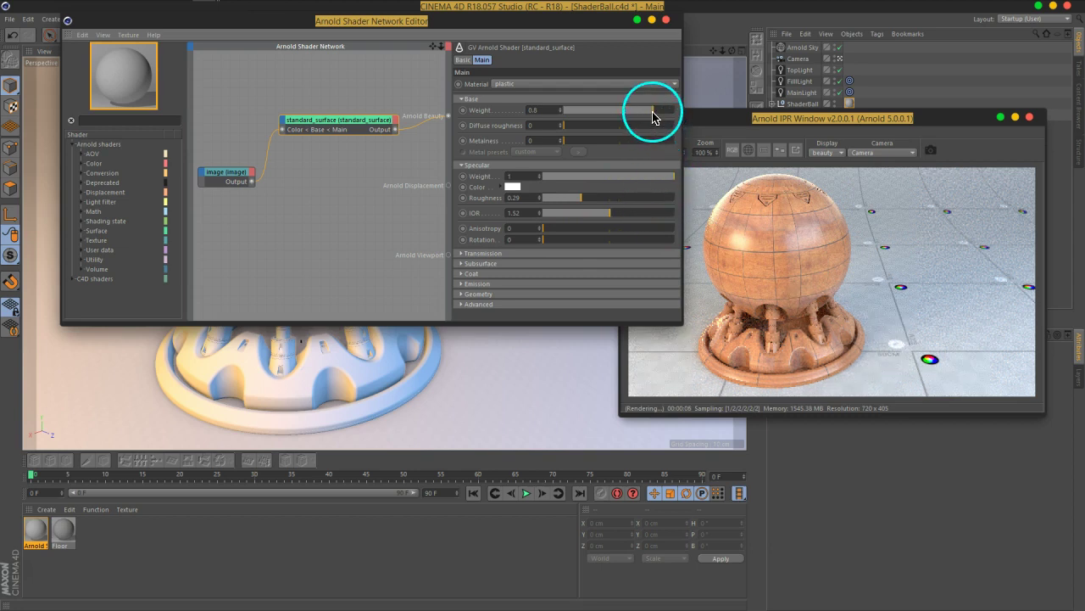
{"action": "mouse_move", "coordinate": [654, 116]}
{"action": "left_mouse_down"}
{"action": "mouse_move", "coordinate": [667, 116]}
{"action": "mouse_move", "coordinate": [623, 111]}
{"action": "left_mouse_up"}
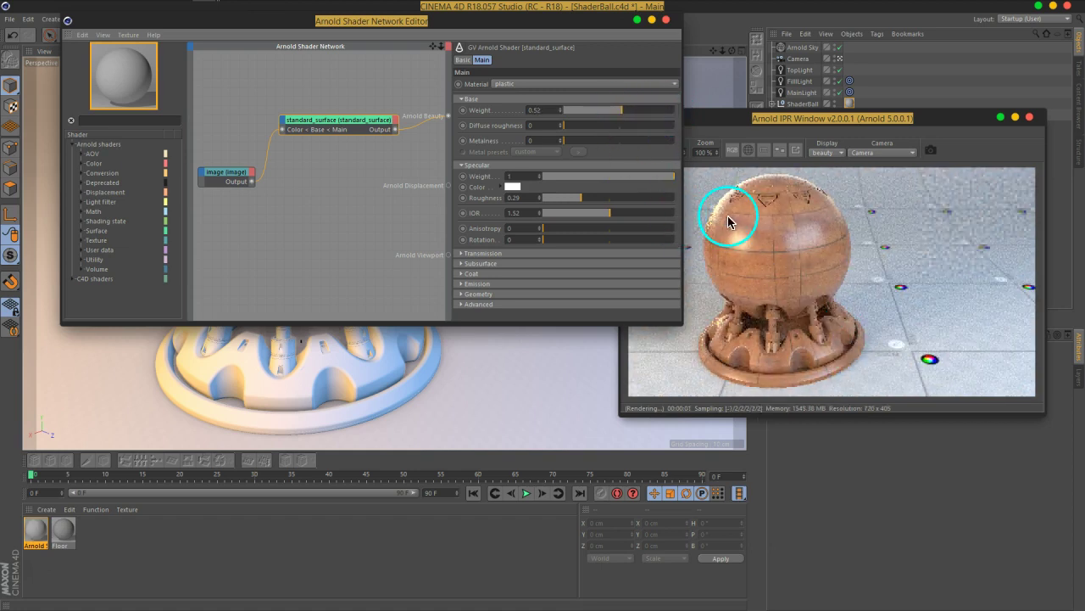
{"action": "left_click_drag", "start_coordinate": [624, 110], "coordinate": [655, 117]}
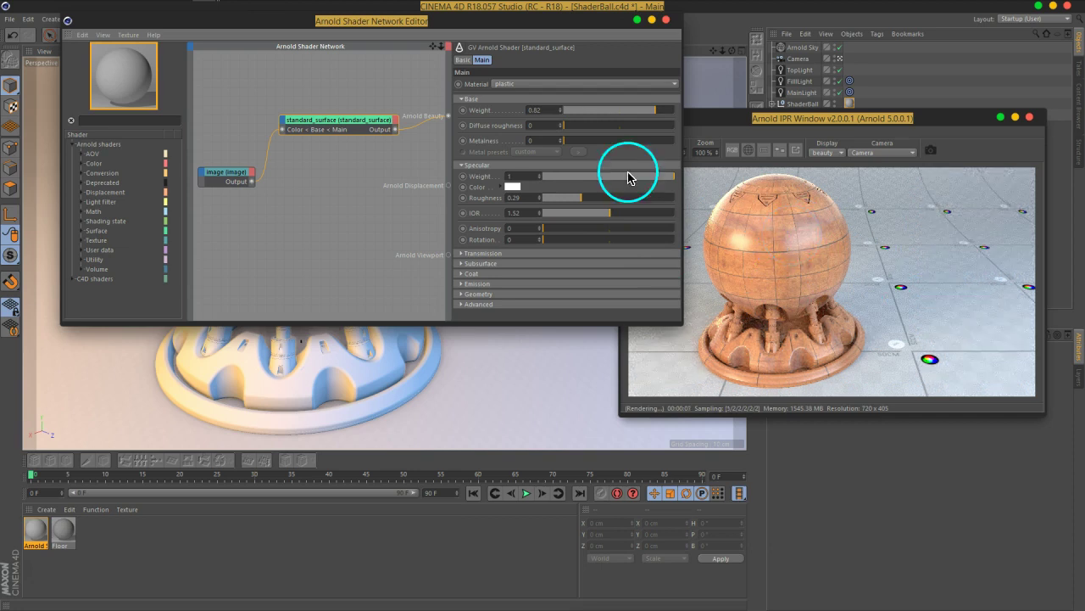
{"action": "left_click_drag", "start_coordinate": [339, 120], "coordinate": [351, 108]}
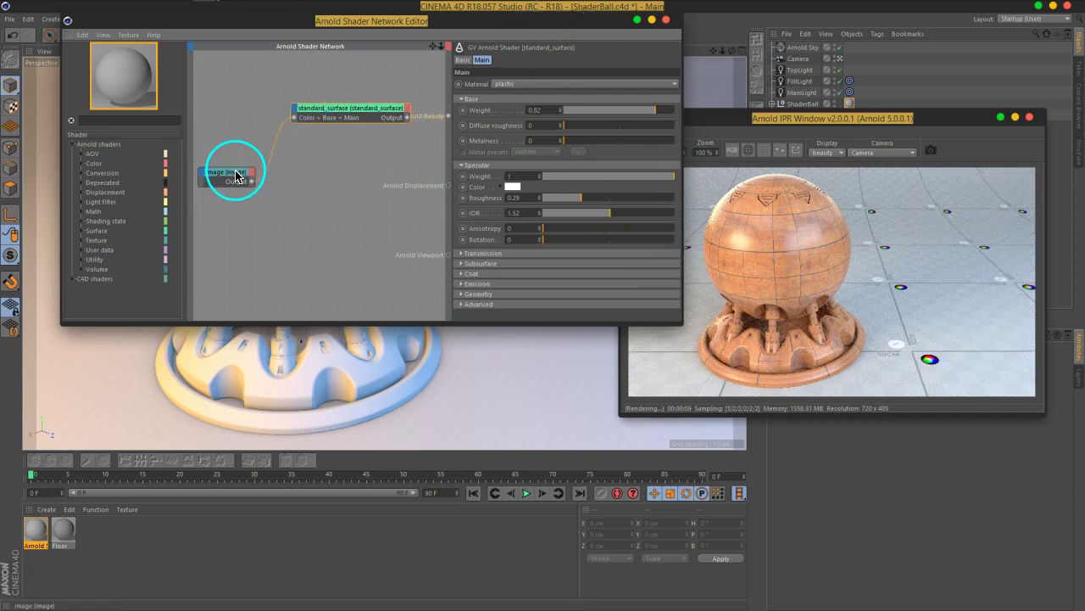
Duplicate the wood image node below the original, tidy the layout, and open the node search.
{"action": "left_click_drag", "start_coordinate": [237, 176], "coordinate": [245, 142]}
{"action": "left_click", "coordinate": [239, 142]}
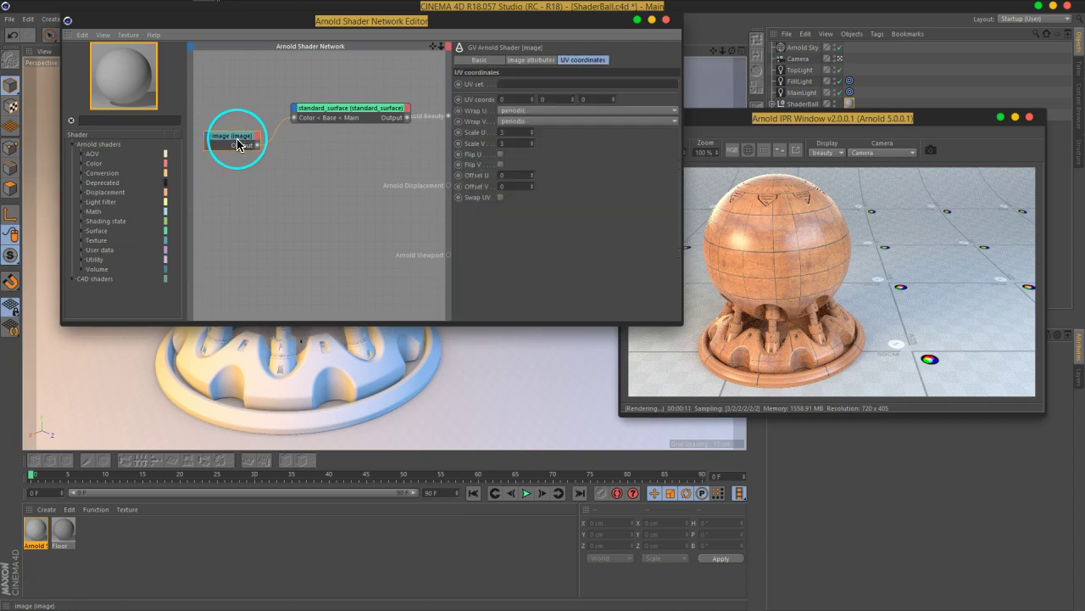
{"action": "mouse_move", "coordinate": [238, 144]}
{"action": "left_mouse_down"}
{"action": "mouse_move", "coordinate": [250, 168]}
{"action": "mouse_move", "coordinate": [247, 210]}
{"action": "left_mouse_up"}
{"action": "left_click_drag", "start_coordinate": [248, 166], "coordinate": [227, 141]}
{"action": "left_click_drag", "start_coordinate": [248, 212], "coordinate": [242, 208]}
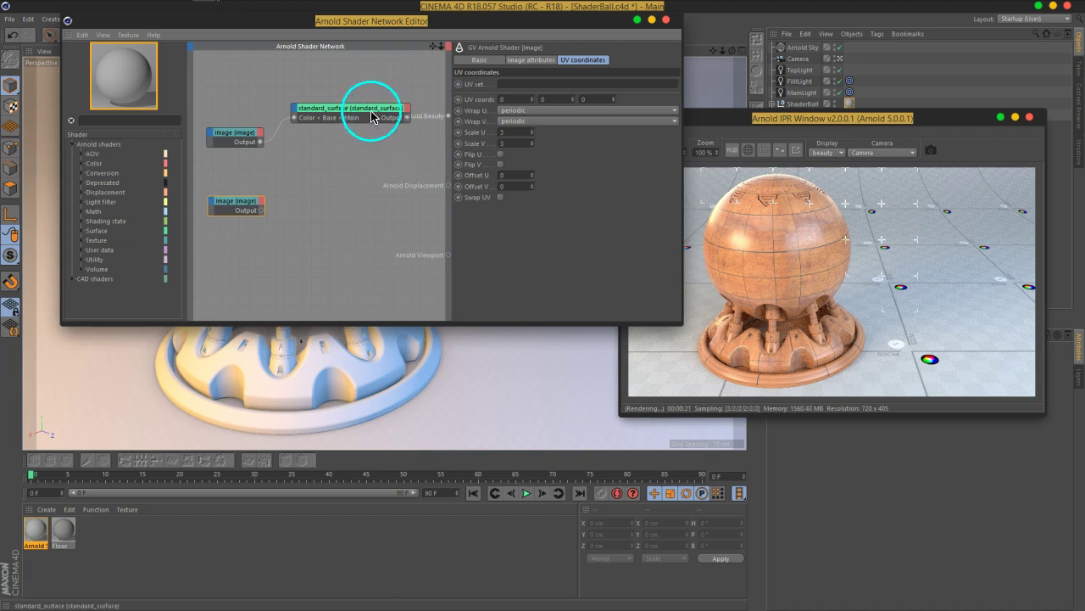
{"action": "left_click_drag", "start_coordinate": [371, 116], "coordinate": [361, 99]}
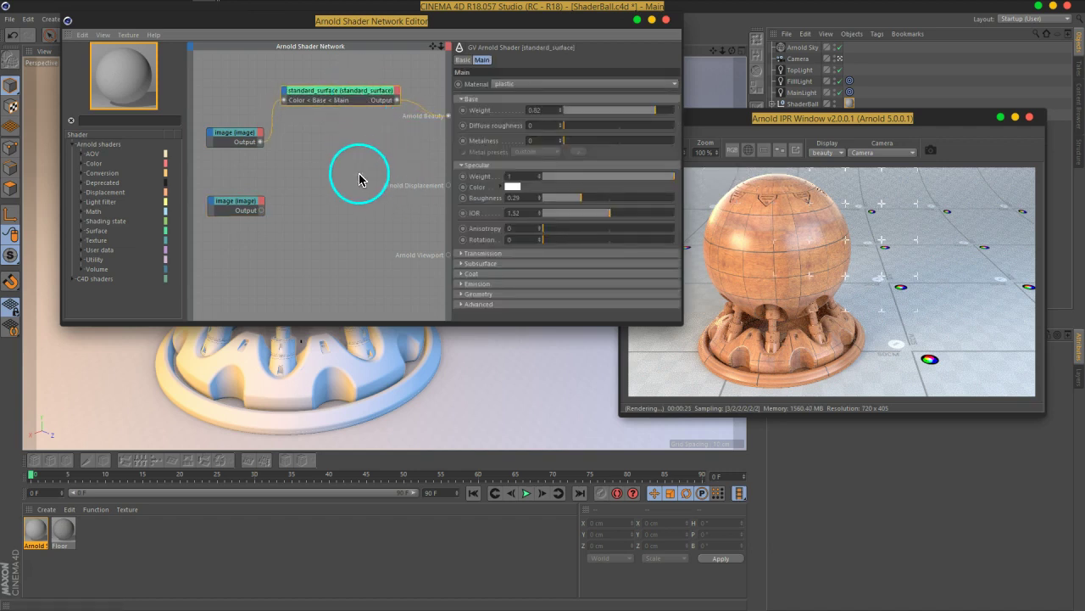
{"action": "left_click_drag", "start_coordinate": [240, 209], "coordinate": [257, 198]}
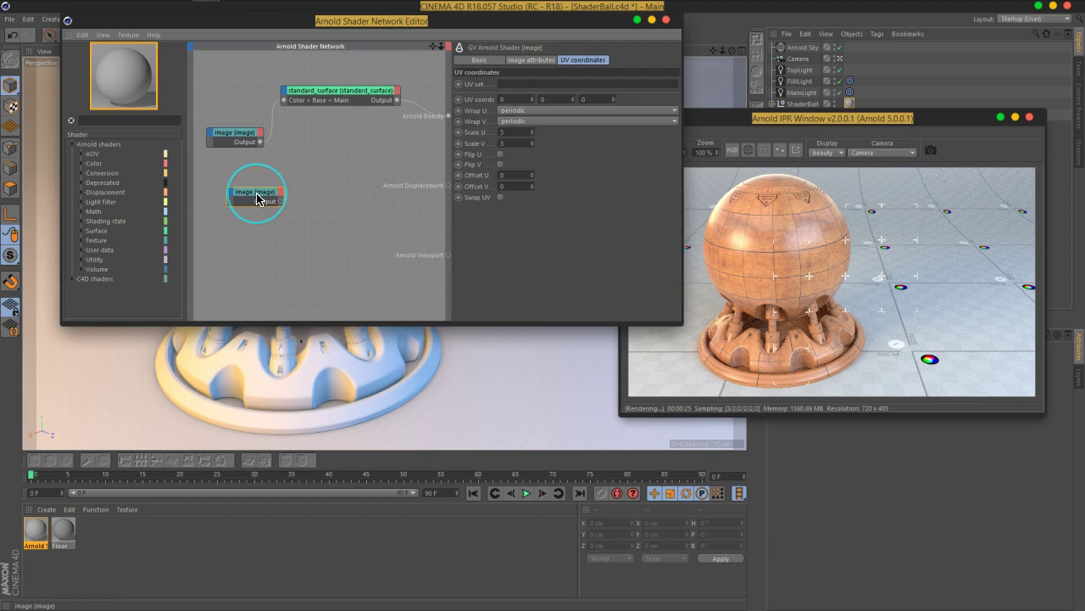
{"action": "left_click", "coordinate": [325, 195]}
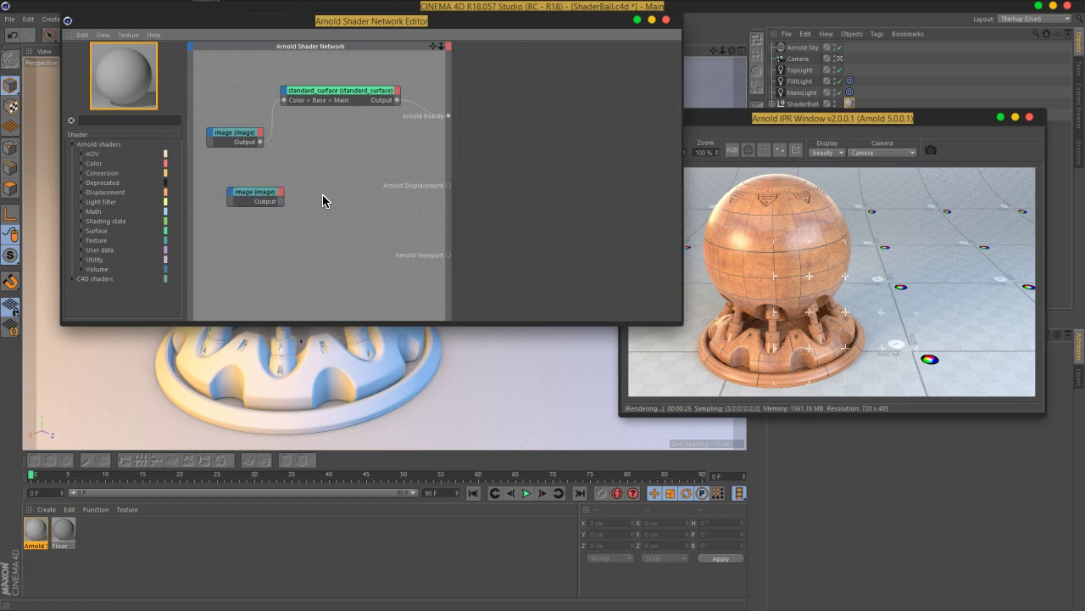
{"action": "key", "text": "Tab"}
Add a bump2d node from the 'bu' shader search and place it beside the image nodes.
{"action": "type", "text": "bu"}
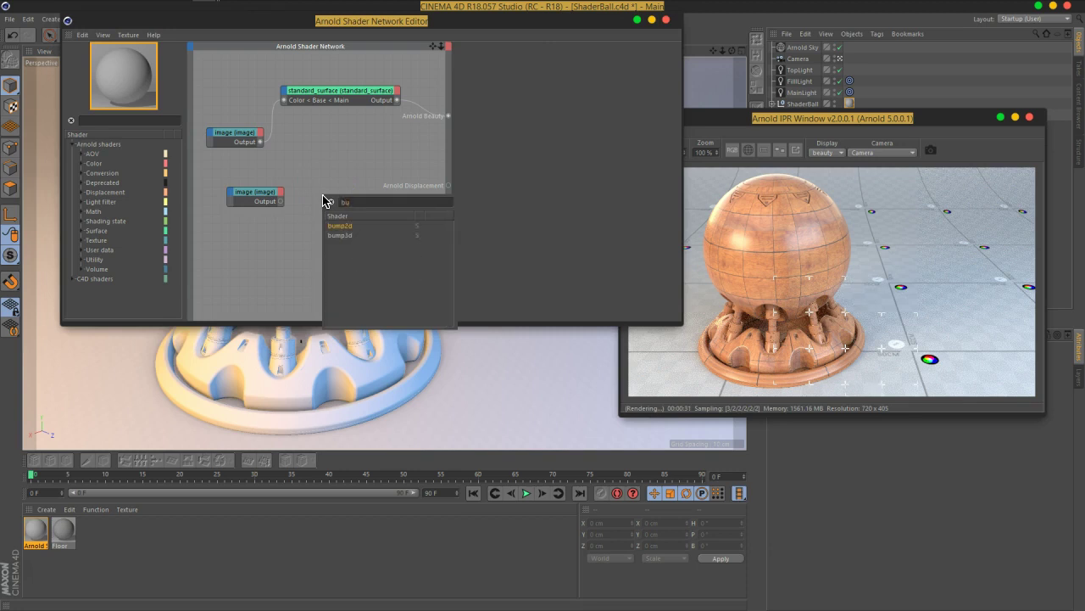
{"action": "double_click", "coordinate": [339, 226]}
{"action": "left_click_drag", "start_coordinate": [303, 188], "coordinate": [352, 168]}
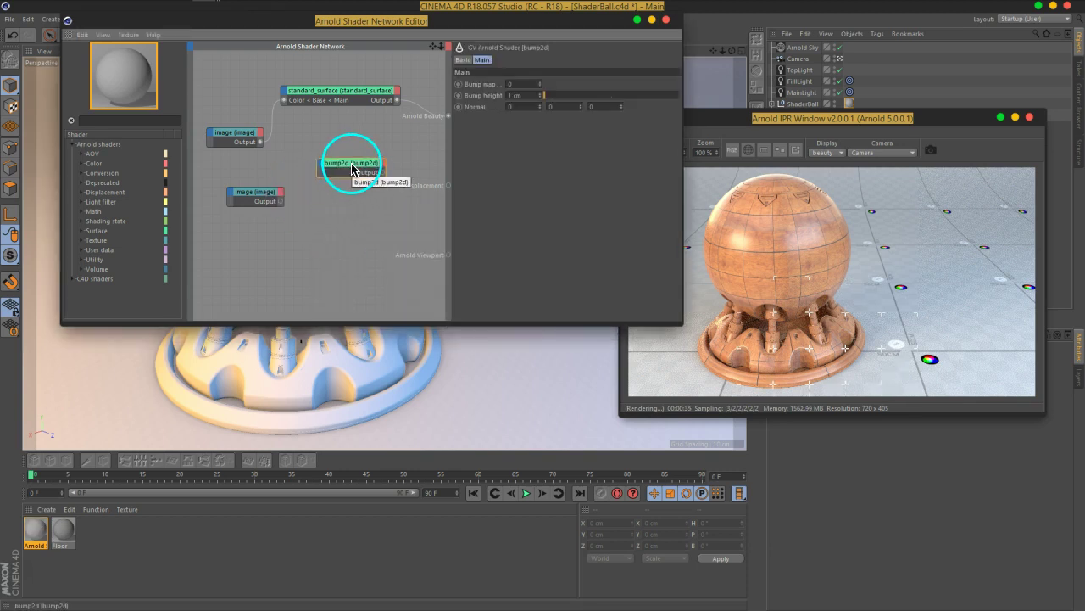
{"action": "left_click", "coordinate": [323, 168]}
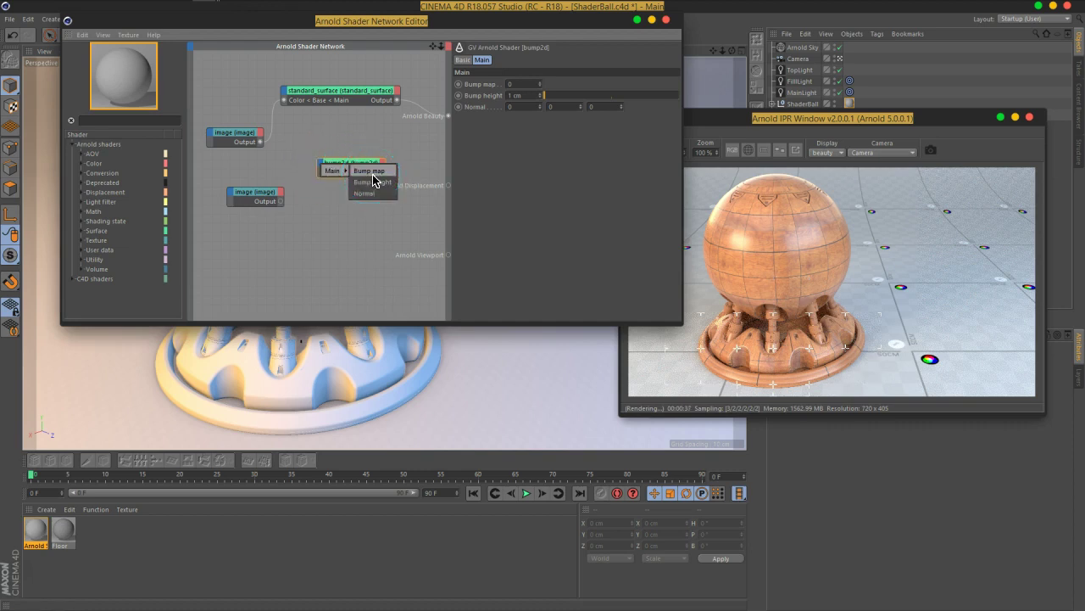
Try linking bump2d's Bump map to standard_surface, spread the nodes apart, then remove the wire.
{"action": "left_click_drag", "start_coordinate": [373, 175], "coordinate": [351, 92]}
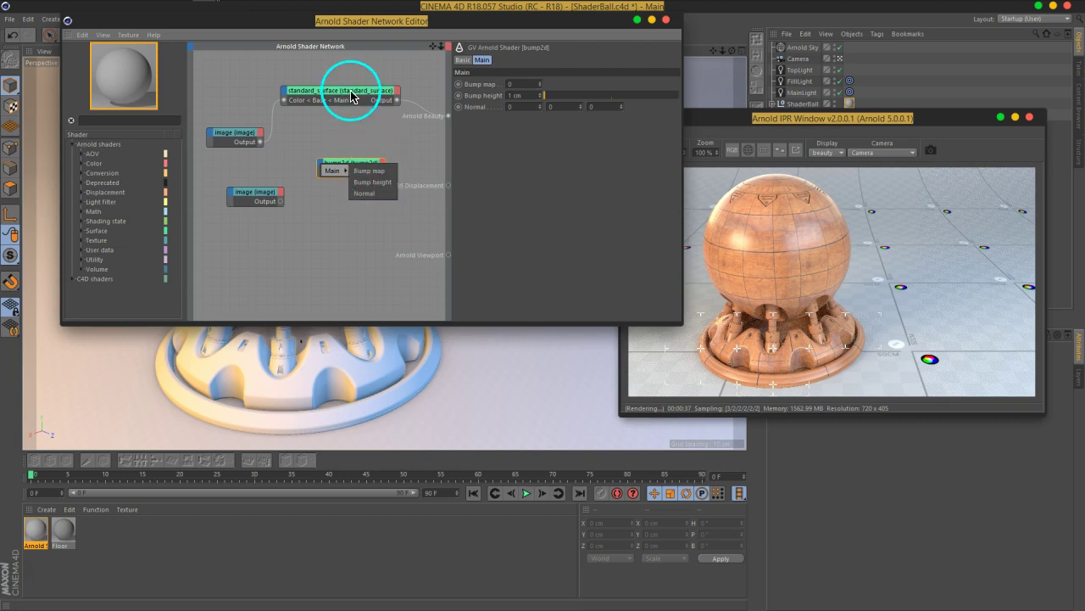
{"action": "mouse_move", "coordinate": [351, 95]}
{"action": "left_mouse_down"}
{"action": "mouse_move", "coordinate": [254, 202]}
{"action": "mouse_move", "coordinate": [444, 119]}
{"action": "mouse_move", "coordinate": [437, 106]}
{"action": "left_mouse_up"}
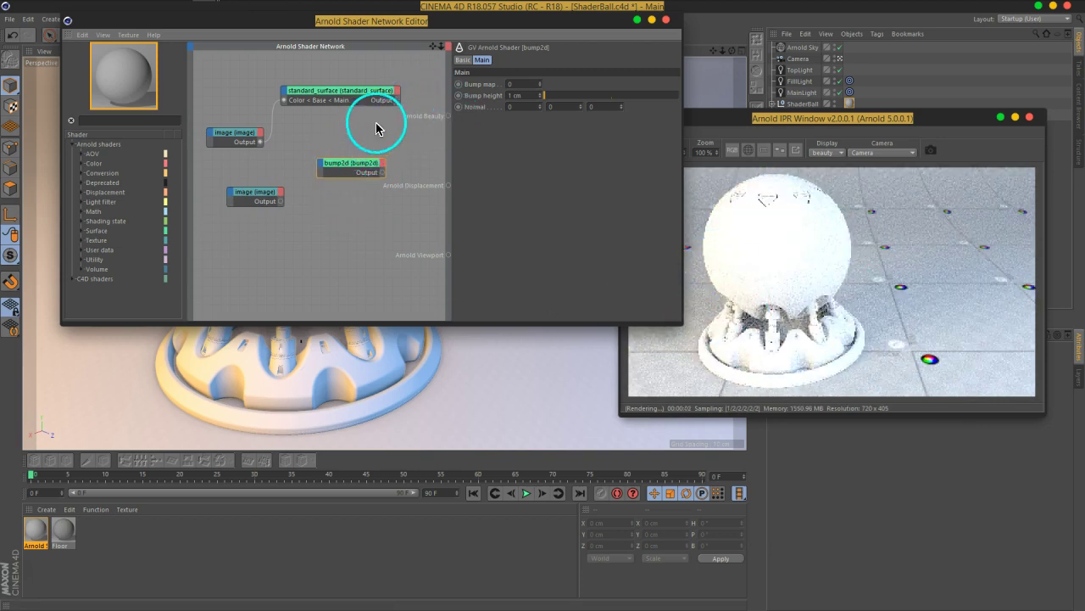
{"action": "mouse_move", "coordinate": [379, 92]}
{"action": "left_mouse_down"}
{"action": "mouse_move", "coordinate": [366, 88]}
{"action": "mouse_move", "coordinate": [383, 178]}
{"action": "left_mouse_up"}
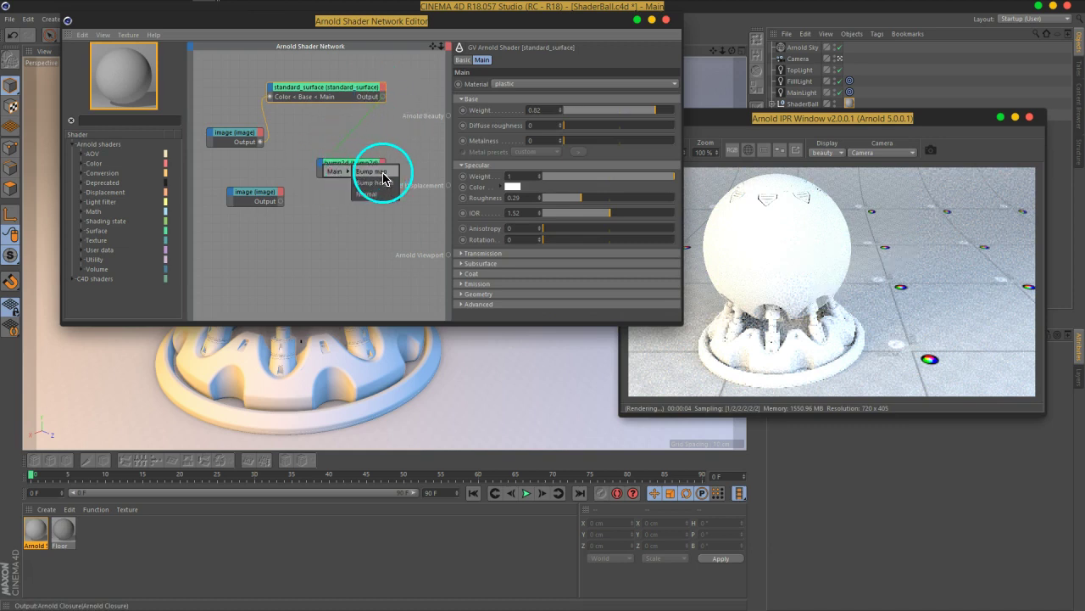
{"action": "left_click", "coordinate": [383, 174]}
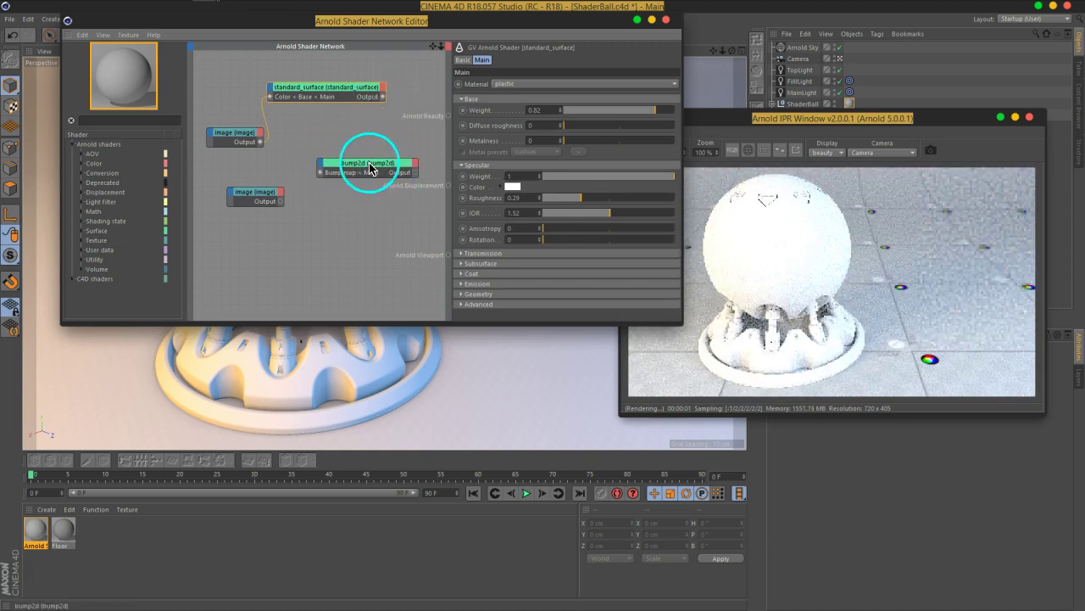
{"action": "left_click_drag", "start_coordinate": [370, 168], "coordinate": [392, 163]}
{"action": "left_click_drag", "start_coordinate": [321, 94], "coordinate": [298, 94]}
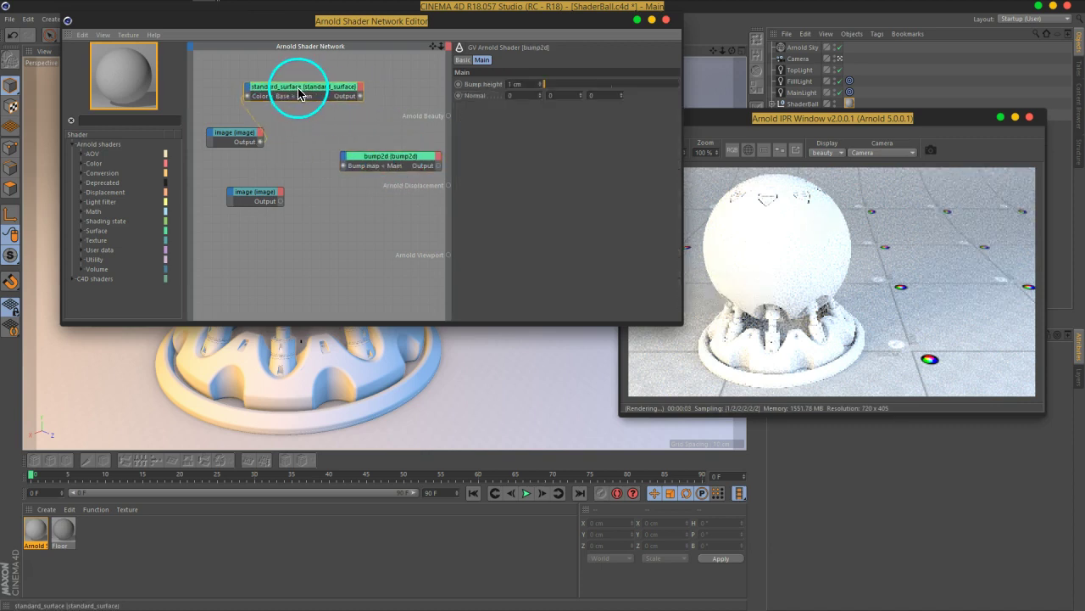
{"action": "left_click", "coordinate": [298, 93]}
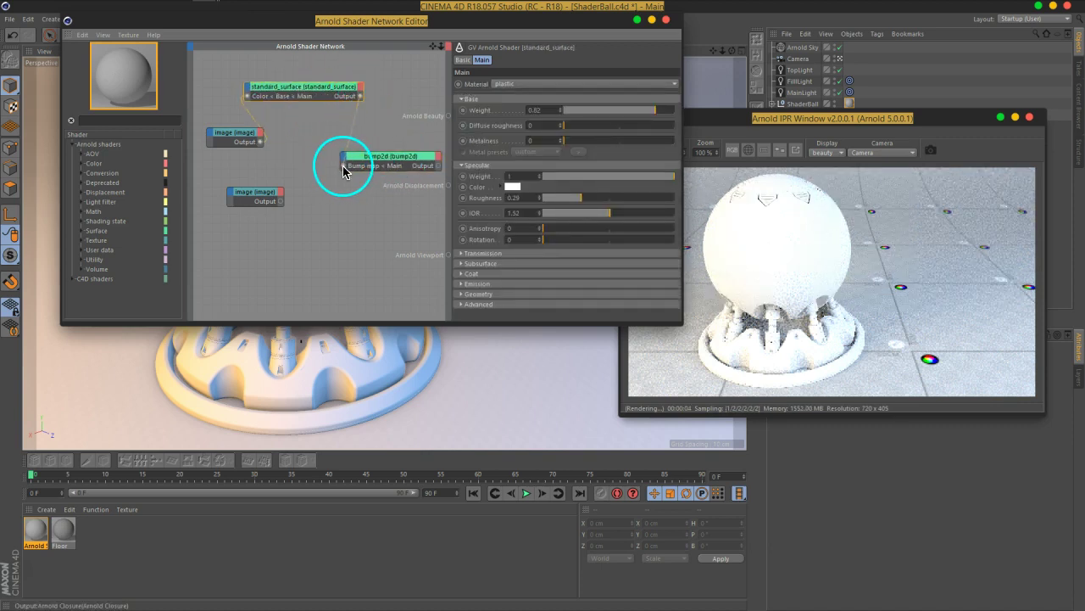
{"action": "mouse_move", "coordinate": [344, 171]}
{"action": "left_mouse_down"}
{"action": "mouse_move", "coordinate": [374, 173]}
{"action": "mouse_move", "coordinate": [363, 155]}
{"action": "left_mouse_up"}
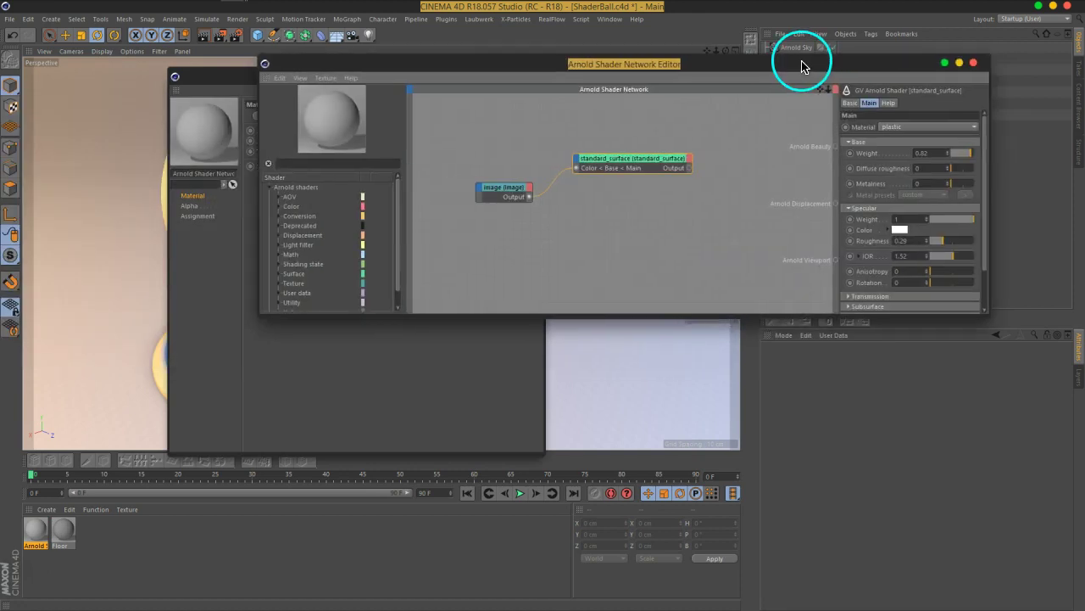
Enlarge the Shader Network Editor, move both nodes up-left, and bring up the Plugins > C4DtoA menu.
{"action": "left_click_drag", "start_coordinate": [803, 62], "coordinate": [755, 69]}
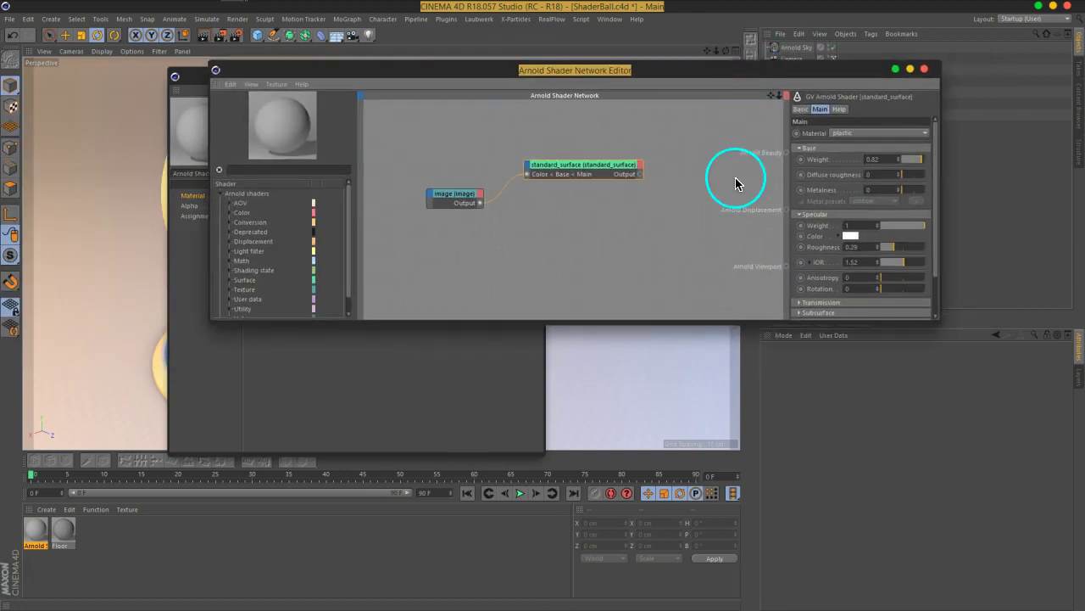
{"action": "left_click_drag", "start_coordinate": [941, 318], "coordinate": [954, 406]}
{"action": "left_click_drag", "start_coordinate": [631, 288], "coordinate": [404, 218]}
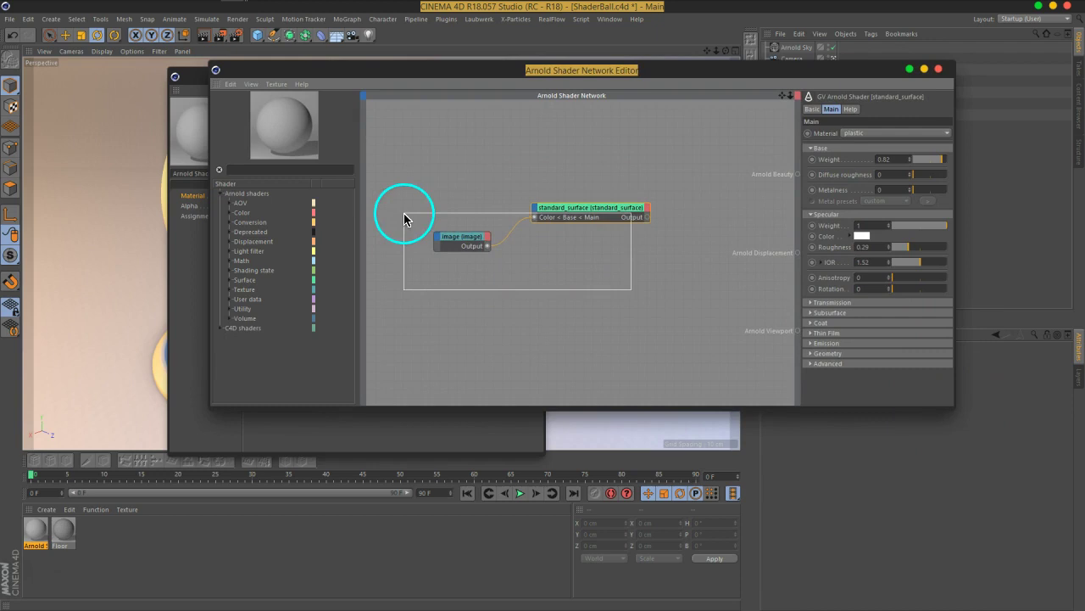
{"action": "left_click_drag", "start_coordinate": [565, 215], "coordinate": [526, 197]}
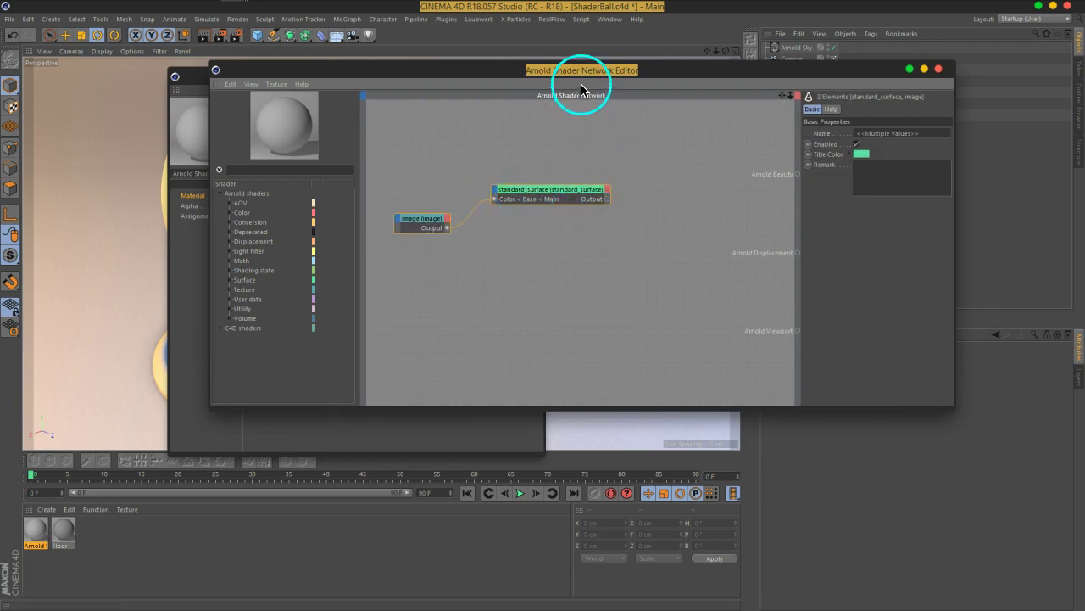
{"action": "left_click", "coordinate": [446, 19]}
{"action": "mouse_move", "coordinate": [459, 51]}
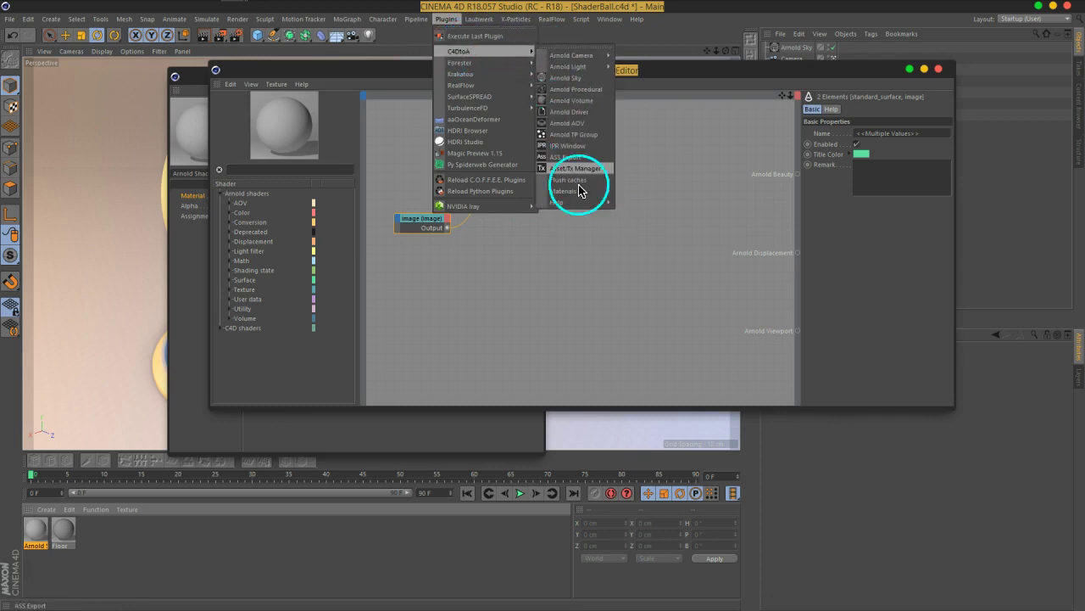
Check the C4DtoA and Arnold versions in Help > About, then close the About dialog.
{"action": "mouse_move", "coordinate": [565, 201]}
{"action": "left_click", "coordinate": [638, 286]}
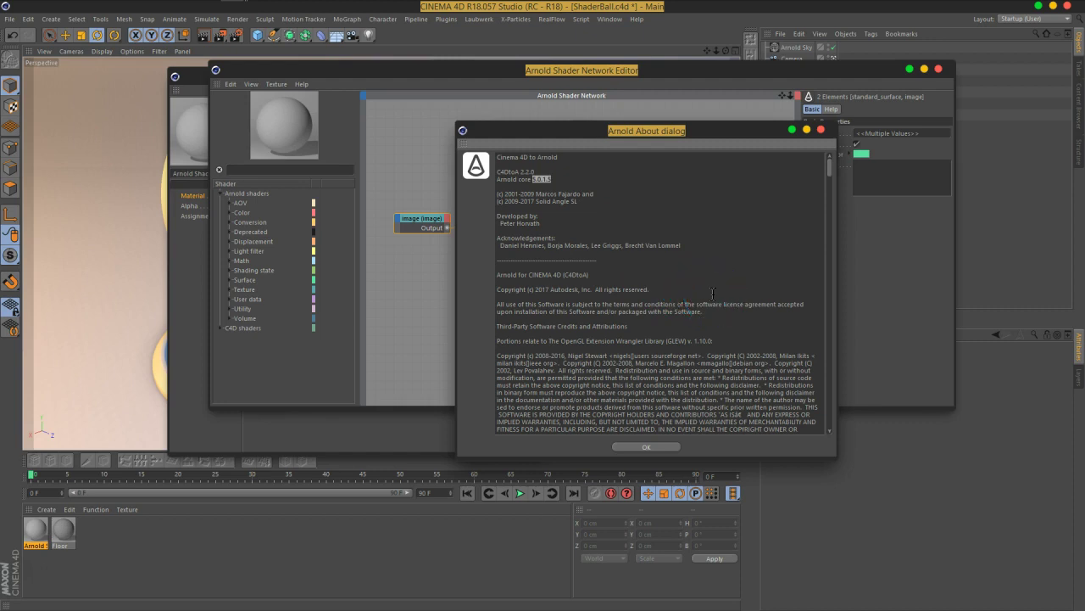
{"action": "left_click", "coordinate": [821, 130]}
{"action": "mouse_move", "coordinate": [608, 198]}
{"action": "left_mouse_down"}
{"action": "mouse_move", "coordinate": [690, 256]}
{"action": "mouse_move", "coordinate": [579, 235]}
{"action": "mouse_move", "coordinate": [685, 258]}
{"action": "mouse_move", "coordinate": [665, 237]}
{"action": "left_mouse_up"}
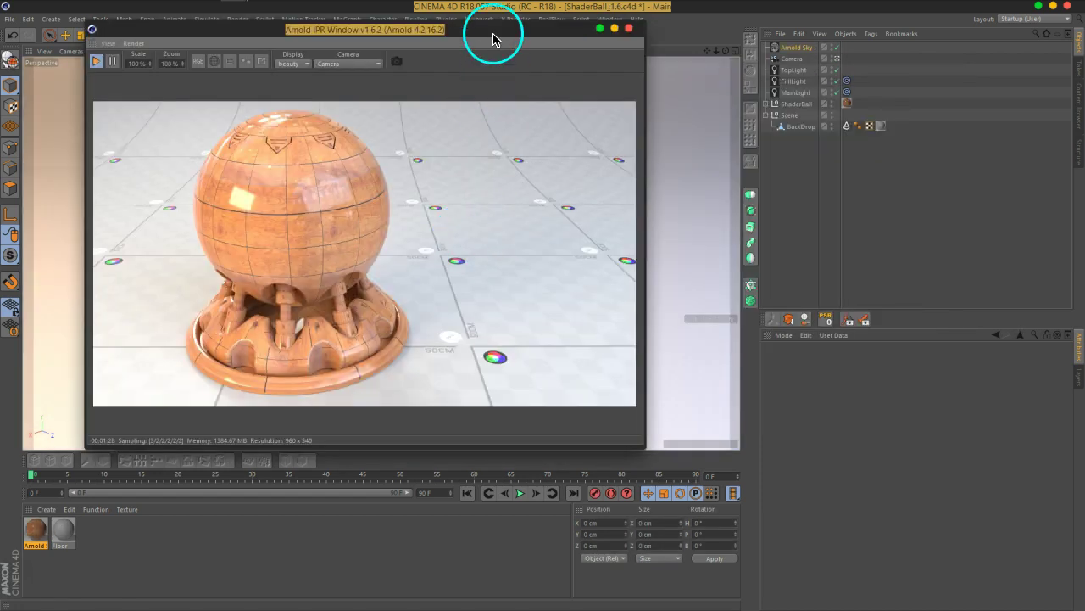
{"action": "left_click_drag", "start_coordinate": [497, 34], "coordinate": [747, 80]}
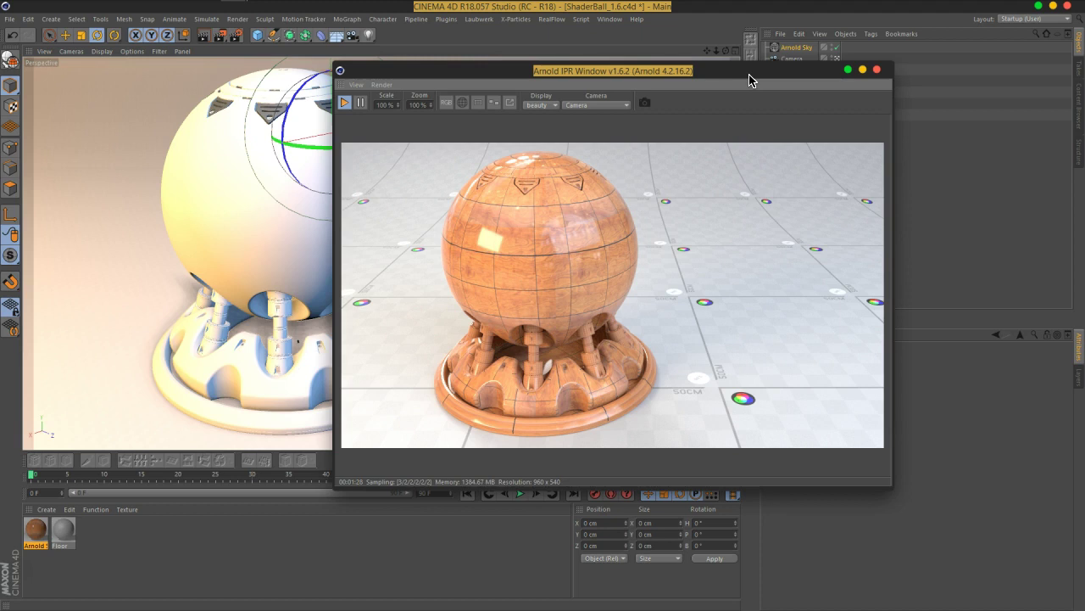
{"action": "left_click_drag", "start_coordinate": [749, 81], "coordinate": [687, 81]}
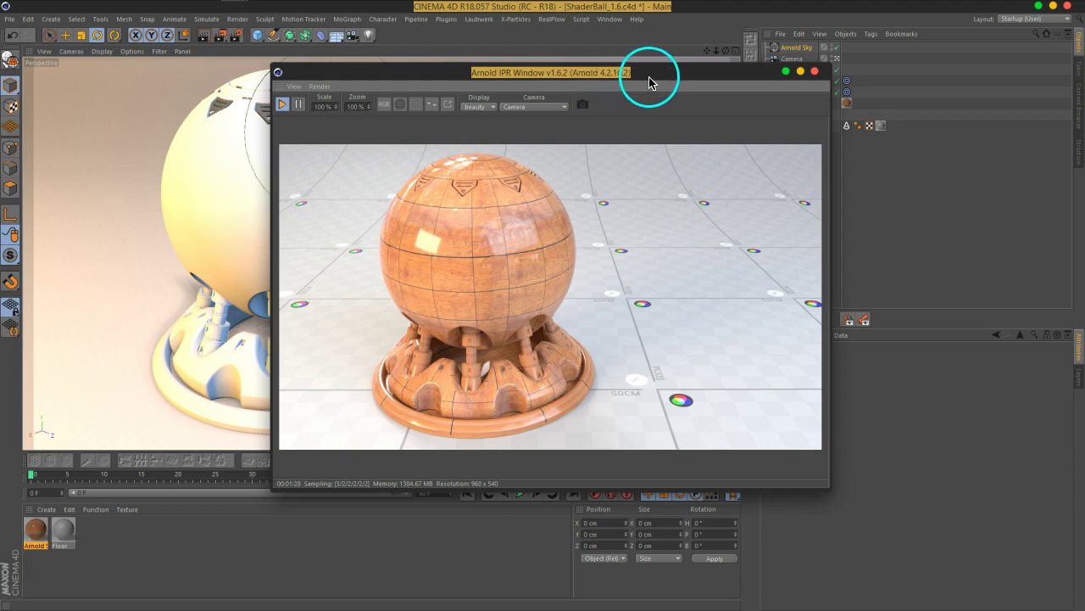
{"action": "left_click_drag", "start_coordinate": [648, 82], "coordinate": [630, 84]}
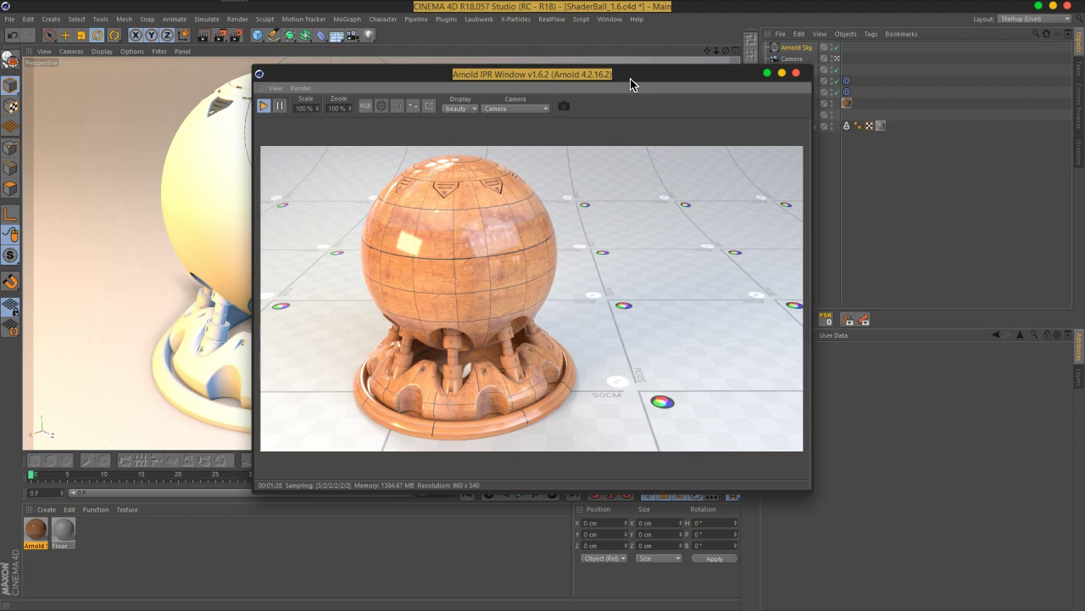
{"action": "left_click_drag", "start_coordinate": [630, 84], "coordinate": [653, 82]}
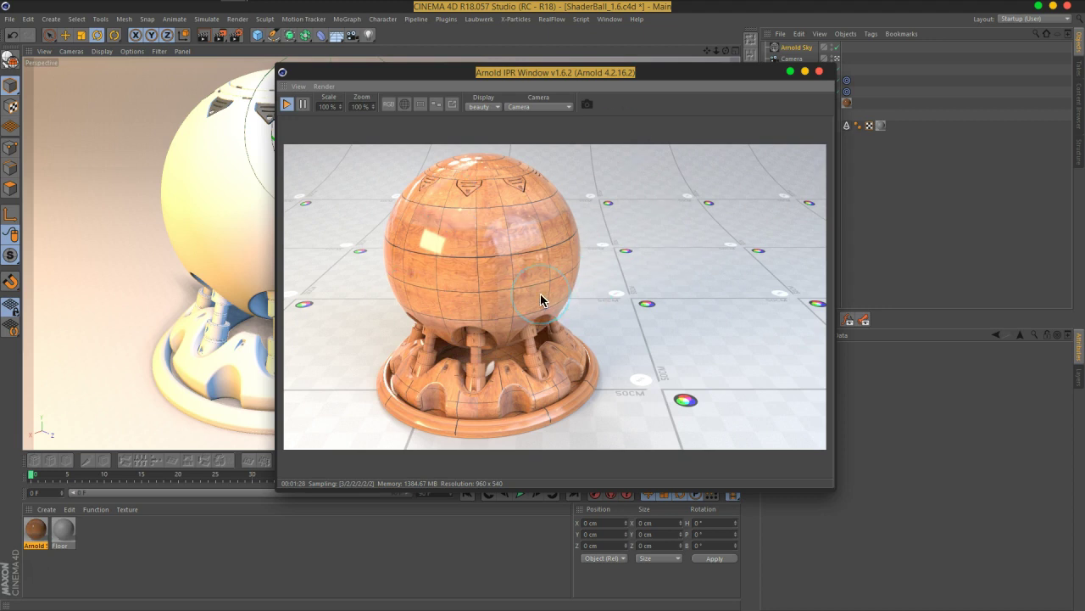
Bring up the Arnold wood material's shader network editor alongside the live render window.
{"action": "double_click", "coordinate": [34, 527]}
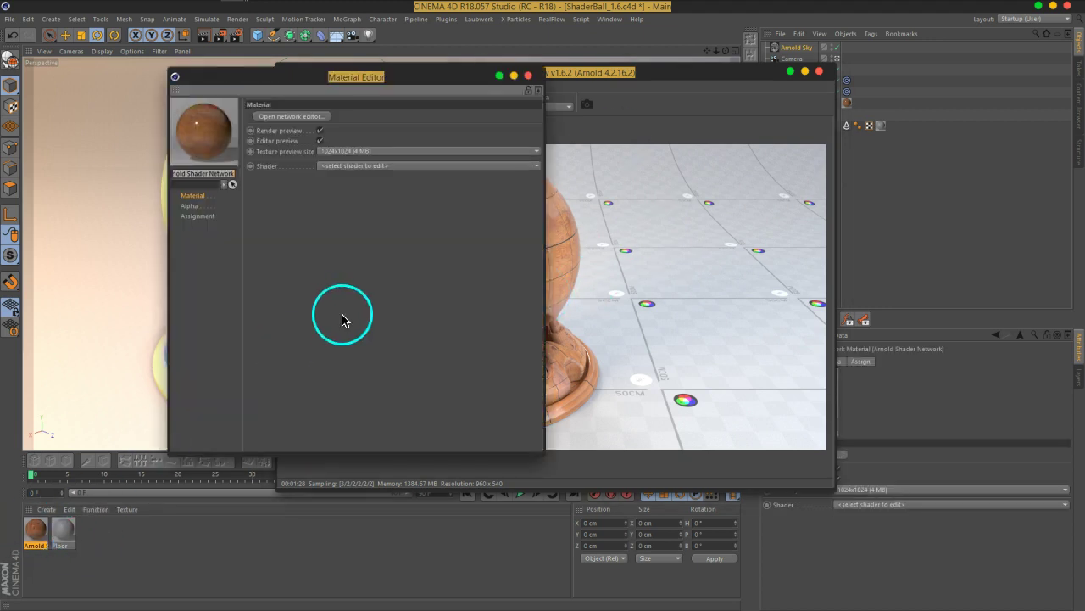
{"action": "left_click", "coordinate": [295, 116]}
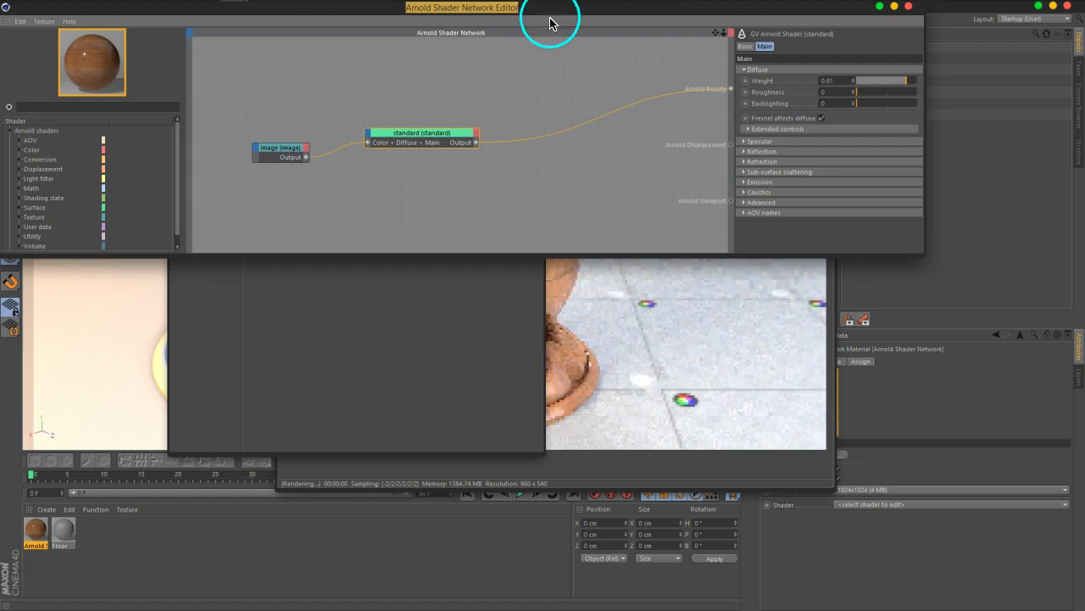
{"action": "left_click_drag", "start_coordinate": [549, 23], "coordinate": [585, 250]}
{"action": "left_click", "coordinate": [527, 73]}
Arrange the shader network editor and IPR window side by side, then bring up the shader search.
{"action": "left_click_drag", "start_coordinate": [543, 83], "coordinate": [308, 42]}
{"action": "left_click", "coordinate": [718, 234]}
{"action": "mouse_move", "coordinate": [717, 235]}
{"action": "left_mouse_down"}
{"action": "mouse_move", "coordinate": [829, 106]}
{"action": "mouse_move", "coordinate": [947, 65]}
{"action": "left_mouse_up"}
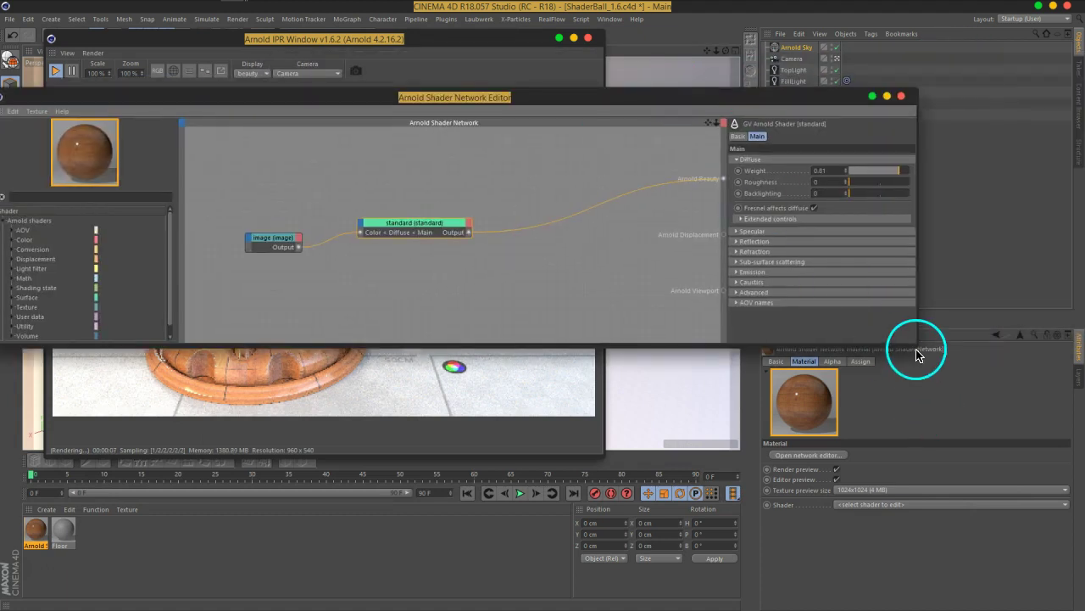
{"action": "mouse_move", "coordinate": [918, 346]}
{"action": "left_mouse_down"}
{"action": "mouse_move", "coordinate": [751, 461]}
{"action": "mouse_move", "coordinate": [726, 549]}
{"action": "left_mouse_up"}
{"action": "left_click_drag", "start_coordinate": [412, 97], "coordinate": [731, 28]}
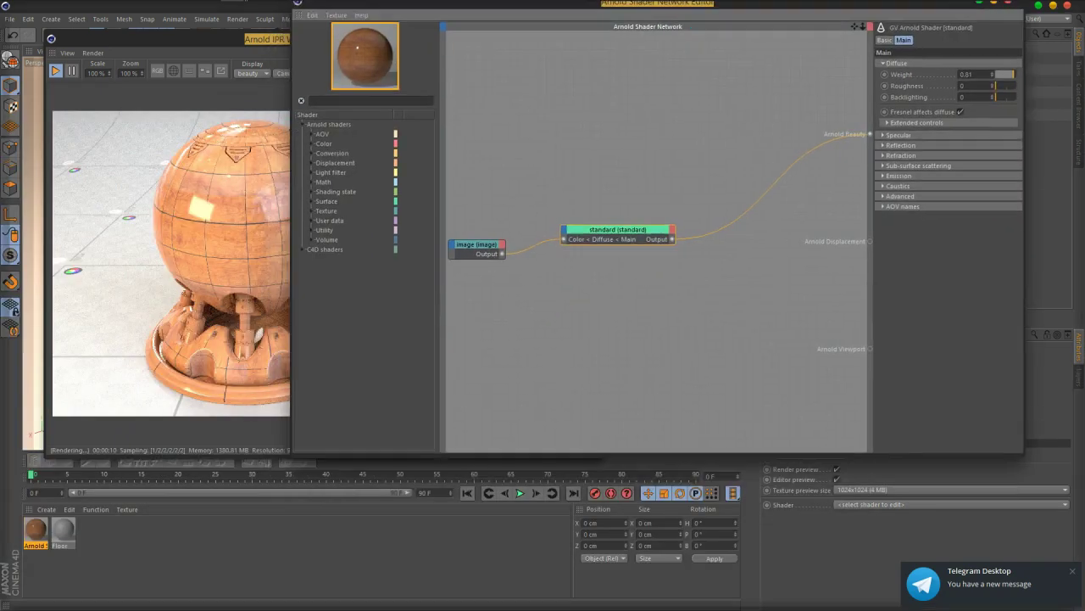
{"action": "left_click_drag", "start_coordinate": [279, 38], "coordinate": [234, 29]}
{"action": "left_click", "coordinate": [705, 170]}
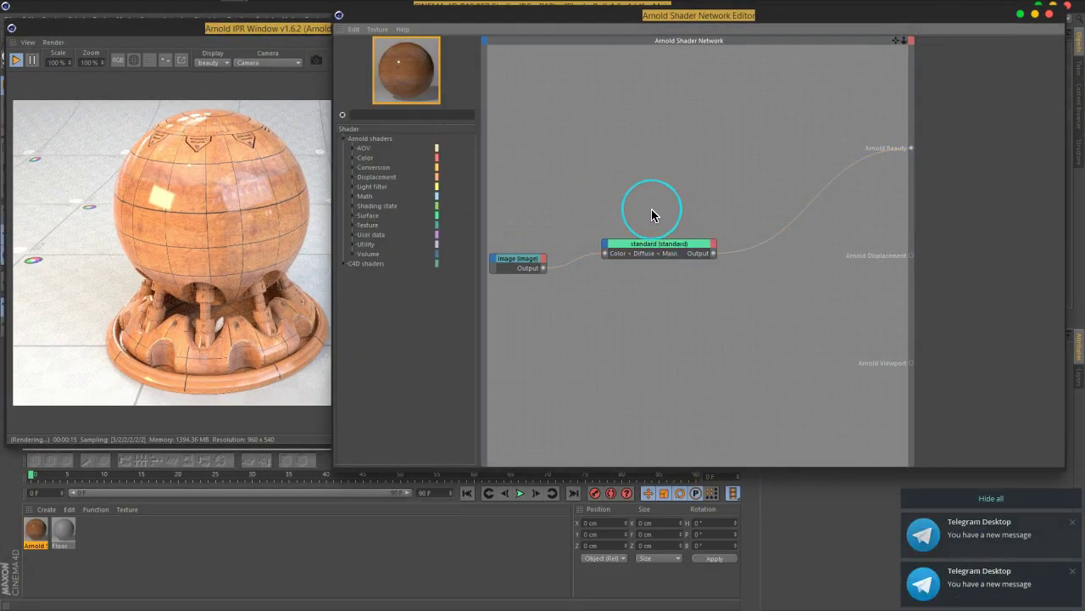
{"action": "key", "text": "Tab"}
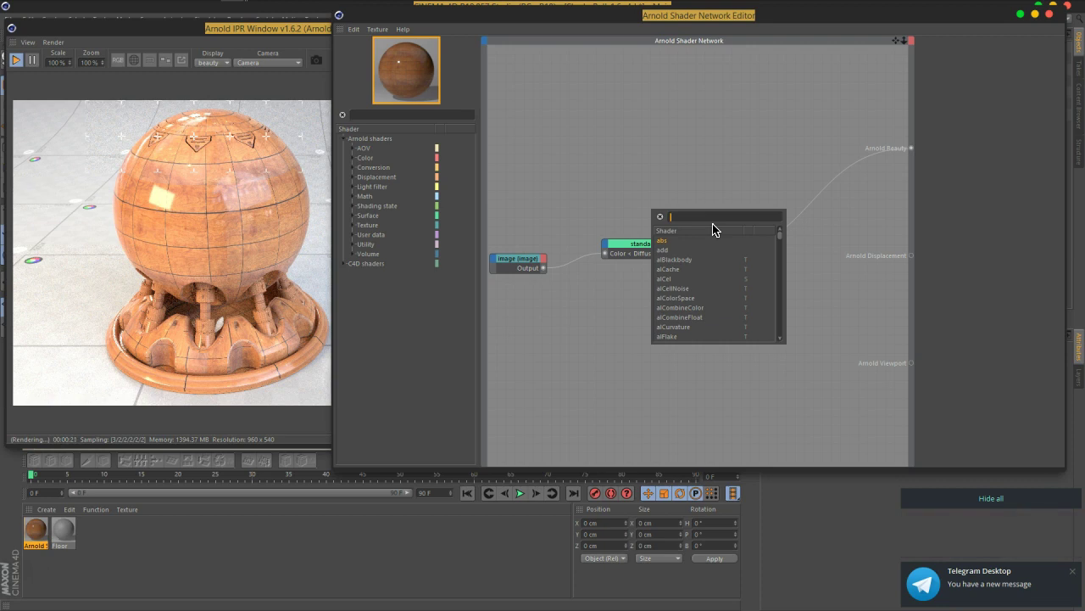
Add bump2d via the 'bu' search, rearrange the nodes, and wire standard's output into bump2d's Bump map.
{"action": "type", "text": "bu"}
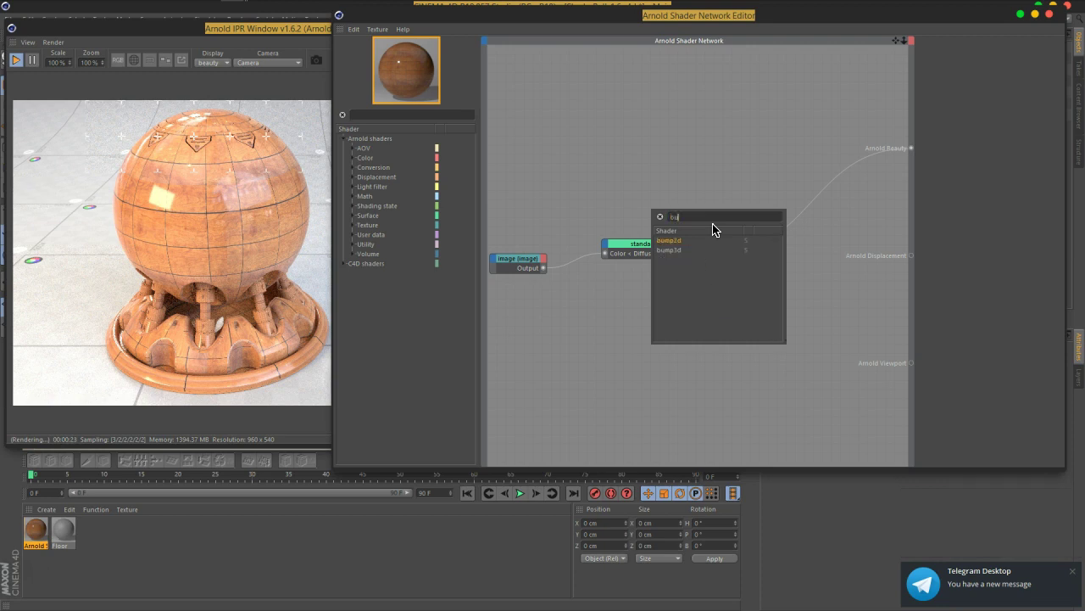
{"action": "left_click", "coordinate": [674, 240]}
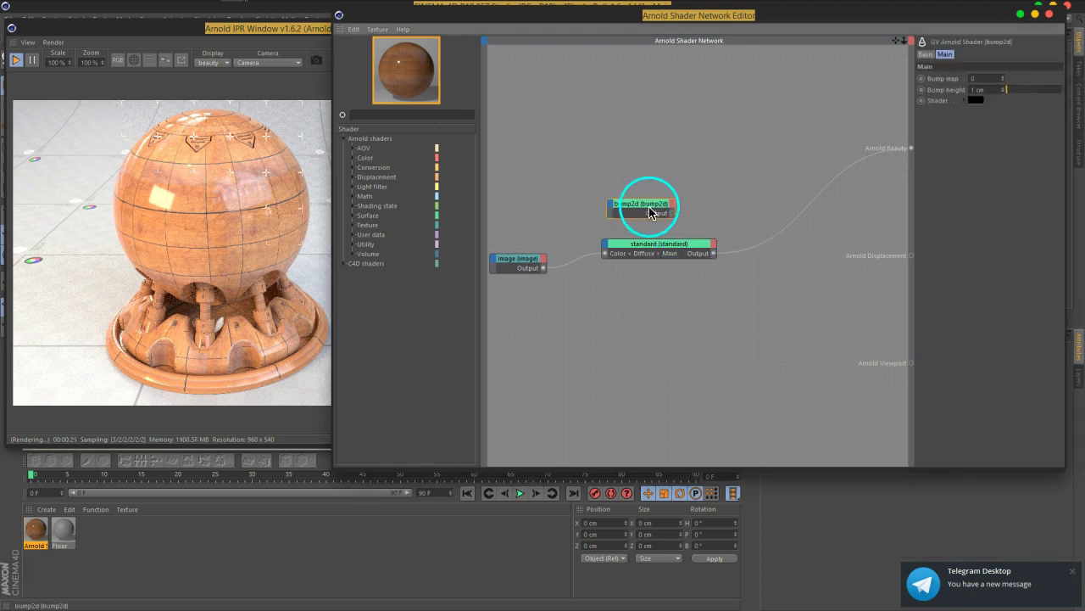
{"action": "left_click_drag", "start_coordinate": [651, 212], "coordinate": [783, 170]}
{"action": "left_click_drag", "start_coordinate": [666, 253], "coordinate": [719, 249]}
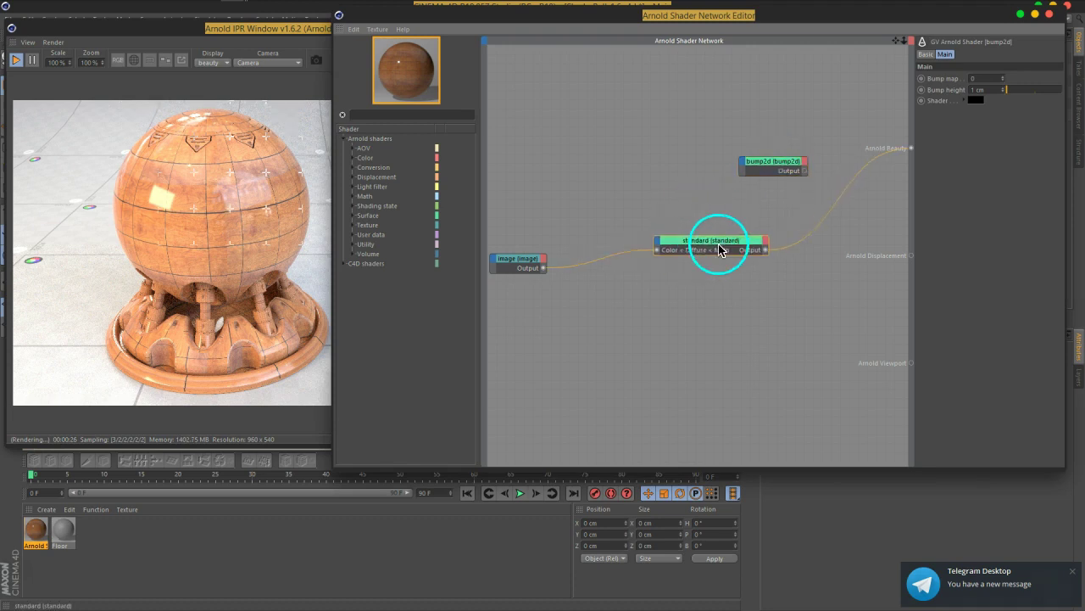
{"action": "left_click_drag", "start_coordinate": [507, 263], "coordinate": [548, 269]}
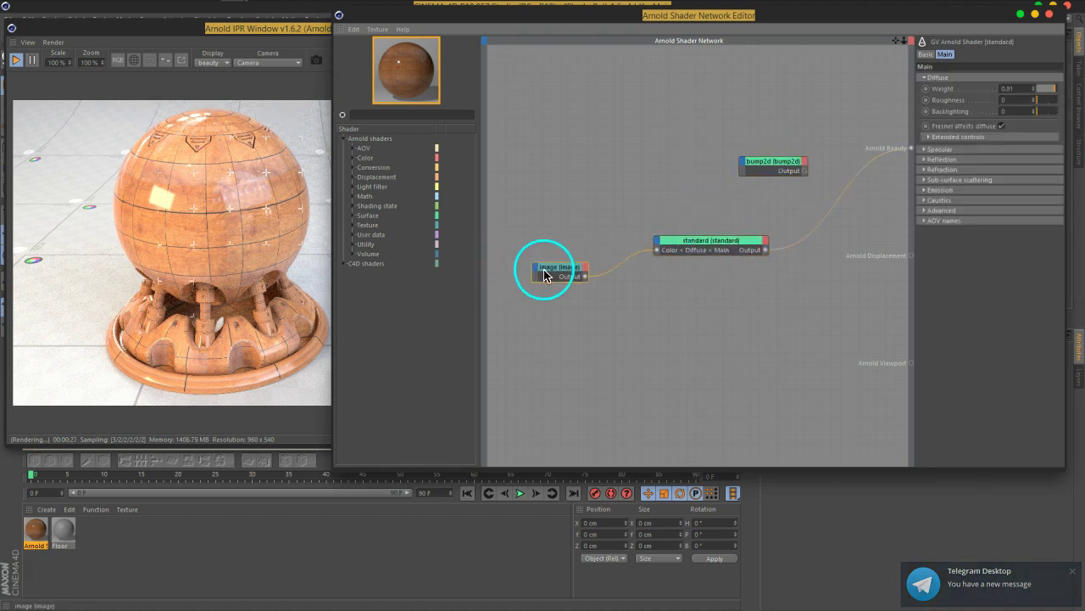
{"action": "left_click", "coordinate": [781, 165]}
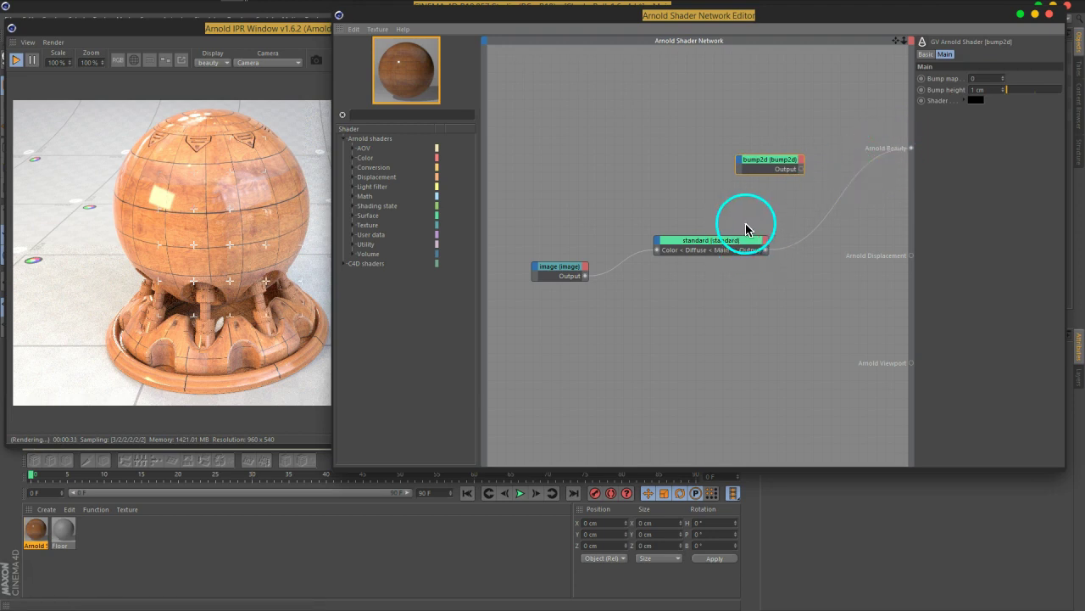
{"action": "mouse_move", "coordinate": [761, 246]}
{"action": "left_mouse_down"}
{"action": "mouse_move", "coordinate": [799, 249]}
{"action": "mouse_move", "coordinate": [806, 236]}
{"action": "mouse_move", "coordinate": [789, 169]}
{"action": "mouse_move", "coordinate": [889, 163]}
{"action": "mouse_move", "coordinate": [853, 177]}
{"action": "left_mouse_up"}
Connect bump2d's output to Arnold Beauty and duplicate the wood image node above the others.
{"action": "left_click_drag", "start_coordinate": [910, 150], "coordinate": [910, 149]}
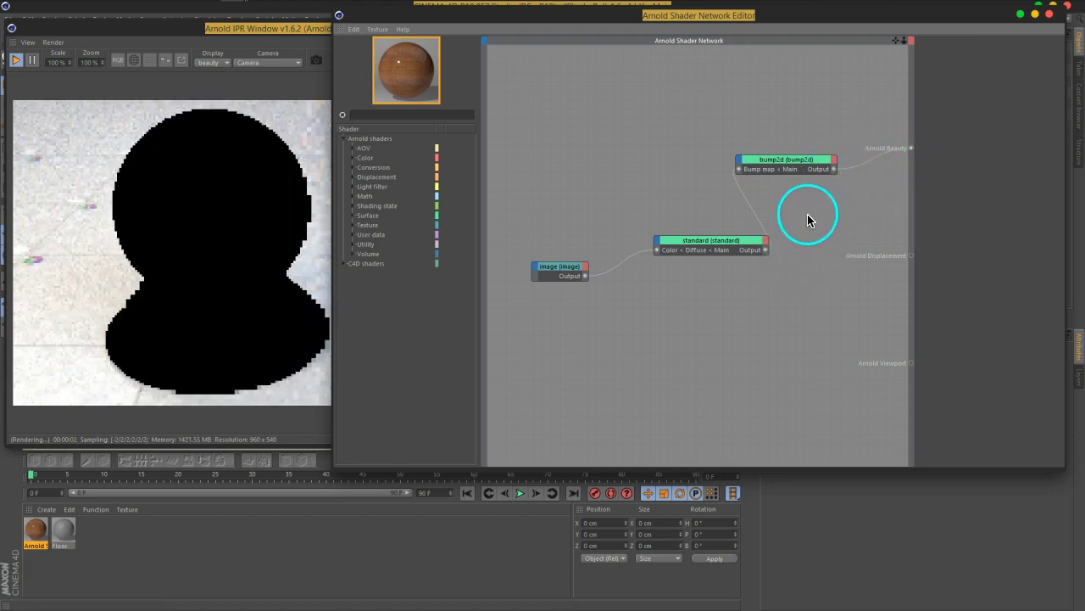
{"action": "left_click_drag", "start_coordinate": [790, 164], "coordinate": [808, 161]}
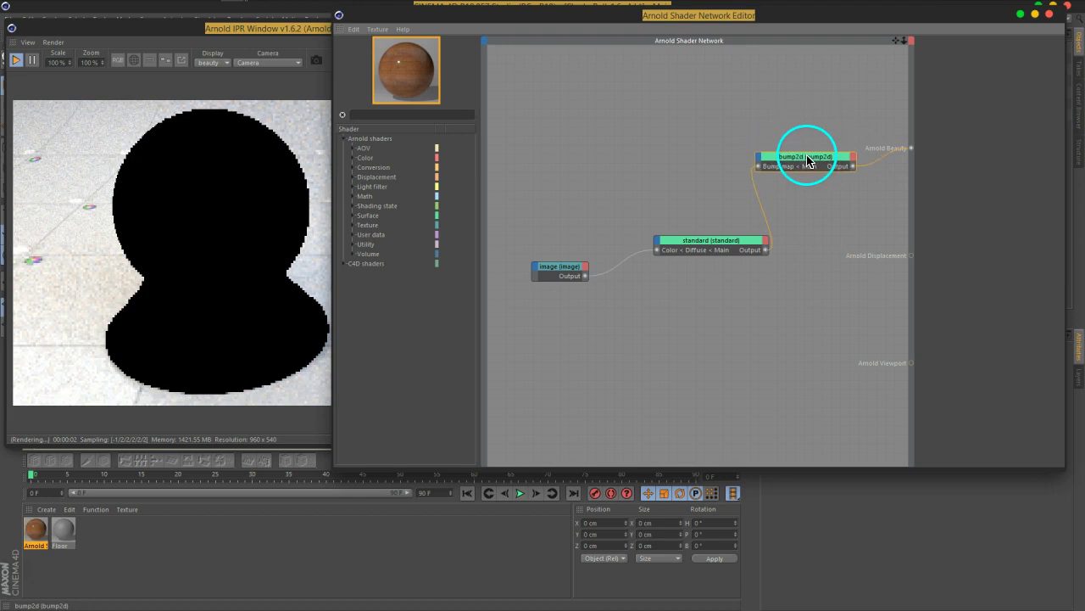
{"action": "left_click_drag", "start_coordinate": [710, 243], "coordinate": [697, 239]}
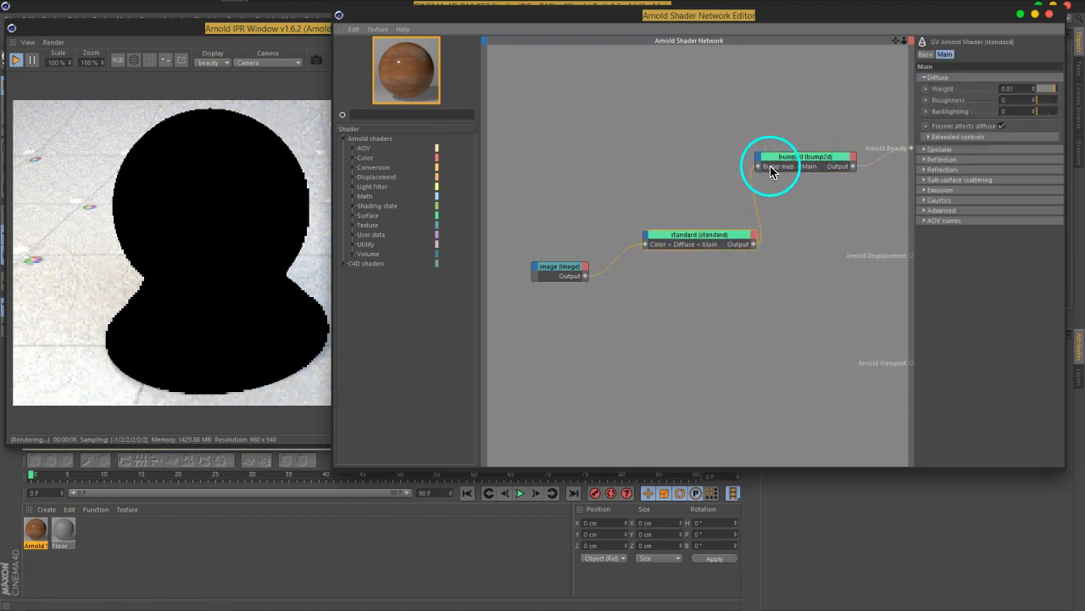
{"action": "left_click", "coordinate": [553, 270]}
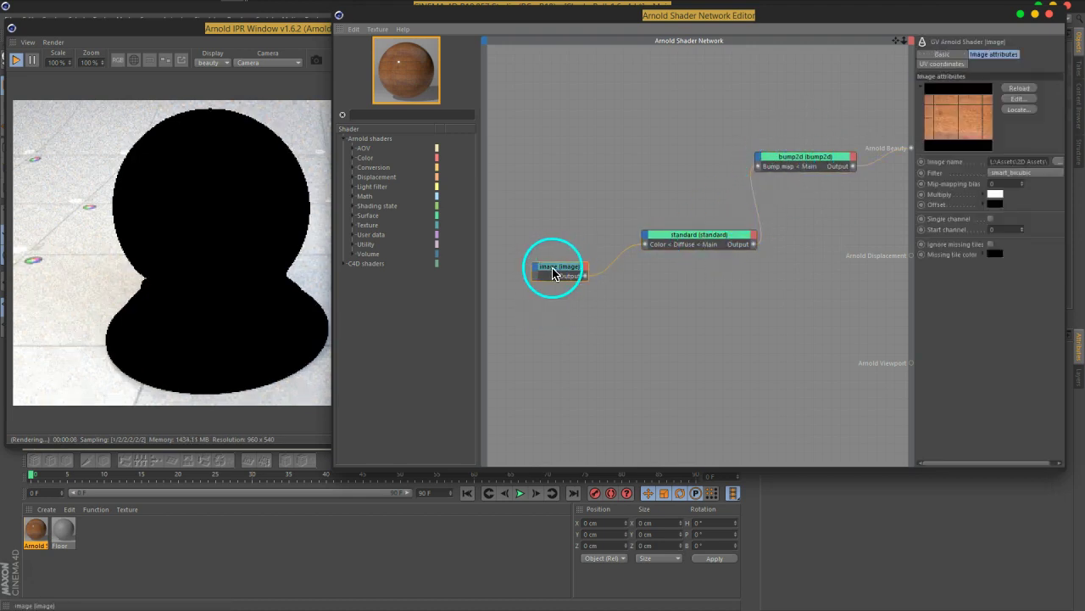
{"action": "mouse_move", "coordinate": [555, 274]}
{"action": "left_mouse_down", "text": "ctrl"}
{"action": "mouse_move", "coordinate": [552, 153]}
{"action": "mouse_move", "coordinate": [798, 174]}
{"action": "left_mouse_up", "text": "ctrl"}
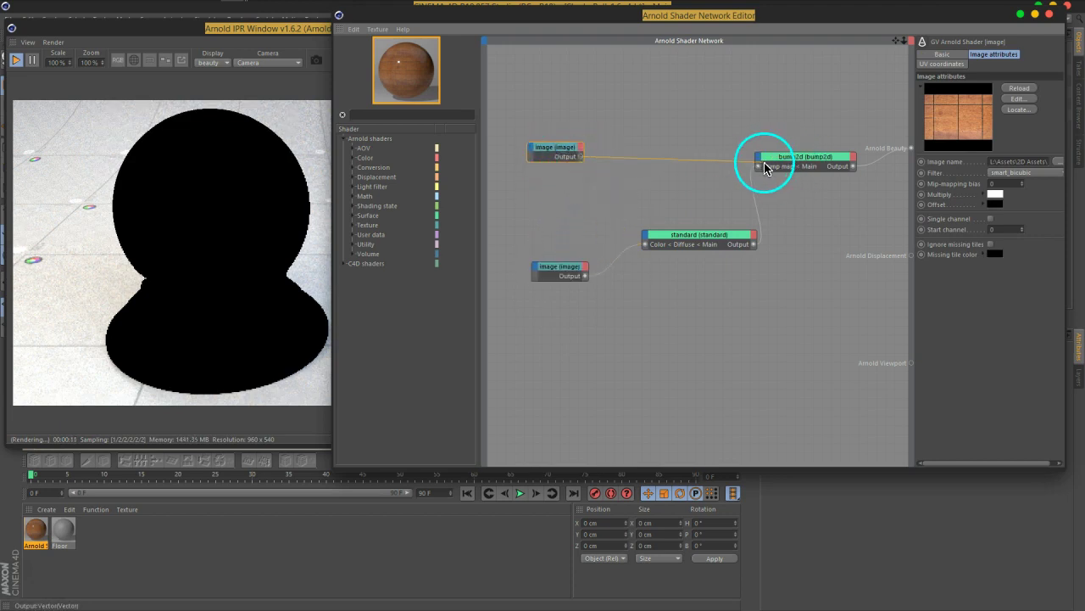
Wire standard into bump2d's Shader input and the image copy into its Bump map.
{"action": "left_click", "coordinate": [822, 166]}
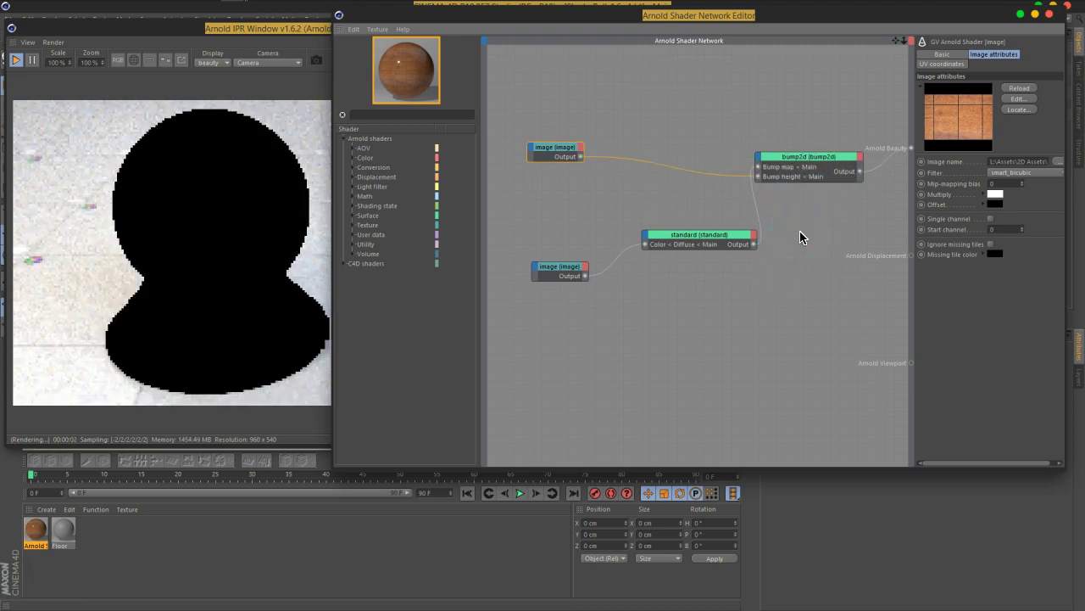
{"action": "left_click", "coordinate": [762, 160]}
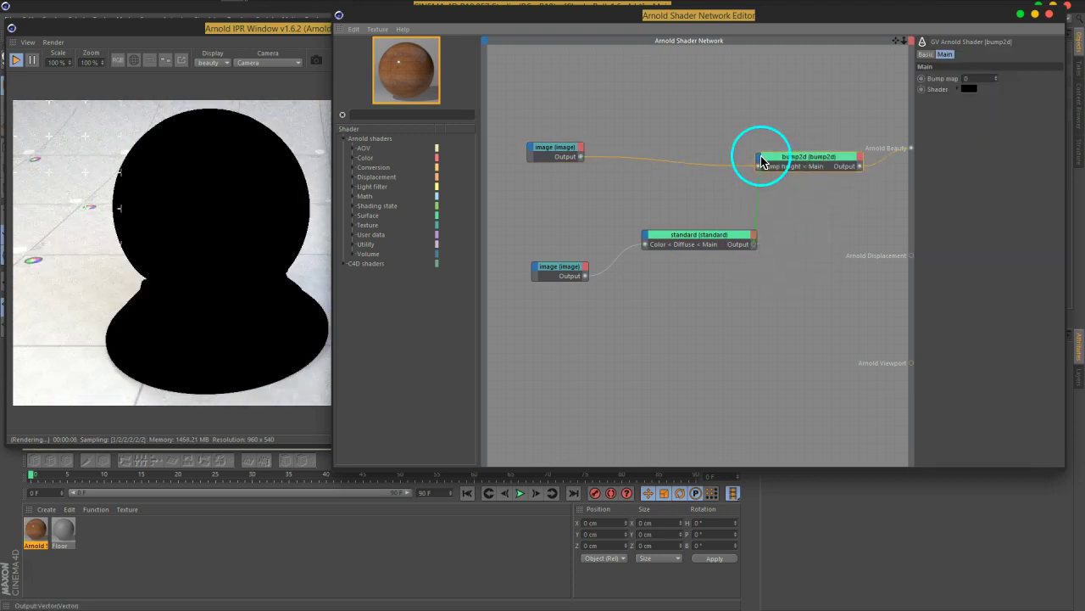
{"action": "left_click", "coordinate": [761, 161]}
{"action": "left_click", "coordinate": [804, 180]}
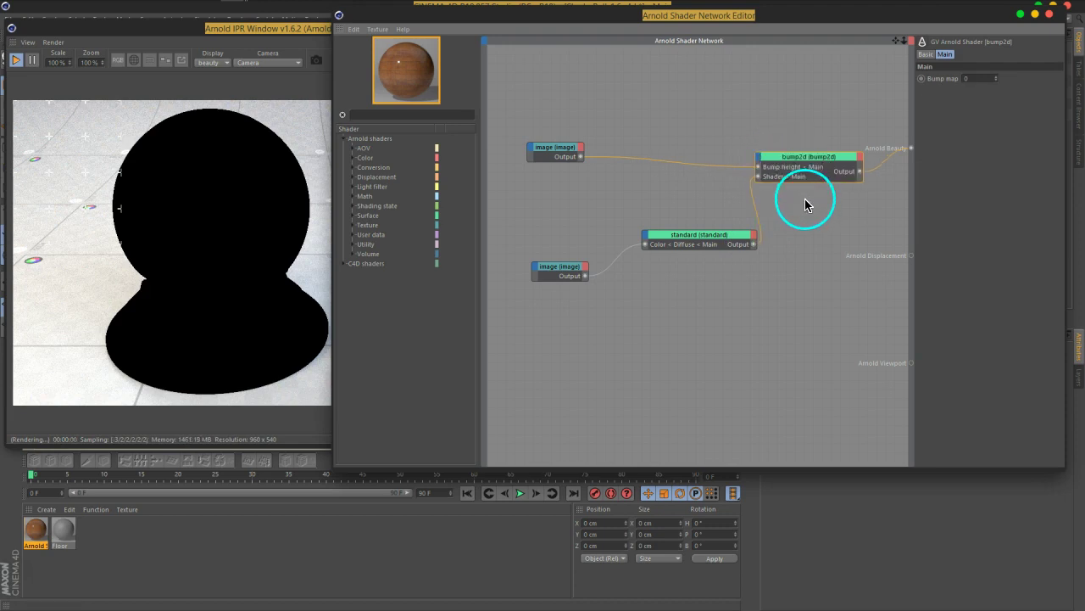
{"action": "left_click_drag", "start_coordinate": [758, 167], "coordinate": [687, 179]}
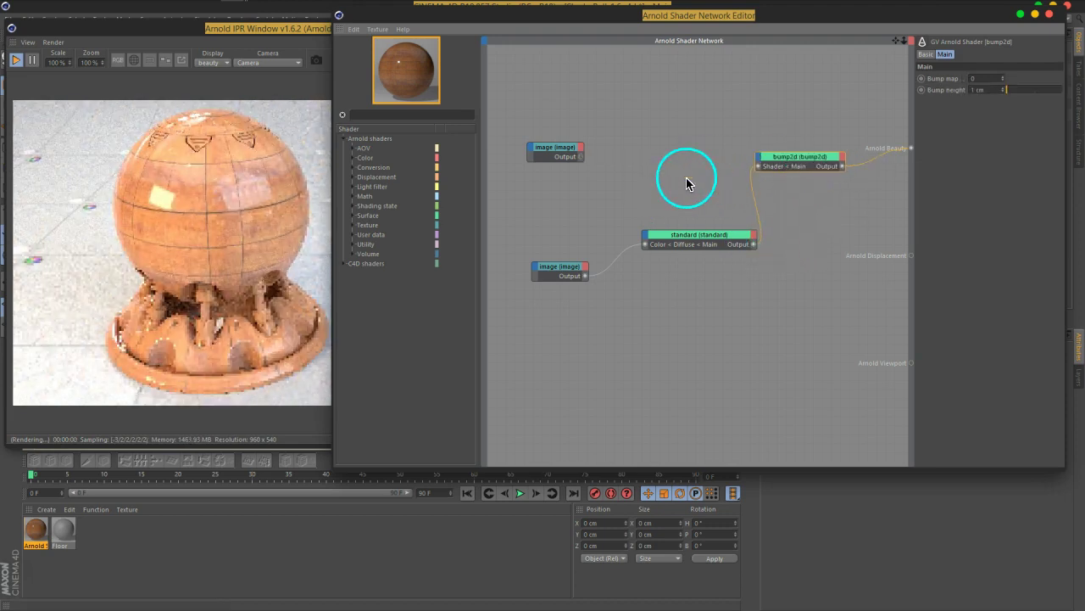
{"action": "left_click_drag", "start_coordinate": [591, 160], "coordinate": [802, 169]}
{"action": "type", "text": "0.3"}
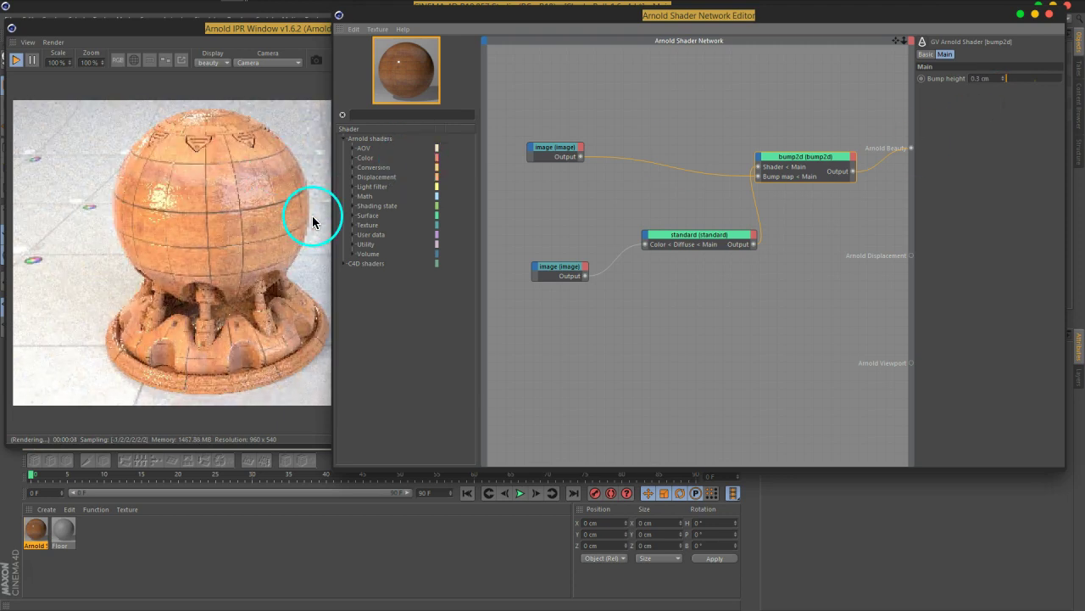
{"action": "left_click_drag", "start_coordinate": [552, 154], "coordinate": [557, 148]}
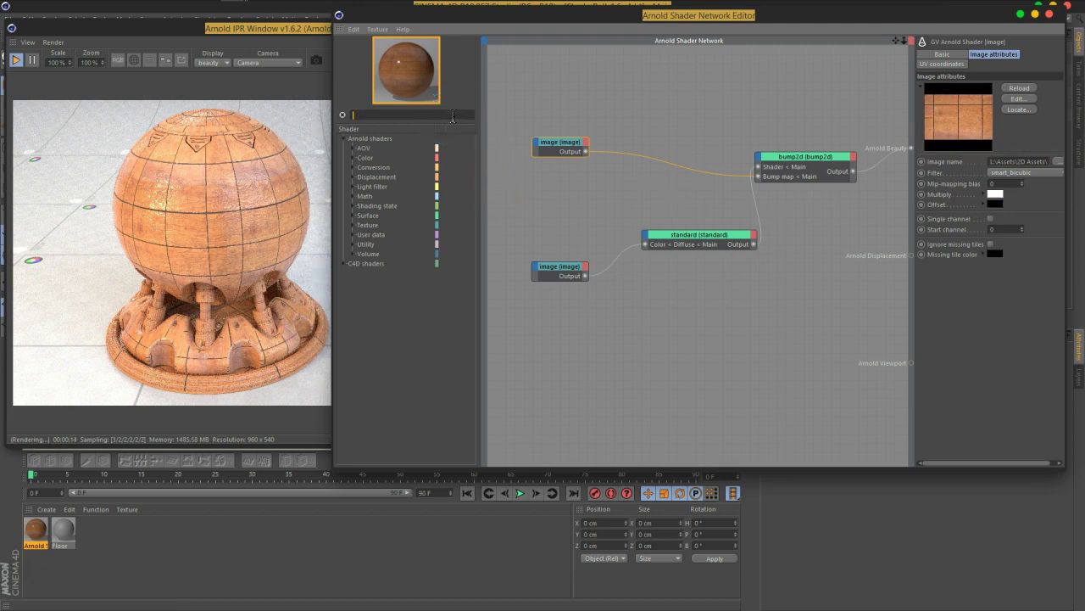
Insert a color_correct node between the top wood image and bump2d's Bump map, with saturation 0.
{"action": "type", "text": "color"}
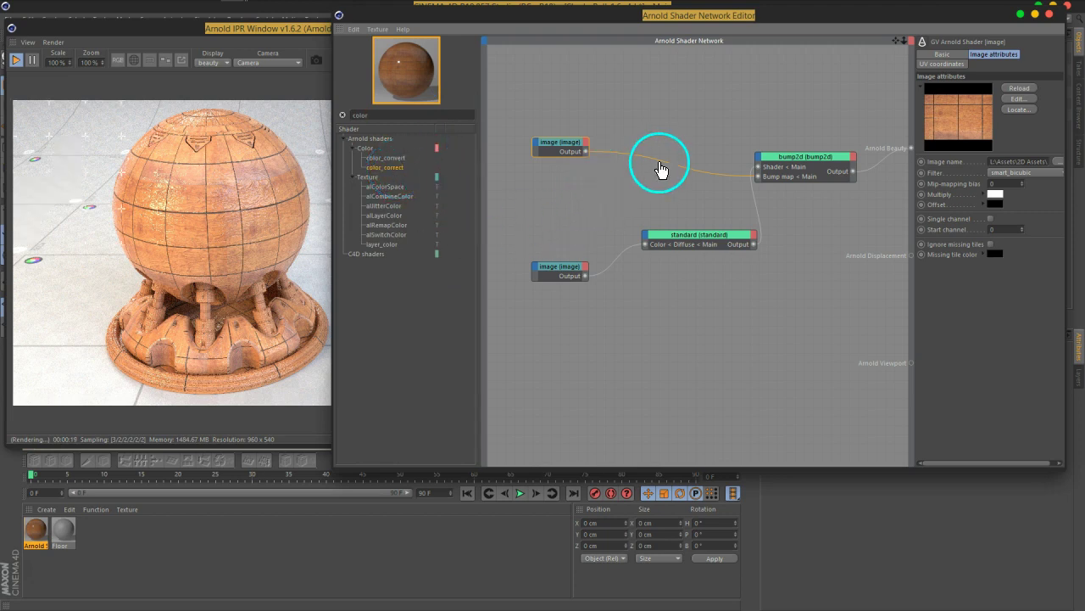
{"action": "left_click_drag", "start_coordinate": [662, 168], "coordinate": [672, 156]}
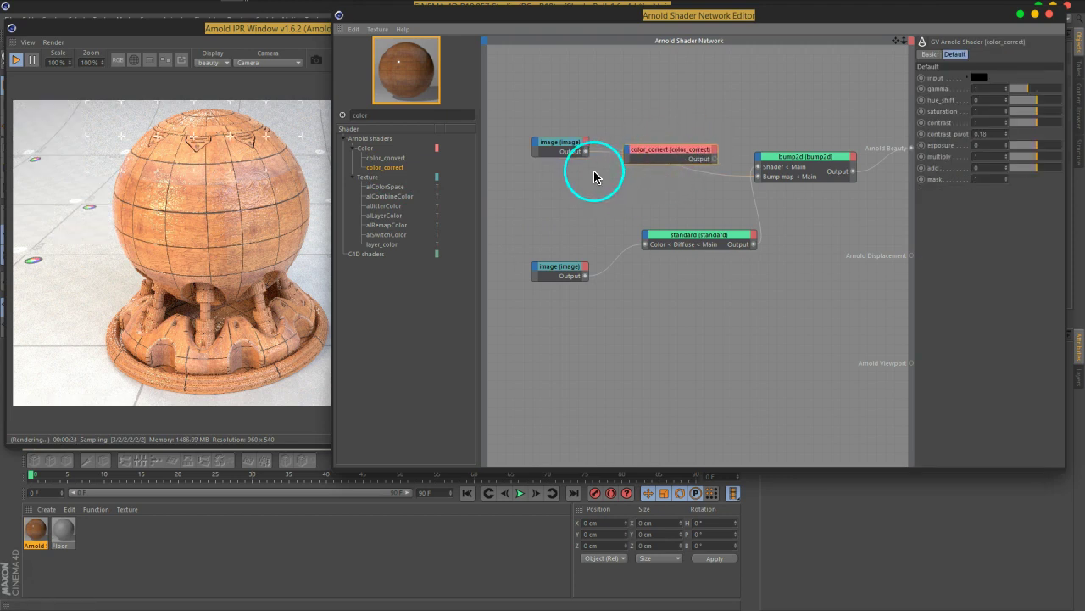
{"action": "left_click_drag", "start_coordinate": [583, 152], "coordinate": [628, 166]}
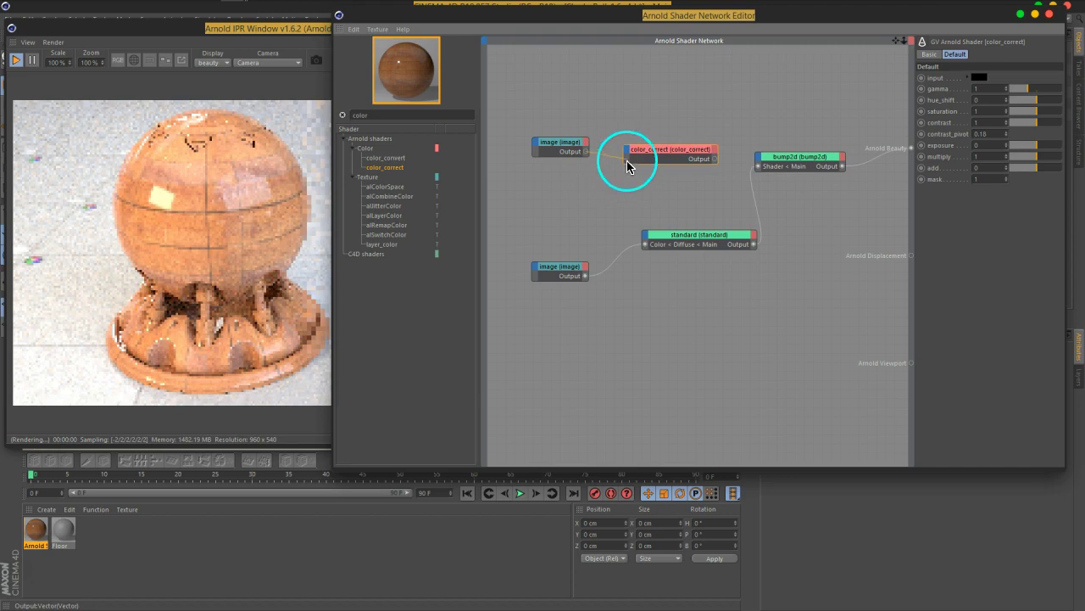
{"action": "left_click", "coordinate": [670, 166]}
{"action": "left_click_drag", "start_coordinate": [715, 159], "coordinate": [816, 170]}
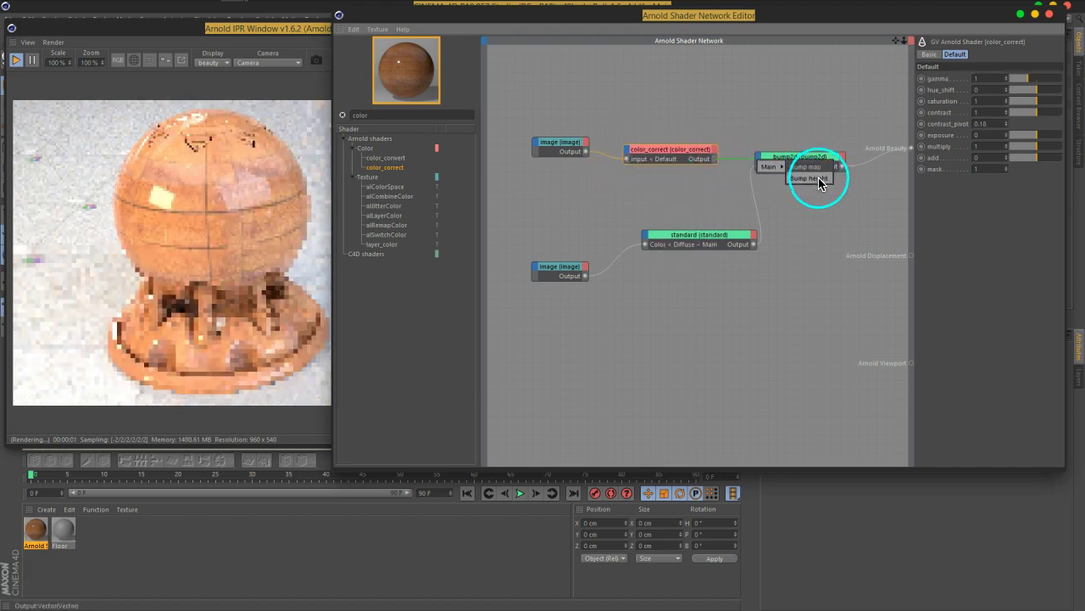
{"action": "left_click", "coordinate": [668, 153]}
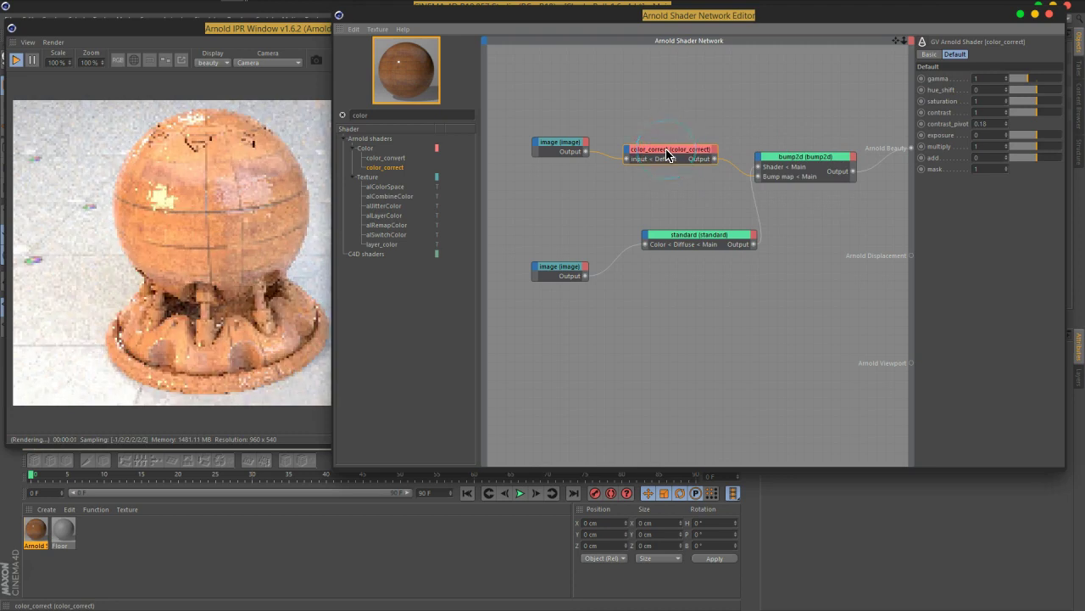
{"action": "left_click_drag", "start_coordinate": [1042, 101], "coordinate": [950, 109]}
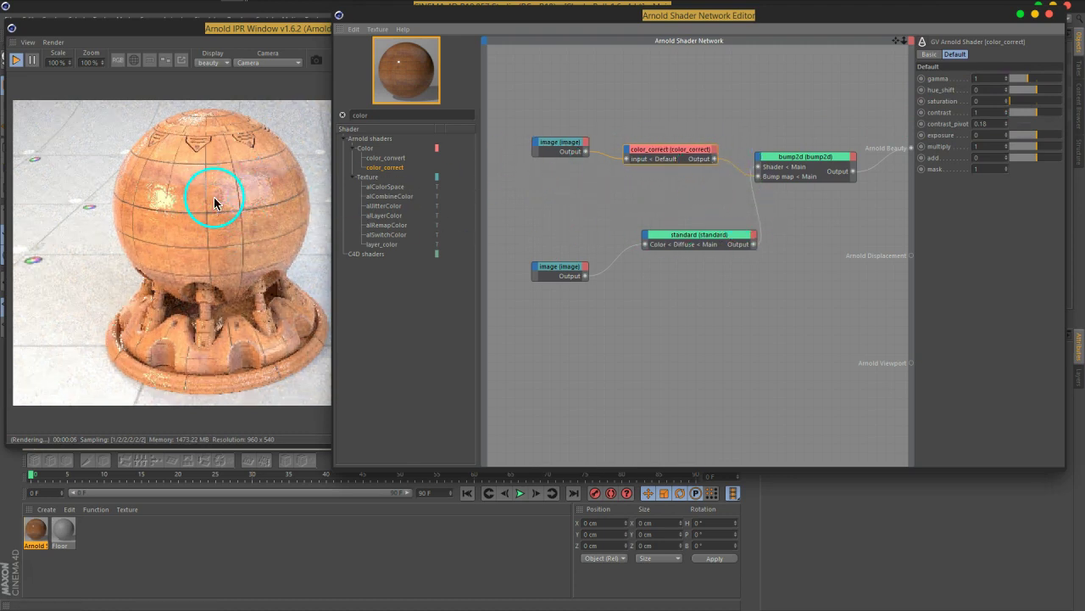
Wire color_correct's output into Arnold Beauty to preview the grey bump image in the IPR.
{"action": "mouse_move", "coordinate": [748, 203]}
{"action": "left_mouse_down"}
{"action": "mouse_move", "coordinate": [718, 159]}
{"action": "mouse_move", "coordinate": [912, 155]}
{"action": "left_mouse_up"}
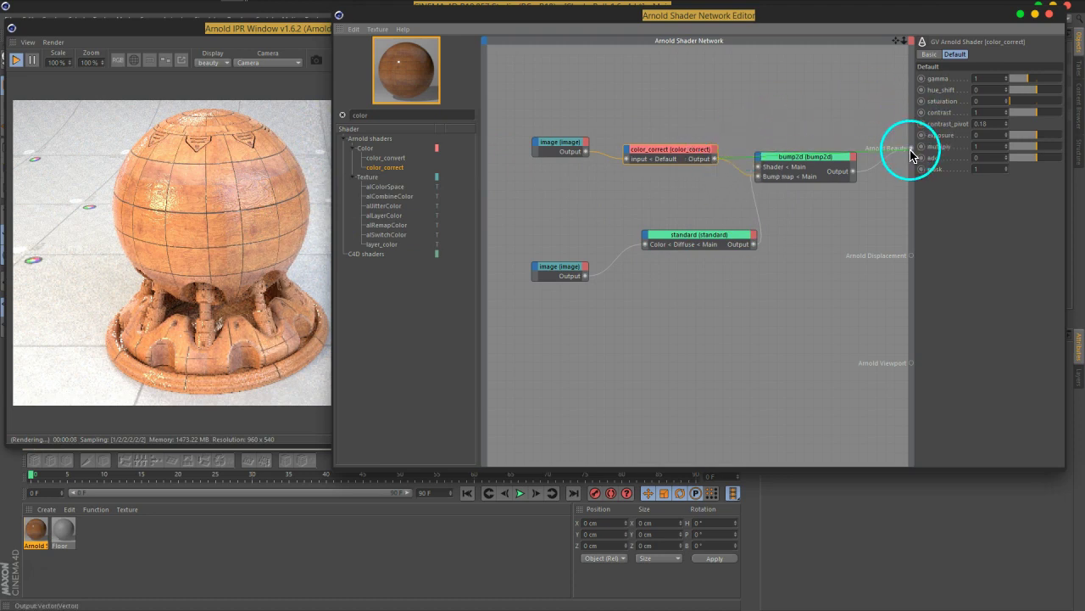
{"action": "left_click_drag", "start_coordinate": [667, 151], "coordinate": [686, 104]}
{"action": "left_click", "coordinate": [211, 211]}
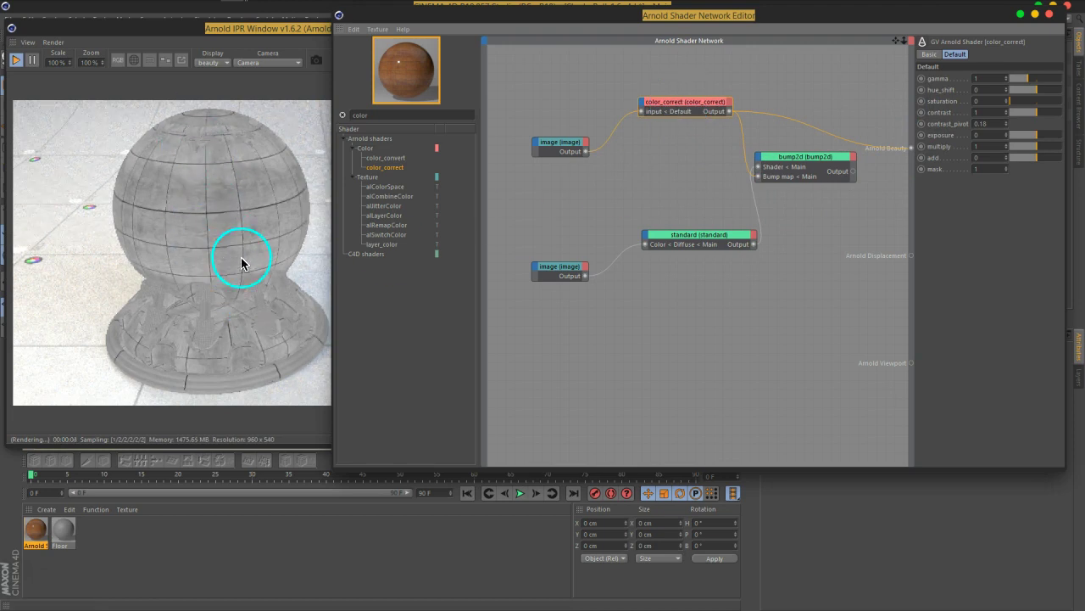
{"action": "left_click_drag", "start_coordinate": [243, 262], "coordinate": [230, 212]}
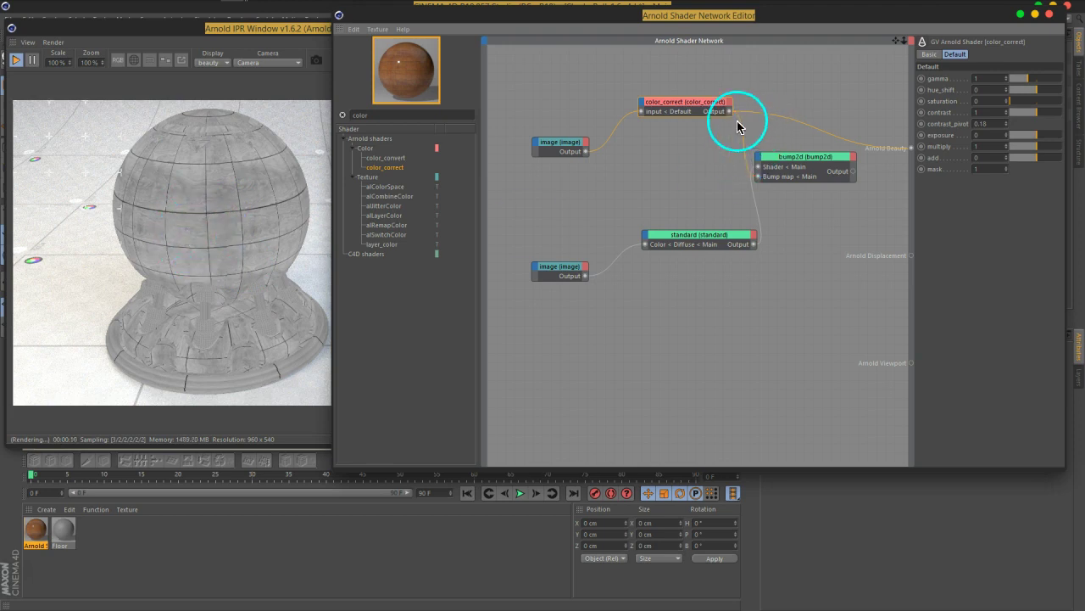
{"action": "left_click", "coordinate": [463, 115]}
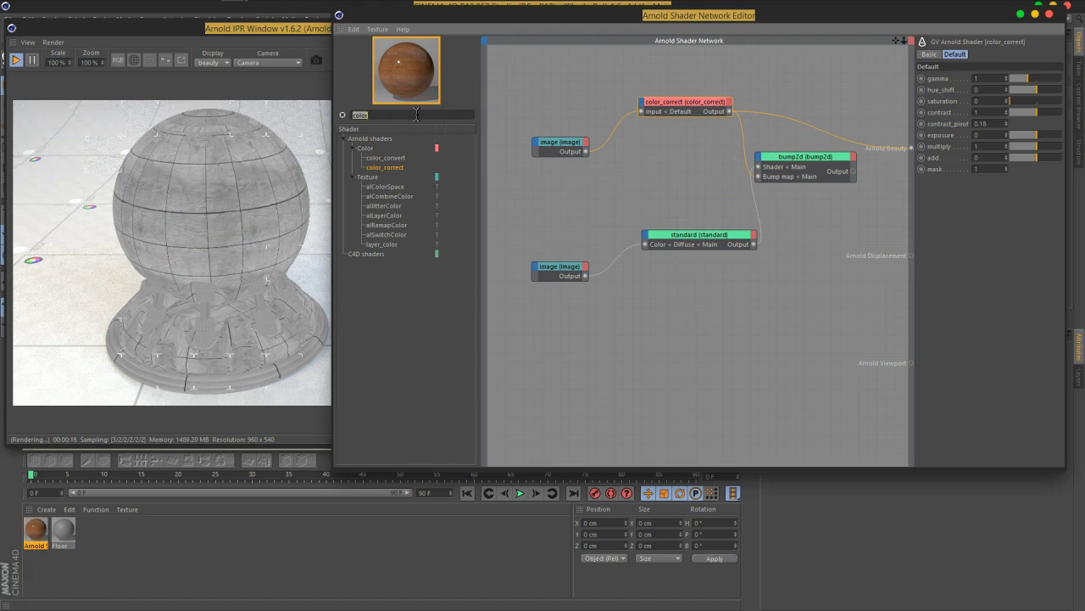
Insert a ramp_float node after color_correct from the 'ramp' shader search.
{"action": "type", "text": "ramp"}
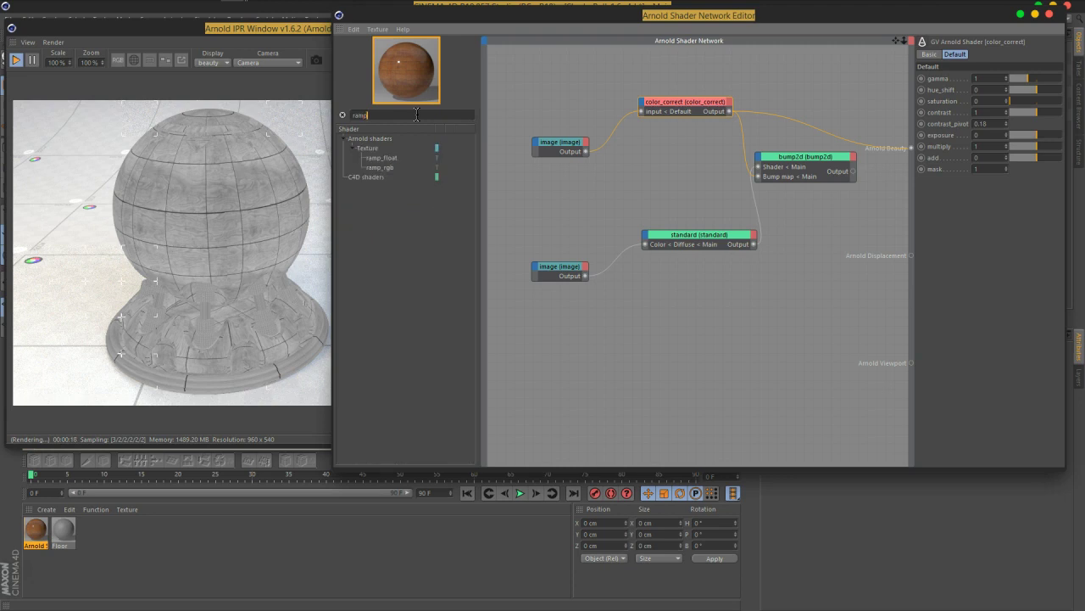
{"action": "left_click", "coordinate": [388, 162]}
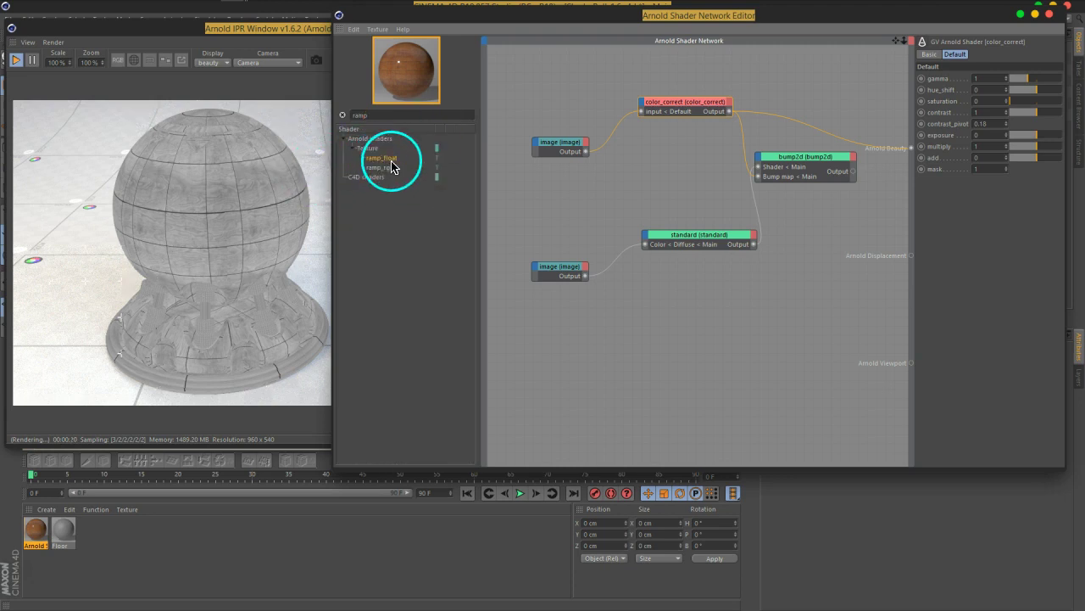
{"action": "mouse_move", "coordinate": [386, 166]}
{"action": "left_mouse_down"}
{"action": "mouse_move", "coordinate": [692, 109]}
{"action": "mouse_move", "coordinate": [669, 161]}
{"action": "left_mouse_up"}
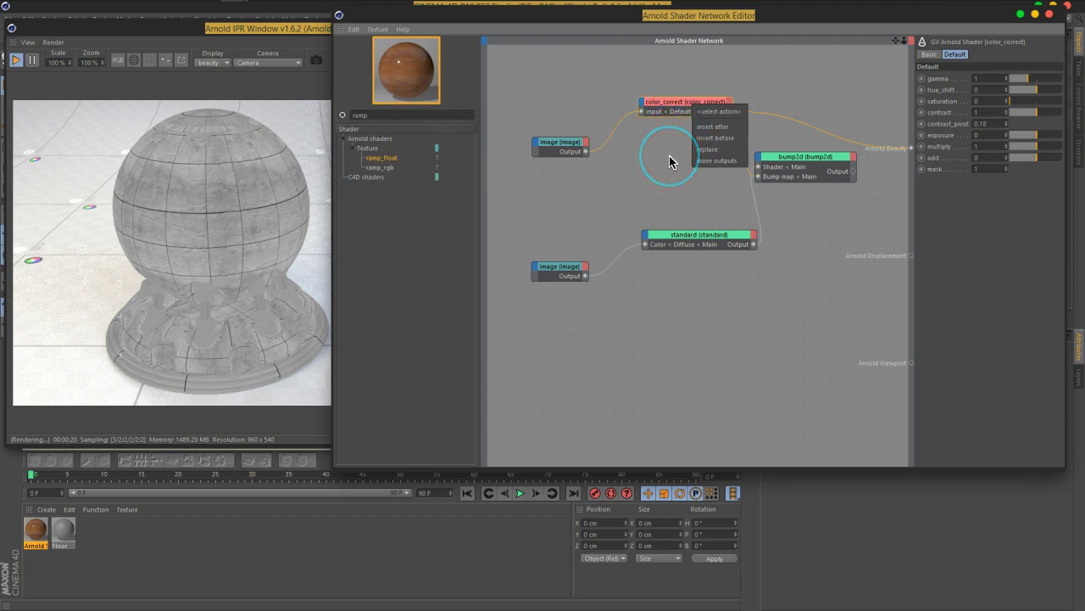
{"action": "mouse_move", "coordinate": [388, 162]}
{"action": "left_mouse_down"}
{"action": "mouse_move", "coordinate": [672, 104]}
{"action": "mouse_move", "coordinate": [726, 143]}
{"action": "mouse_move", "coordinate": [721, 159]}
{"action": "mouse_move", "coordinate": [713, 134]}
{"action": "mouse_move", "coordinate": [685, 115]}
{"action": "mouse_move", "coordinate": [91, 46]}
{"action": "left_mouse_up"}
{"action": "left_click_drag", "start_coordinate": [674, 117], "coordinate": [682, 109]}
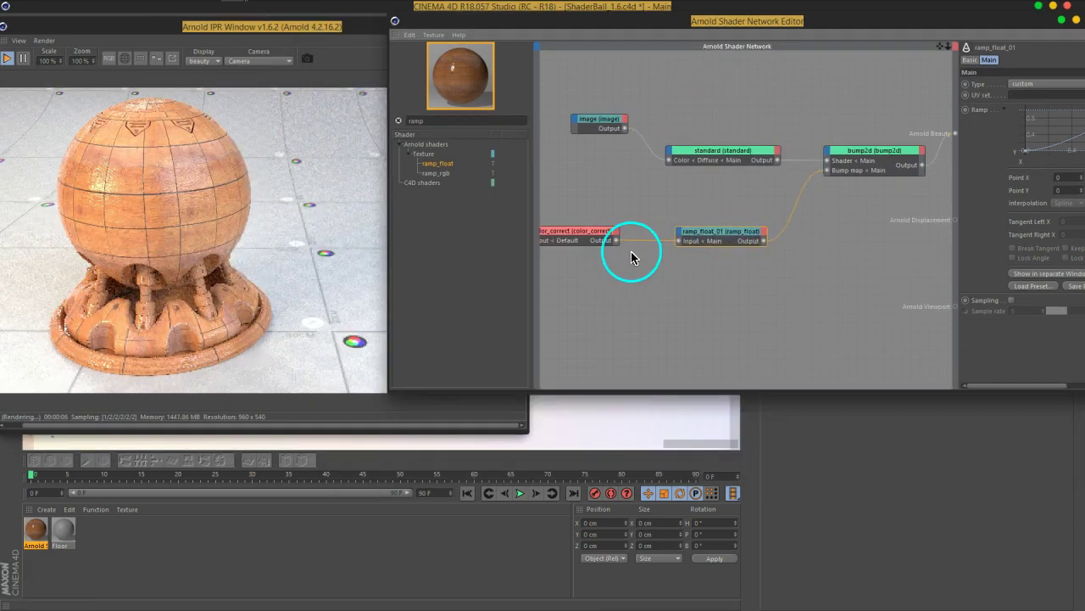
Tidy the layout of ramp_float_01, color_correct, and the image nodes in the graph.
{"action": "middle_click_drag", "start_coordinate": [632, 257], "coordinate": [659, 223]}
{"action": "left_click_drag", "start_coordinate": [732, 203], "coordinate": [791, 200]}
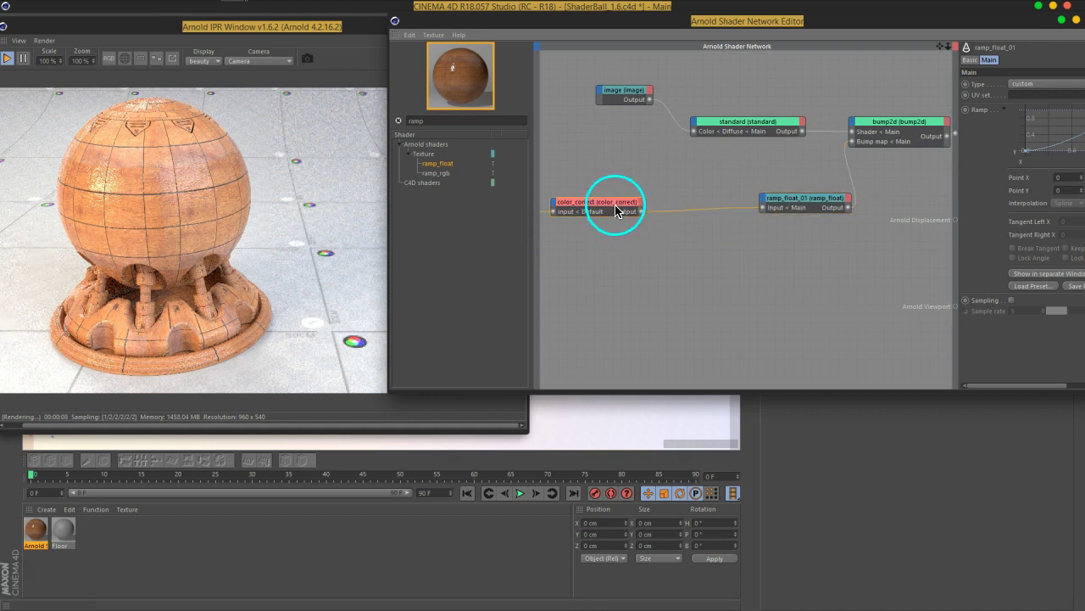
{"action": "left_click_drag", "start_coordinate": [615, 211], "coordinate": [713, 234]}
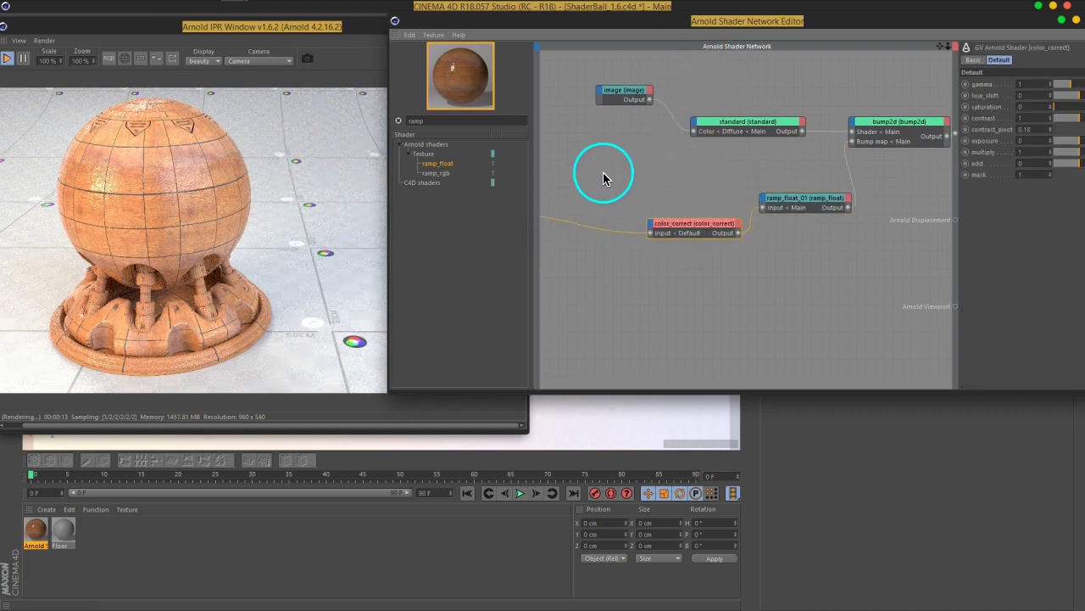
{"action": "middle_click_drag", "start_coordinate": [604, 177], "coordinate": [676, 175]}
{"action": "left_click_drag", "start_coordinate": [585, 217], "coordinate": [705, 241]}
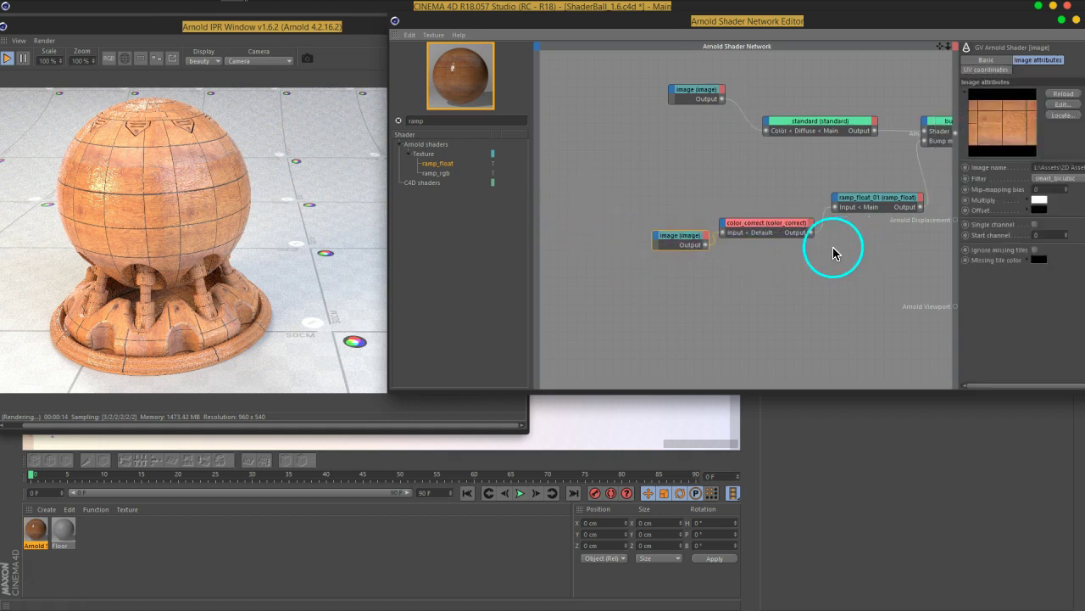
{"action": "middle_click_drag", "start_coordinate": [833, 253], "coordinate": [718, 254]}
{"action": "left_click_drag", "start_coordinate": [757, 211], "coordinate": [803, 191]}
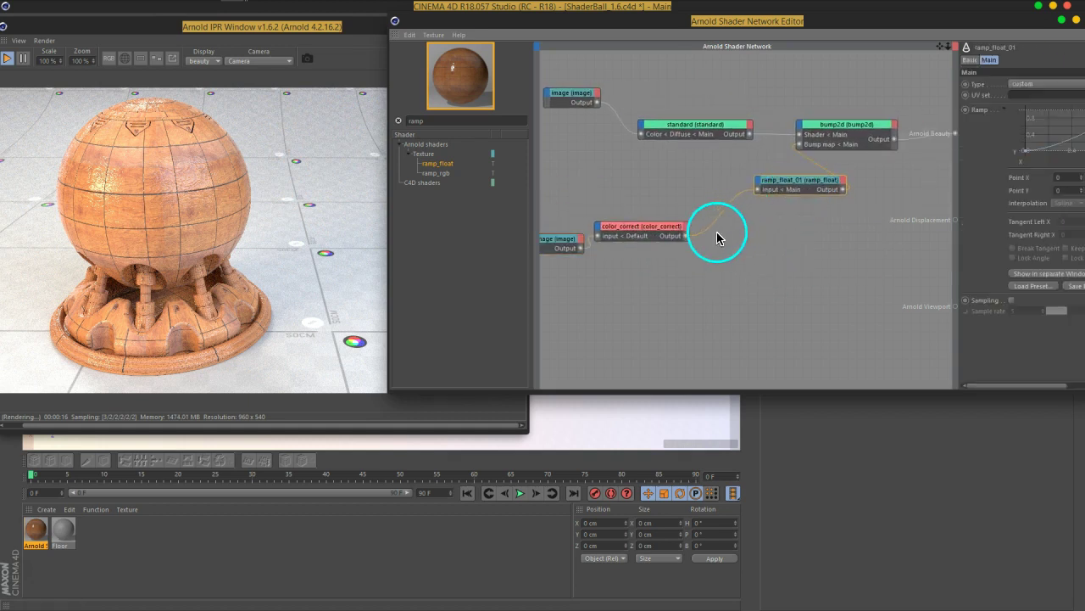
{"action": "left_click_drag", "start_coordinate": [654, 229], "coordinate": [713, 196]}
{"action": "left_click_drag", "start_coordinate": [557, 244], "coordinate": [586, 157]}
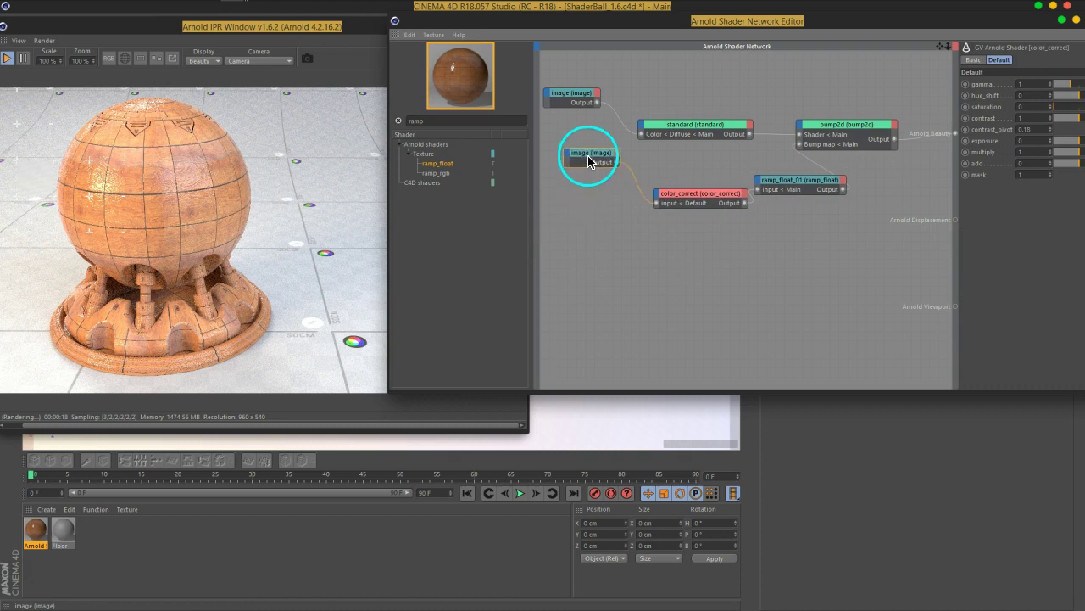
{"action": "middle_click_drag", "start_coordinate": [843, 206], "coordinate": [772, 223]}
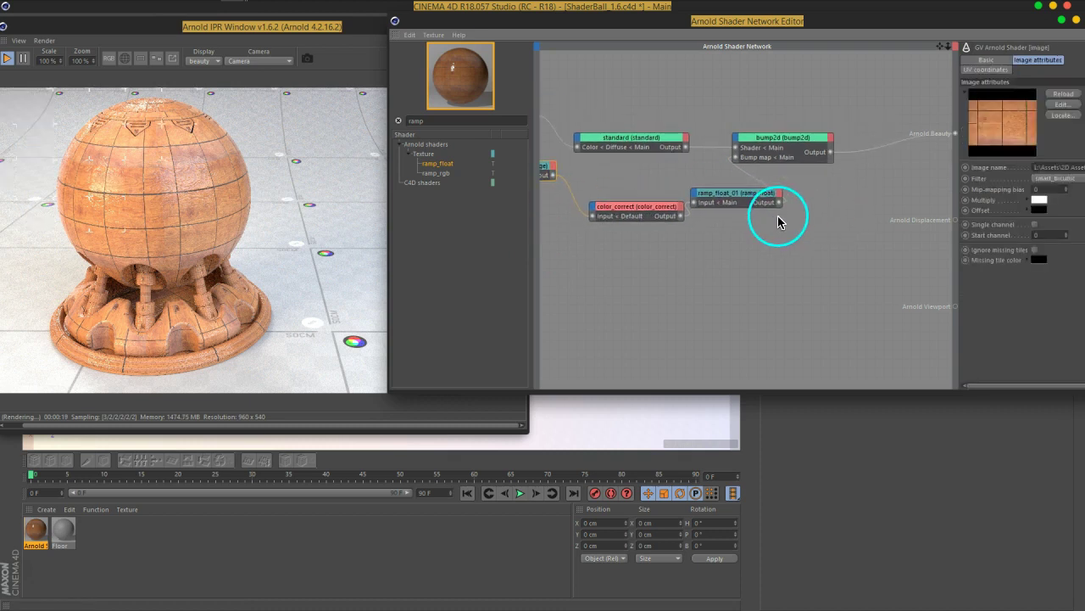
Wire ramp_float_01's output into Arnold Beauty and widen the shader network editor.
{"action": "left_click", "coordinate": [726, 198]}
{"action": "left_click_drag", "start_coordinate": [741, 206], "coordinate": [758, 228]}
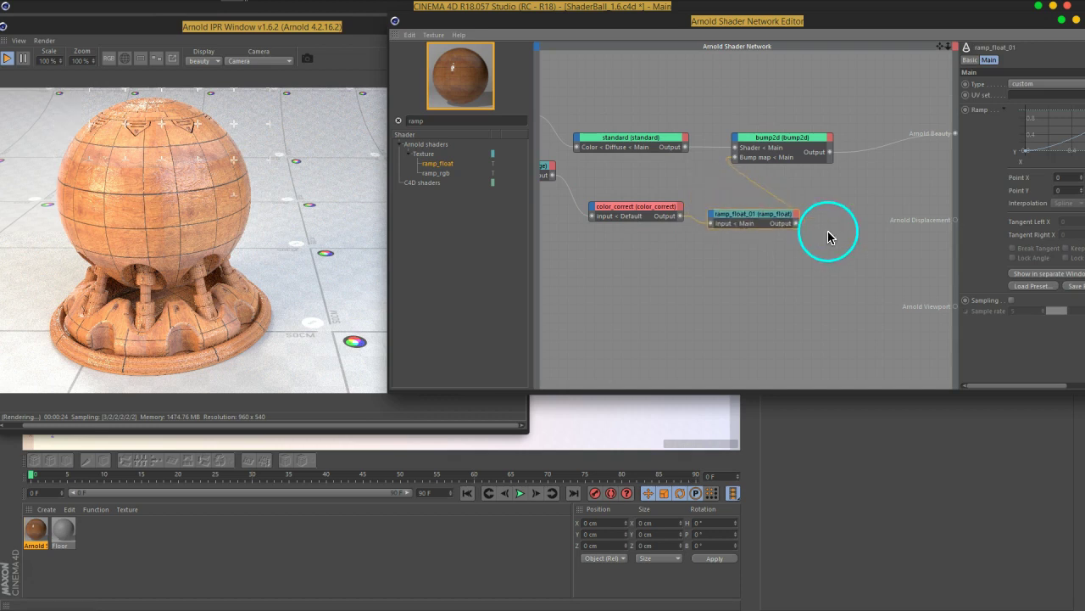
{"action": "left_click_drag", "start_coordinate": [796, 224], "coordinate": [949, 142]}
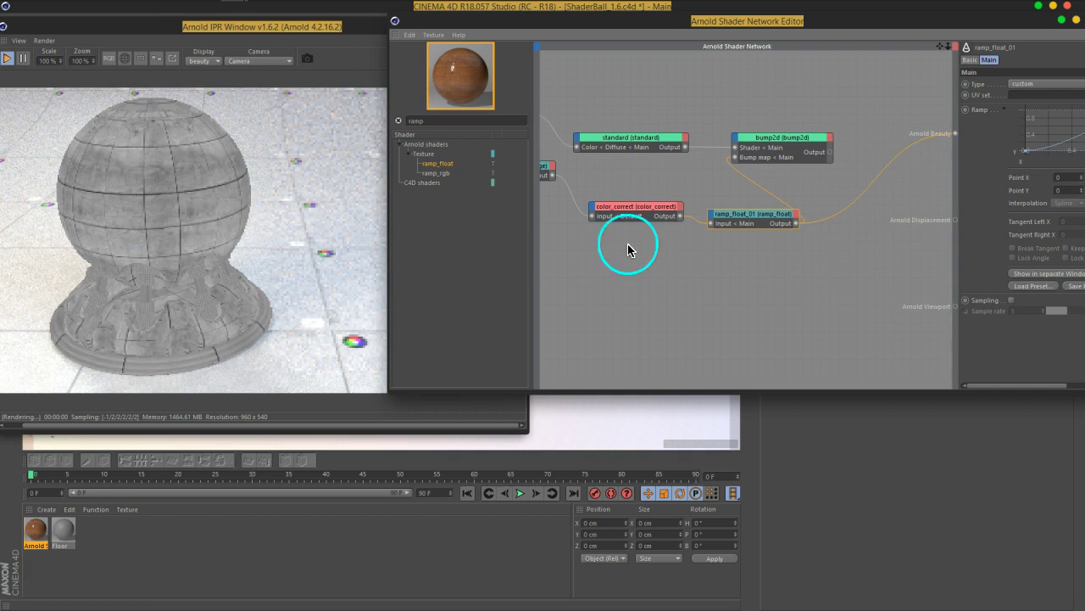
{"action": "left_click_drag", "start_coordinate": [826, 26], "coordinate": [642, 40]}
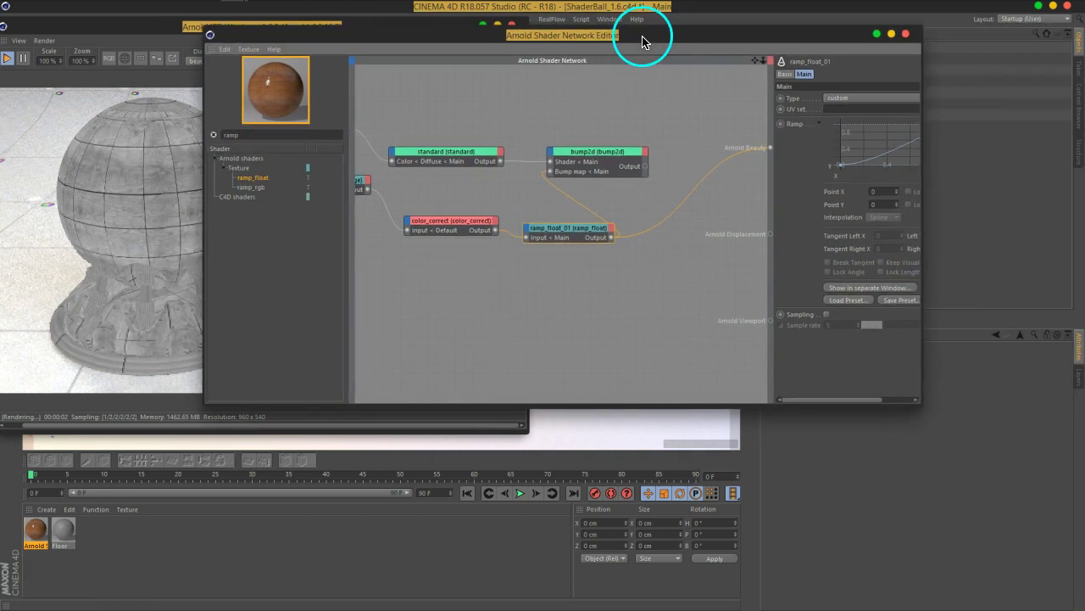
{"action": "left_click_drag", "start_coordinate": [924, 406], "coordinate": [1005, 406]}
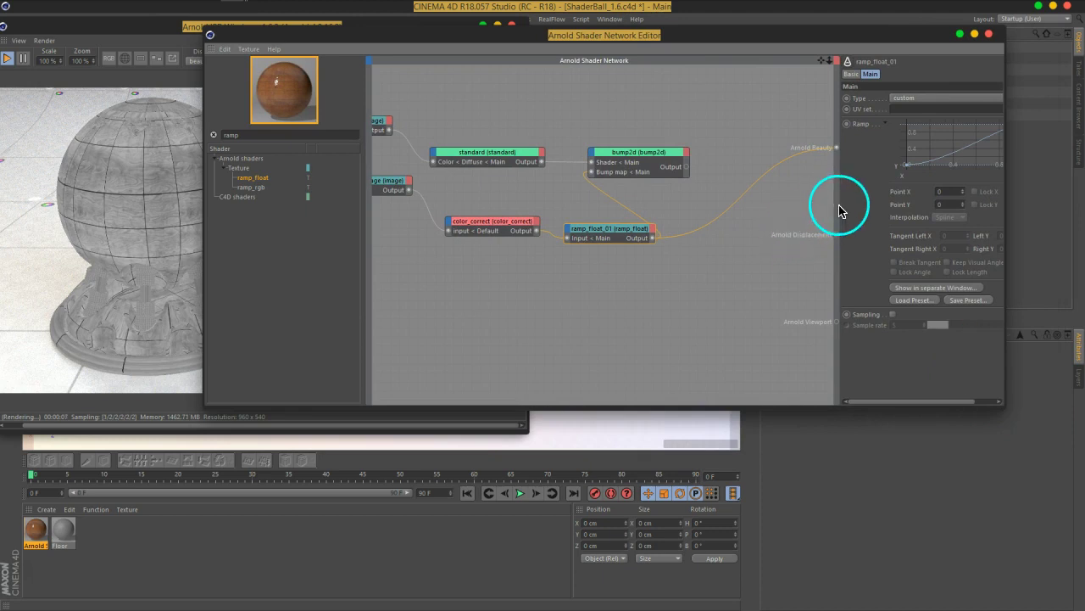
Widen the attributes panel and drag a ramp point to the top-right corner of the graph.
{"action": "left_click_drag", "start_coordinate": [839, 210], "coordinate": [731, 203]}
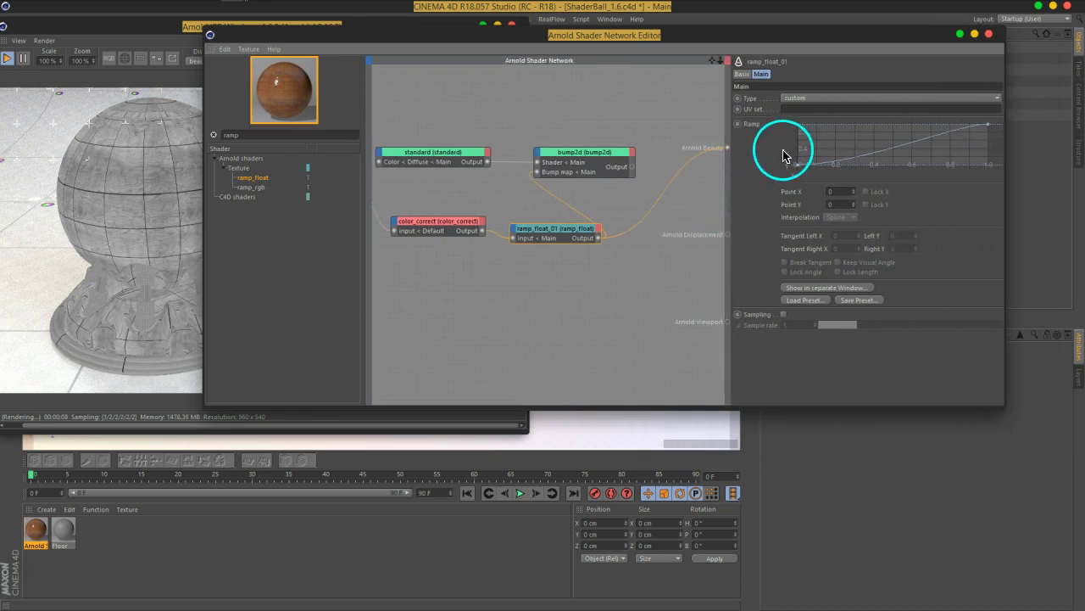
{"action": "left_click_drag", "start_coordinate": [610, 34], "coordinate": [630, 39]}
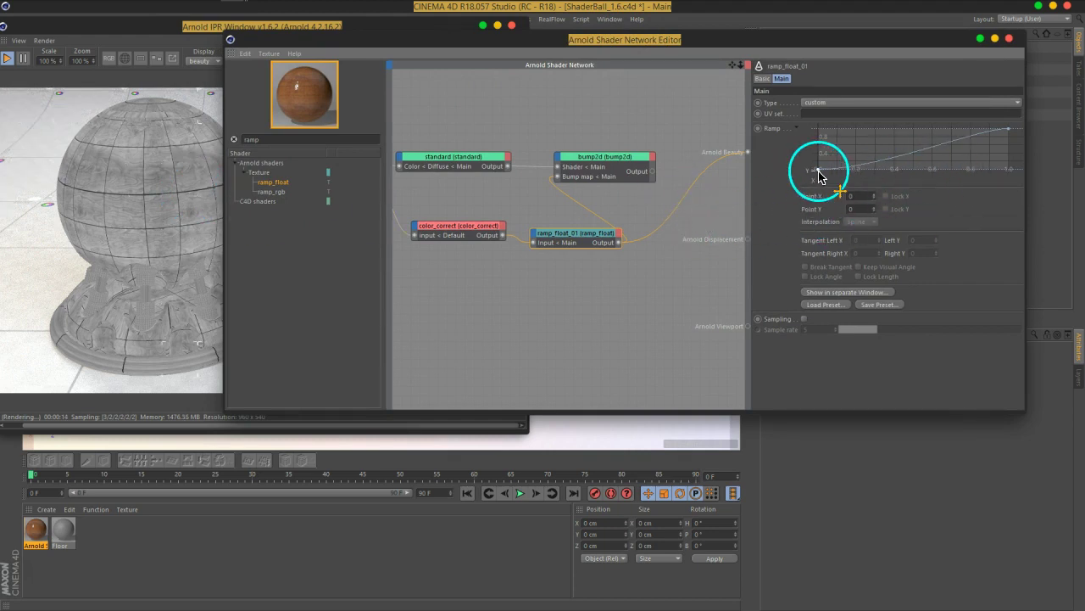
{"action": "left_click_drag", "start_coordinate": [819, 176], "coordinate": [817, 158]}
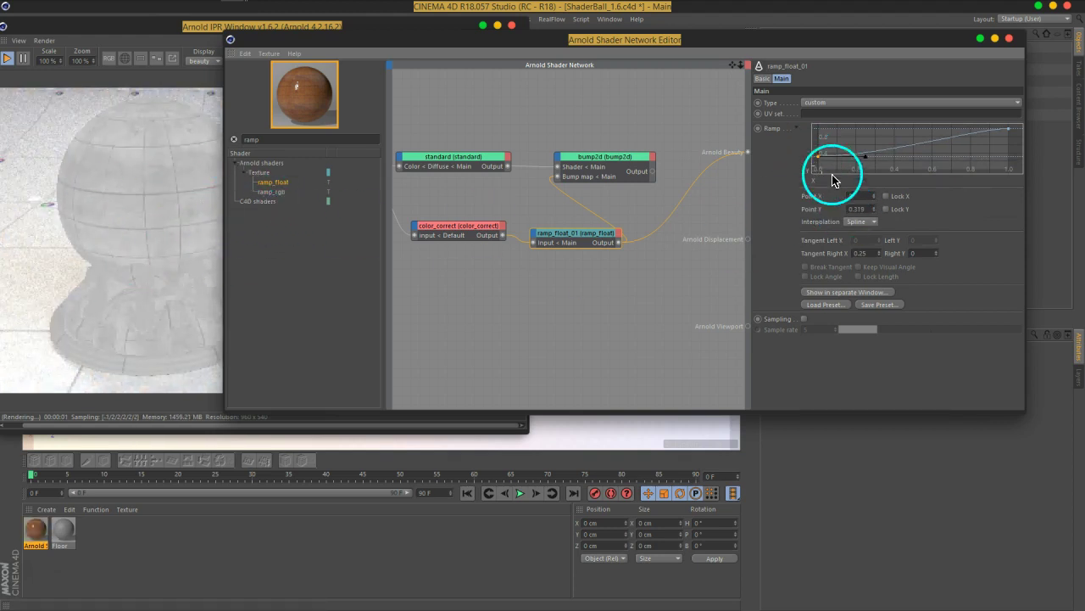
{"action": "left_click_drag", "start_coordinate": [819, 159], "coordinate": [818, 173]}
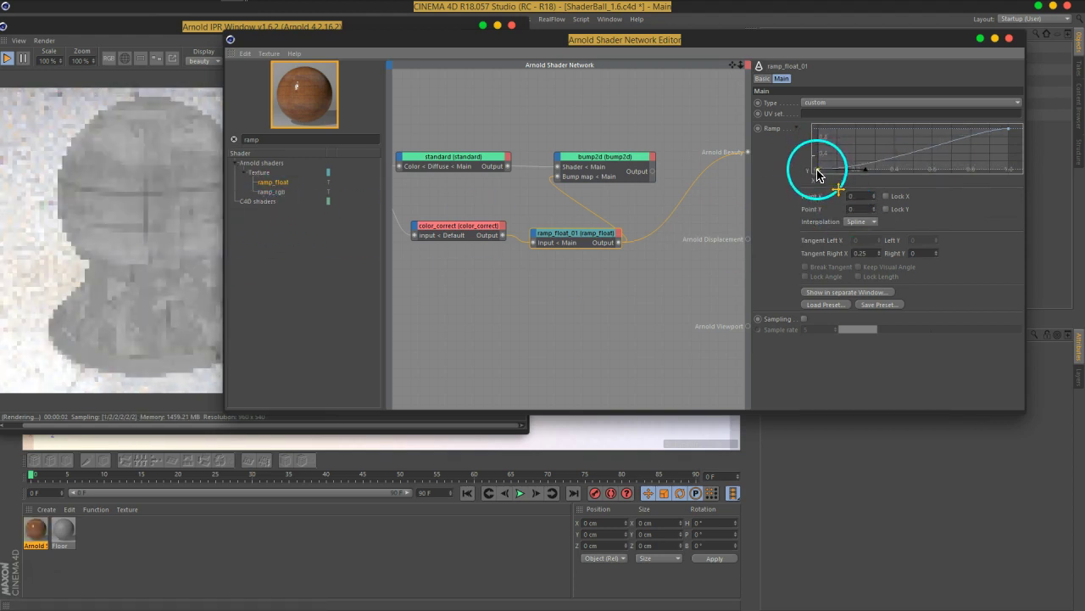
{"action": "left_click_drag", "start_coordinate": [866, 174], "coordinate": [1008, 142]}
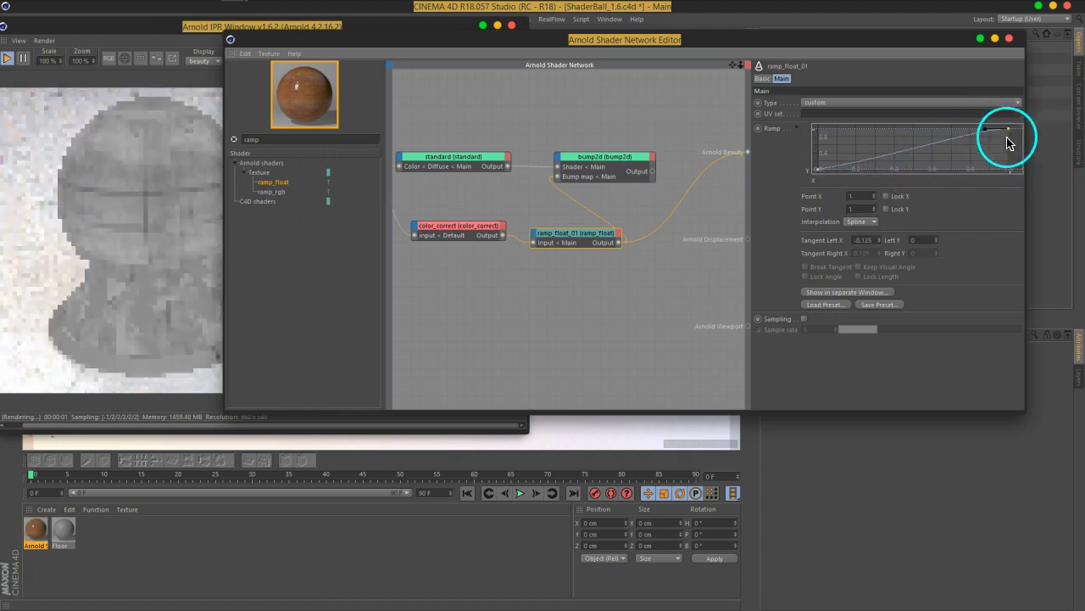
{"action": "left_click_drag", "start_coordinate": [984, 129], "coordinate": [972, 166]}
Pull out the end points' tangent handles to reshape the ramp_float curve.
{"action": "left_click", "coordinate": [819, 170]}
{"action": "mouse_move", "coordinate": [823, 169]}
{"action": "left_mouse_down"}
{"action": "mouse_move", "coordinate": [879, 170]}
{"action": "mouse_move", "coordinate": [873, 150]}
{"action": "mouse_move", "coordinate": [890, 168]}
{"action": "left_mouse_up"}
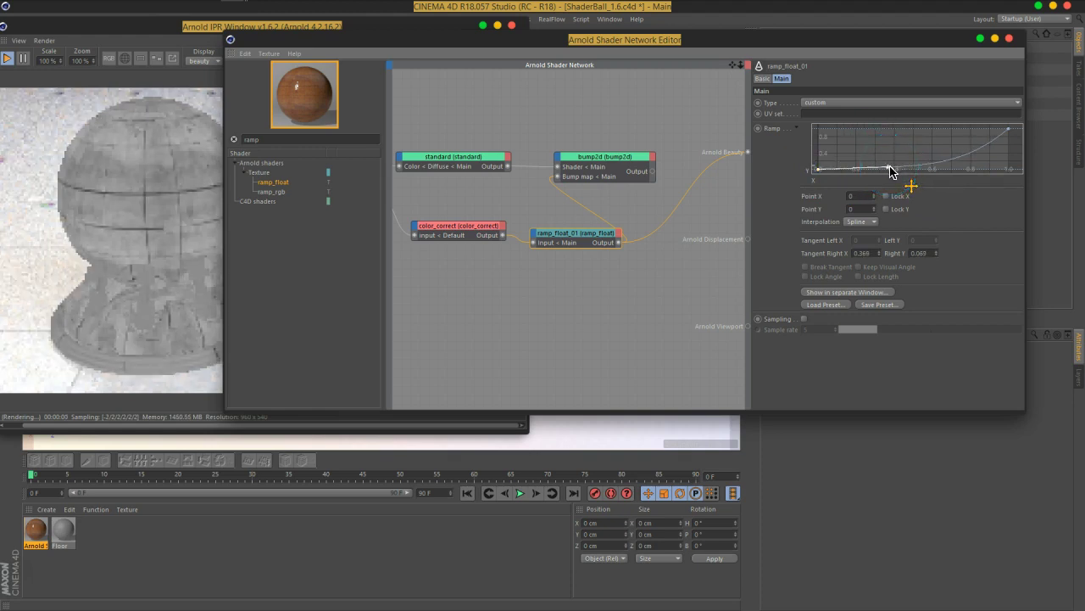
{"action": "left_click", "coordinate": [1007, 129]}
{"action": "left_click_drag", "start_coordinate": [971, 170], "coordinate": [931, 140]}
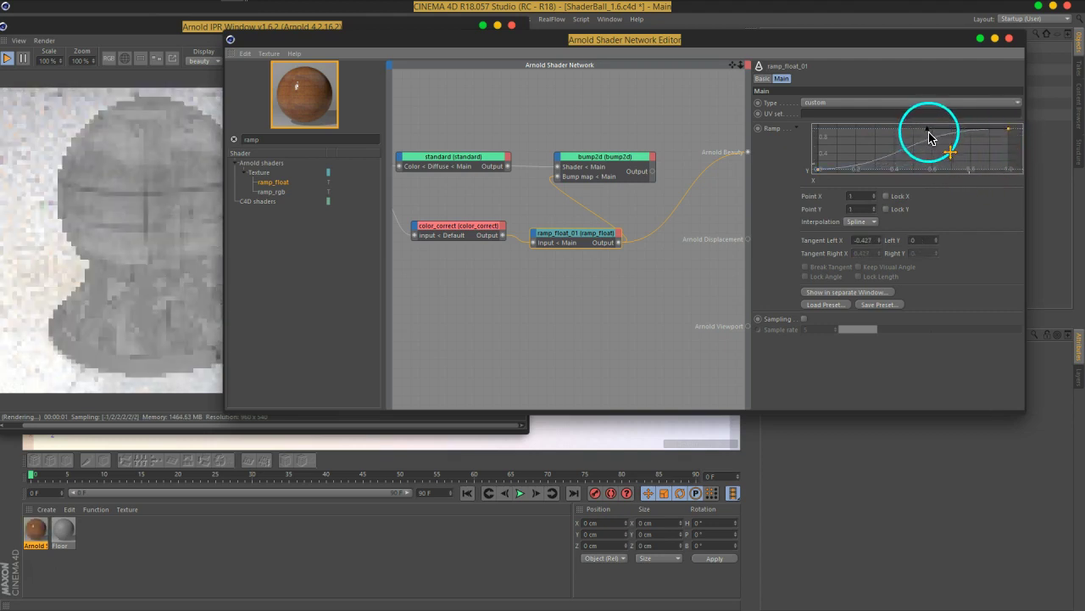
{"action": "left_click", "coordinate": [819, 174]}
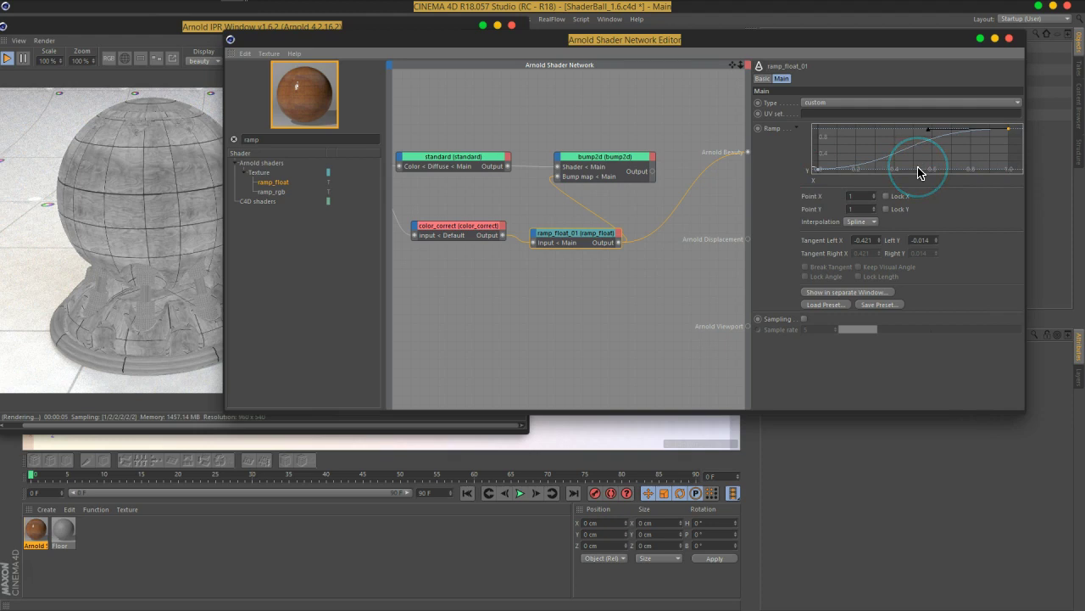
{"action": "right_click", "coordinate": [871, 158]}
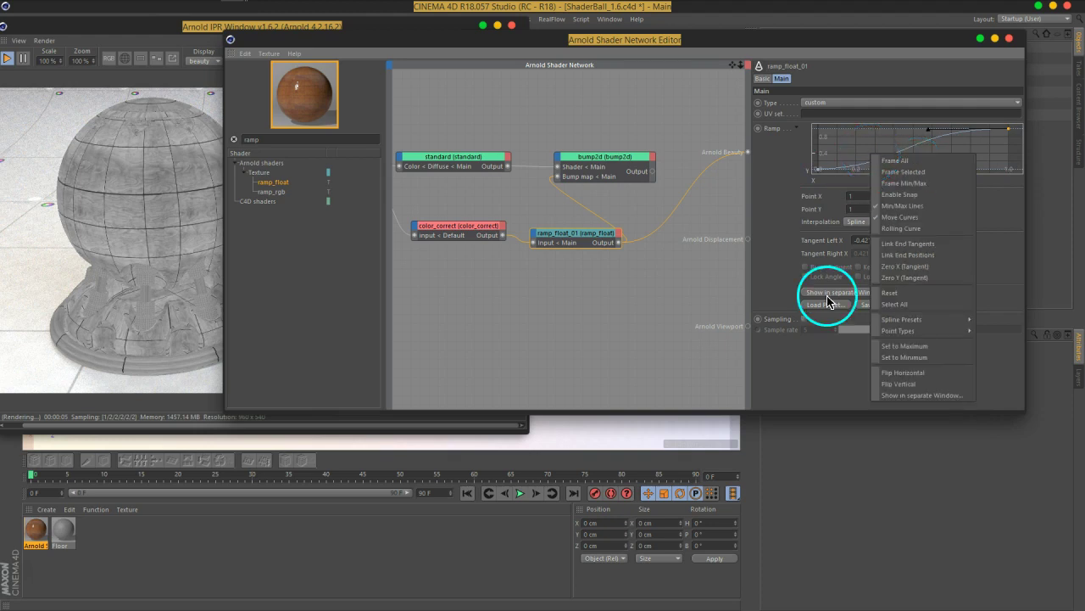
{"action": "left_click", "coordinate": [782, 276]}
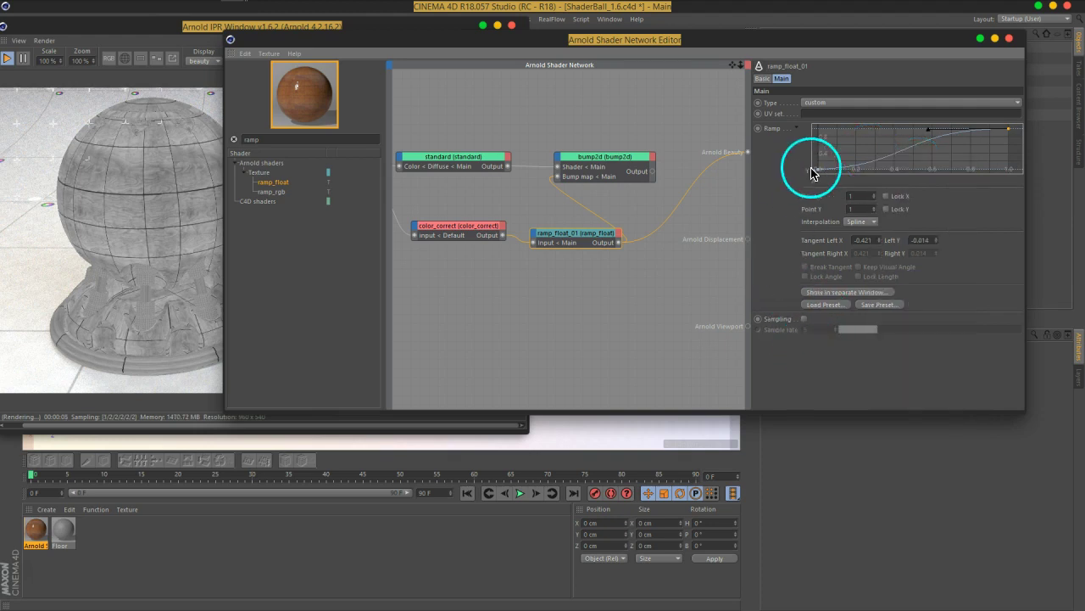
Raise the ramp's left point to Point Y 1 and drop the right end near zero.
{"action": "left_click_drag", "start_coordinate": [817, 169], "coordinate": [810, 138]}
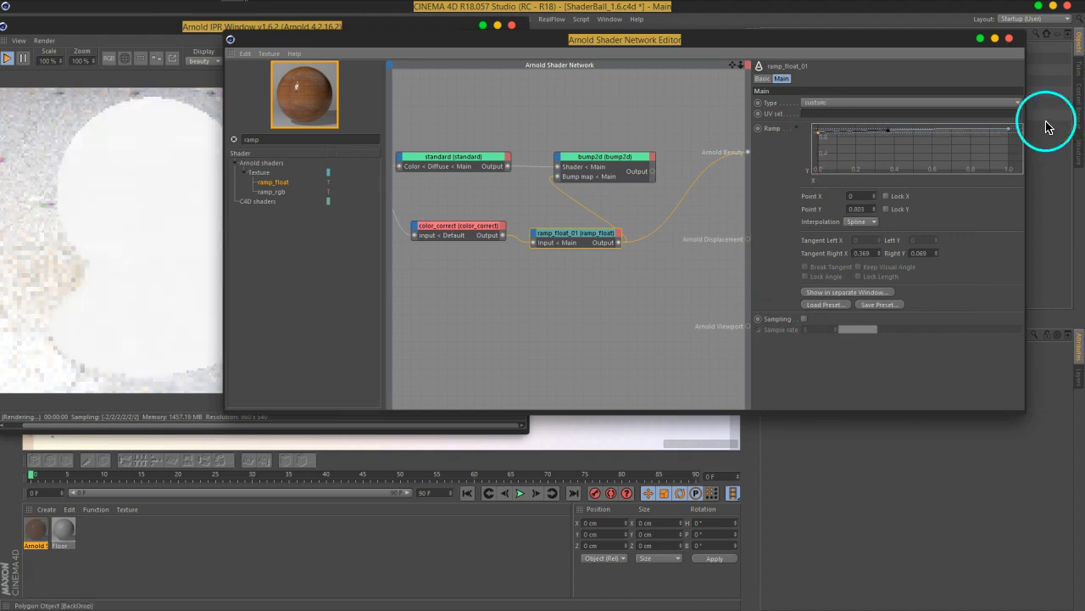
{"action": "left_click_drag", "start_coordinate": [1006, 128], "coordinate": [1012, 175]}
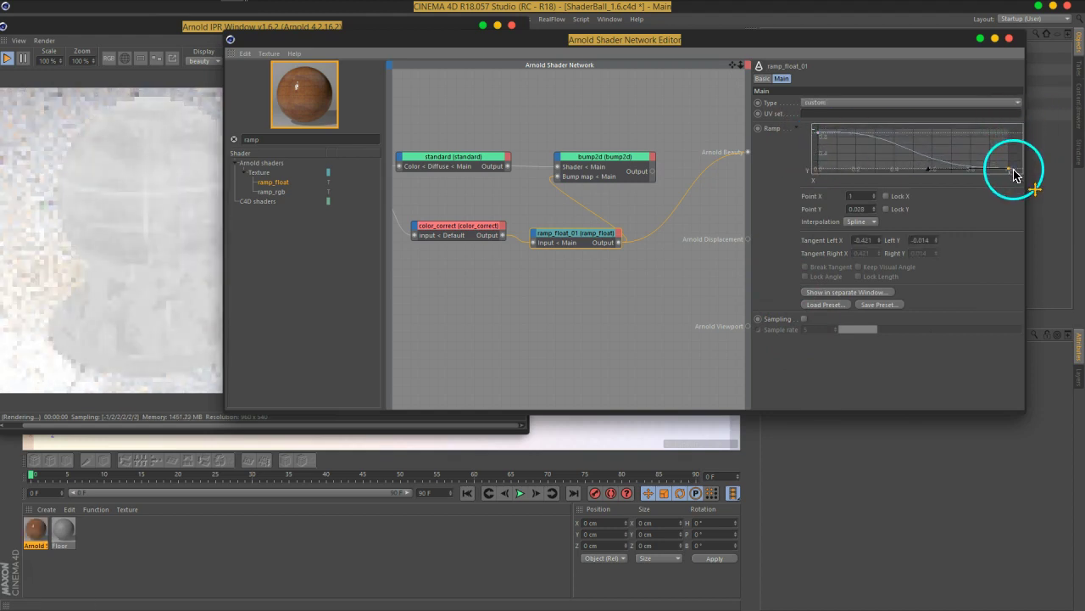
{"action": "left_click_drag", "start_coordinate": [819, 138], "coordinate": [818, 134]}
{"action": "double_click", "coordinate": [863, 209]}
{"action": "type", "text": "1"}
{"action": "key", "text": "Return"}
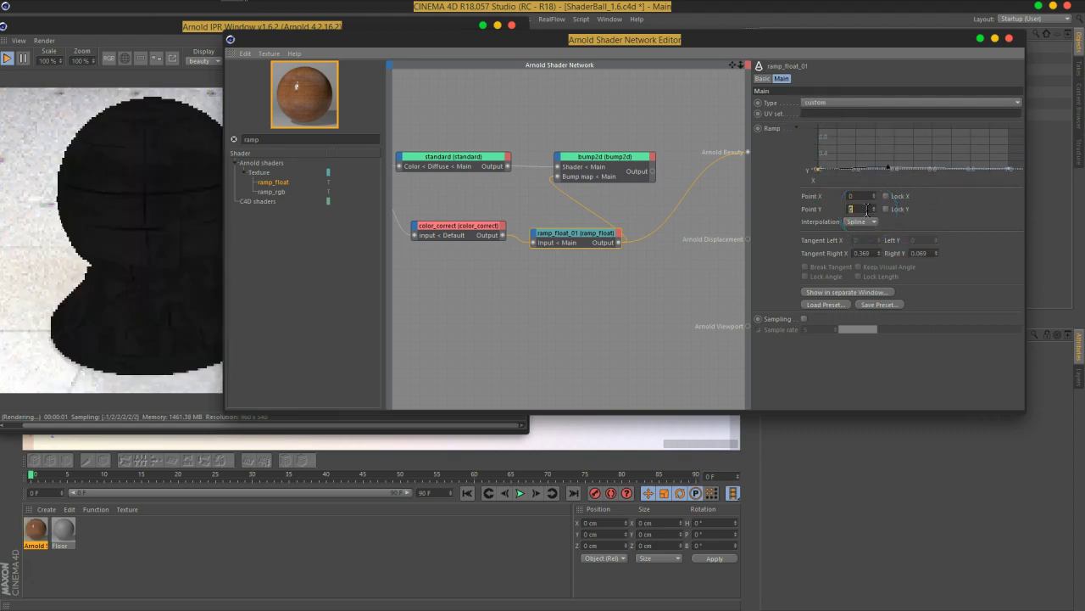
{"action": "left_click_drag", "start_coordinate": [1009, 170], "coordinate": [1010, 174]}
{"action": "double_click", "coordinate": [867, 209]}
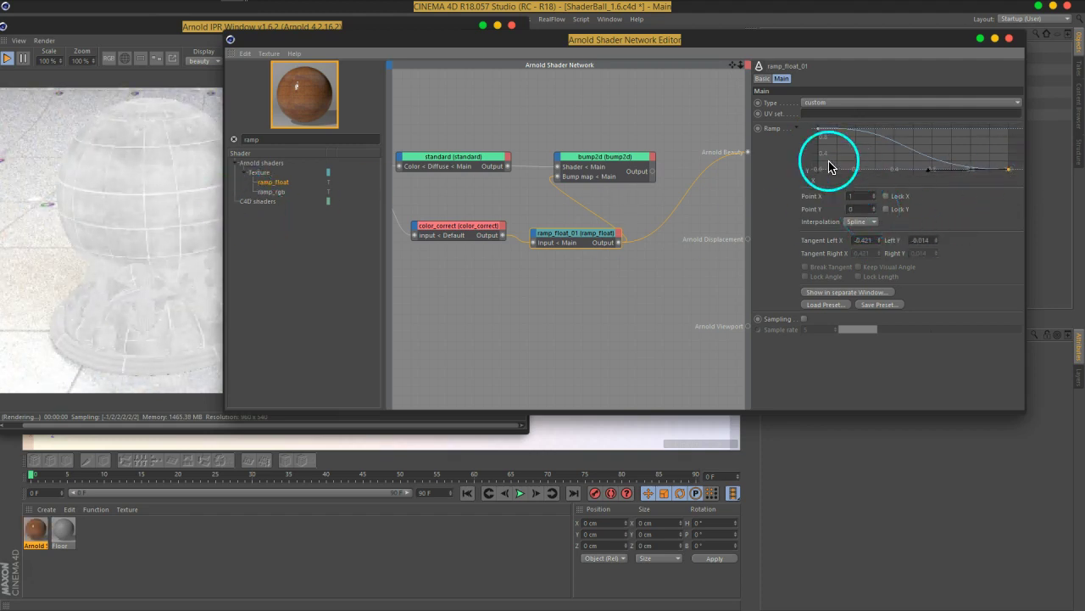
Adjust both end tangents, then set the left point's Y to 0 and edit the right point's Y.
{"action": "left_click", "coordinate": [819, 130]}
{"action": "left_click_drag", "start_coordinate": [892, 126], "coordinate": [884, 141]}
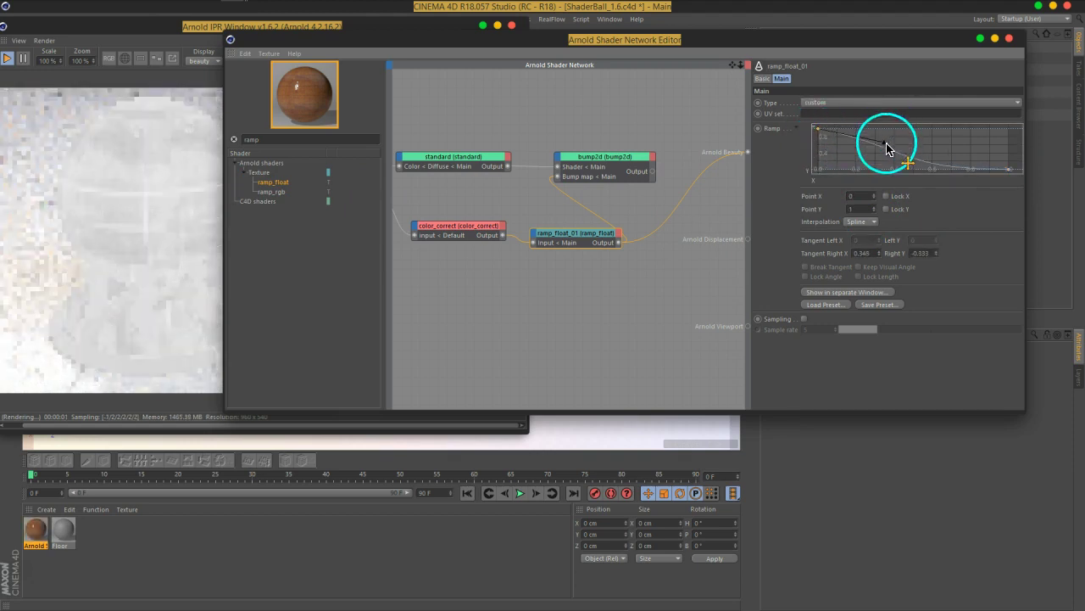
{"action": "left_click", "coordinate": [1009, 172]}
{"action": "left_click_drag", "start_coordinate": [928, 170], "coordinate": [929, 159]}
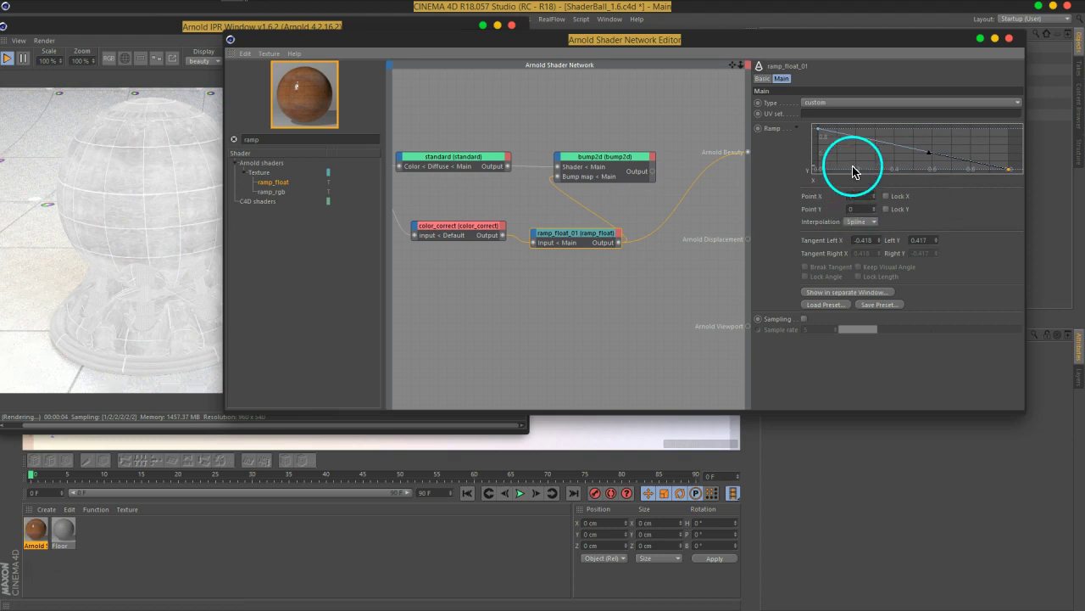
{"action": "left_click", "coordinate": [826, 149]}
{"action": "left_click", "coordinate": [863, 206]}
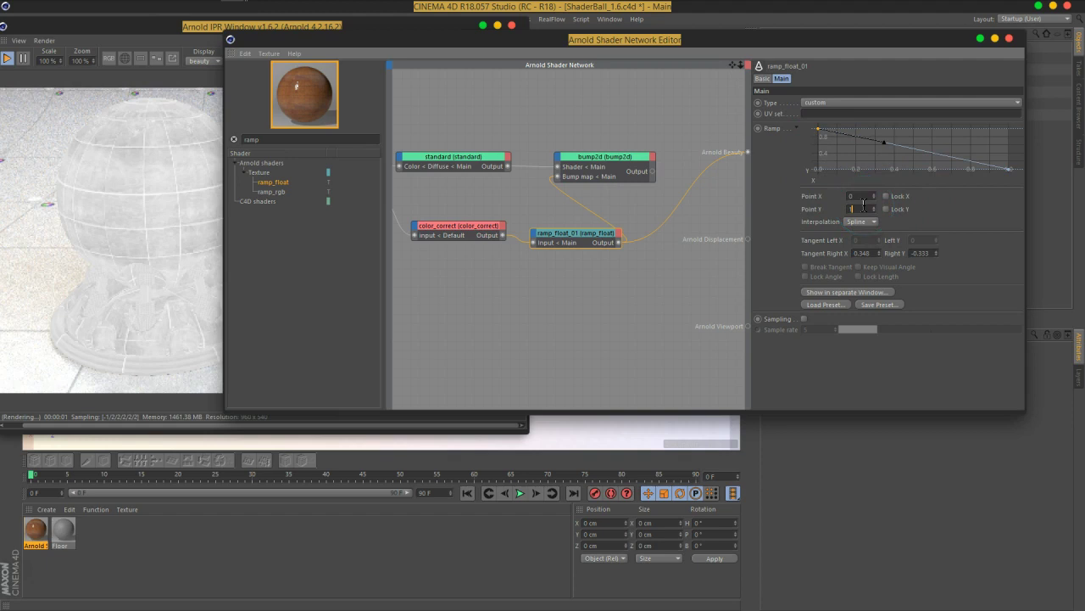
{"action": "key", "text": "Return"}
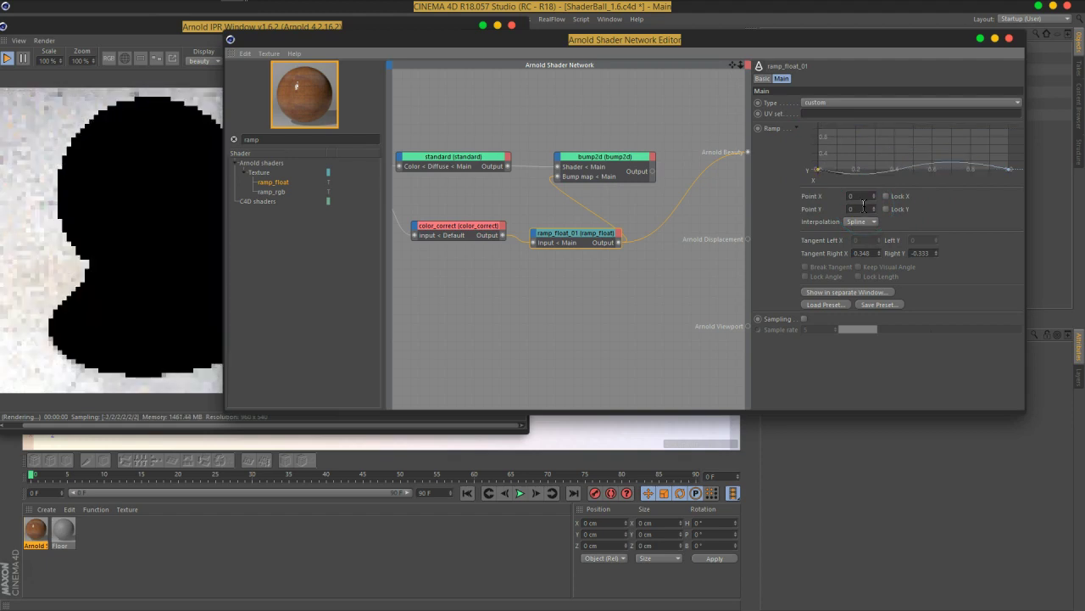
{"action": "left_click", "coordinate": [1011, 166]}
{"action": "left_click", "coordinate": [867, 206]}
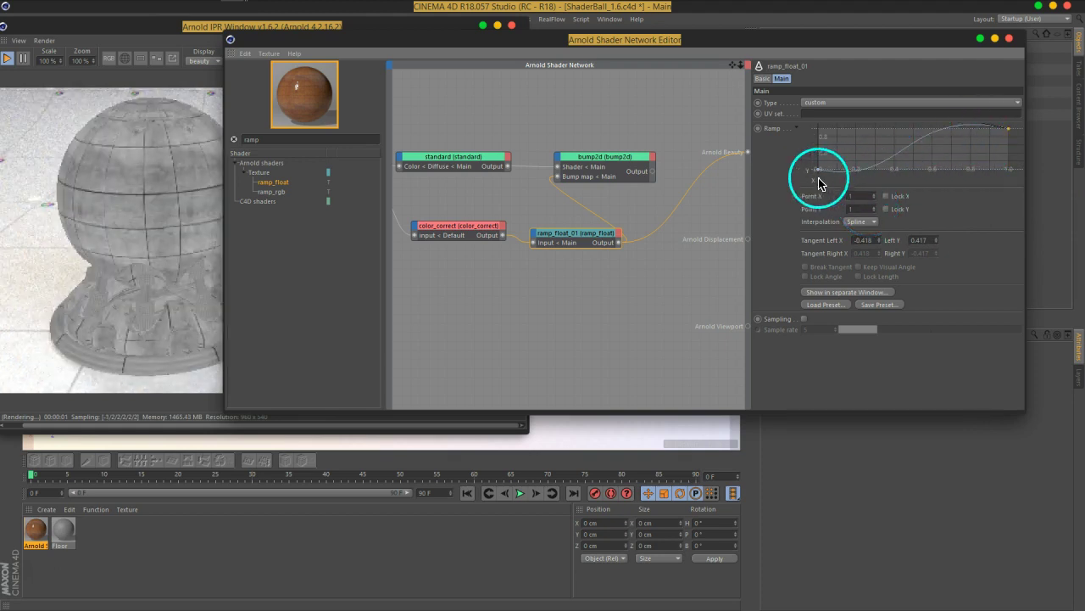
Reset the ramp to a straight line, make the first knot Spline, and flatten both end tangents.
{"action": "right_click", "coordinate": [924, 151]}
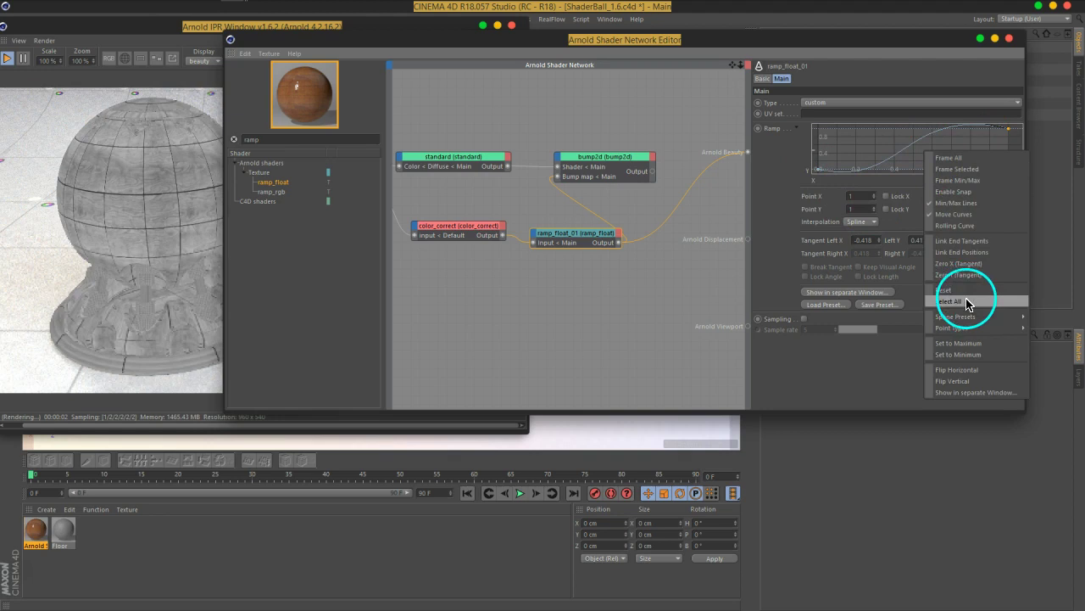
{"action": "left_click", "coordinate": [946, 289]}
{"action": "left_click", "coordinate": [817, 169]}
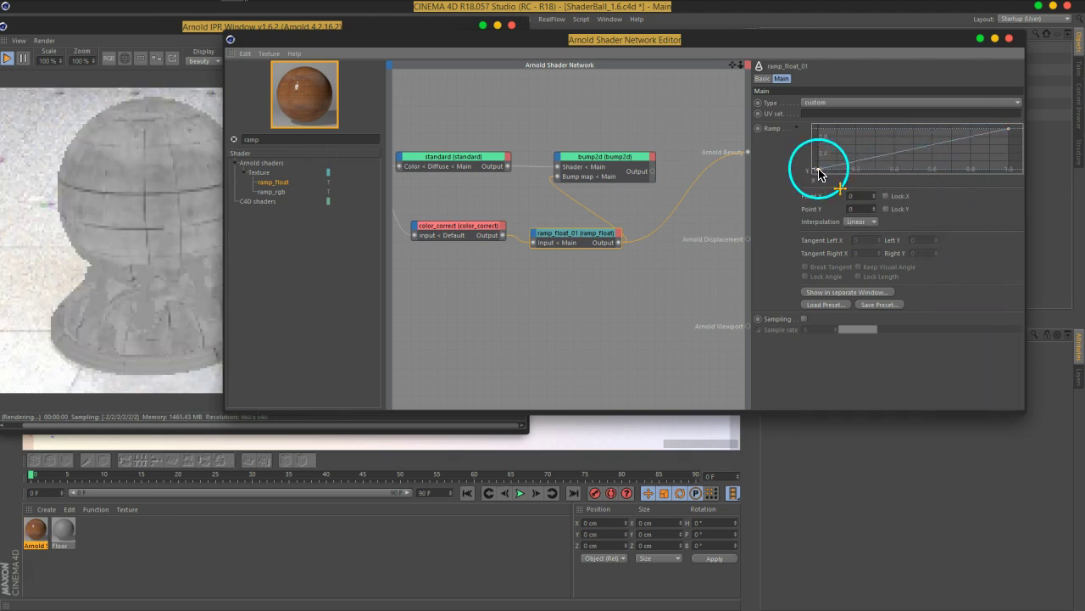
{"action": "right_click", "coordinate": [819, 175]}
{"action": "left_click", "coordinate": [819, 174]}
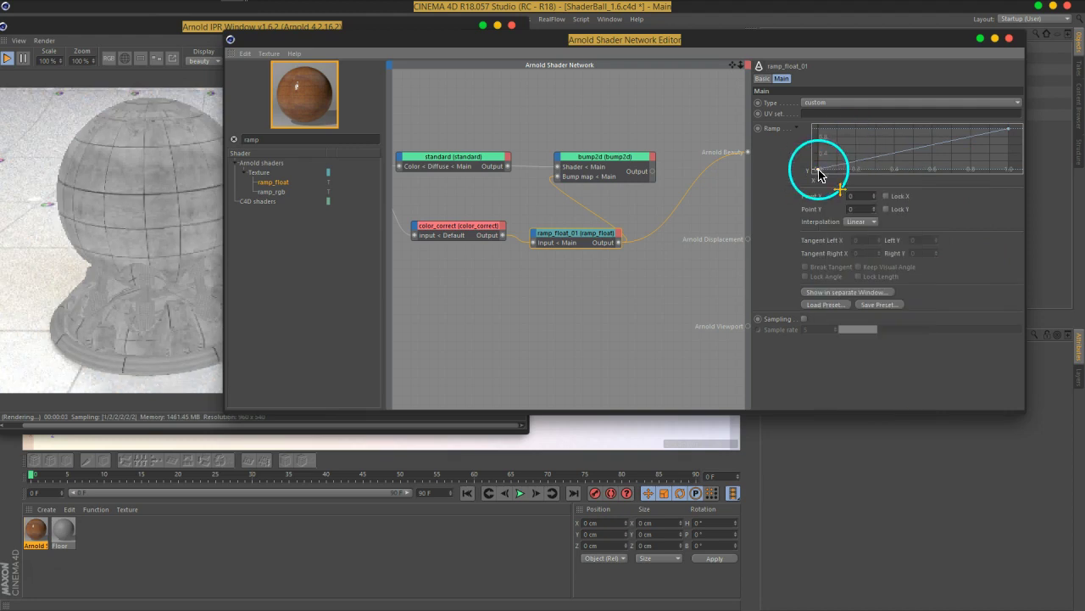
{"action": "left_click", "coordinate": [870, 233]}
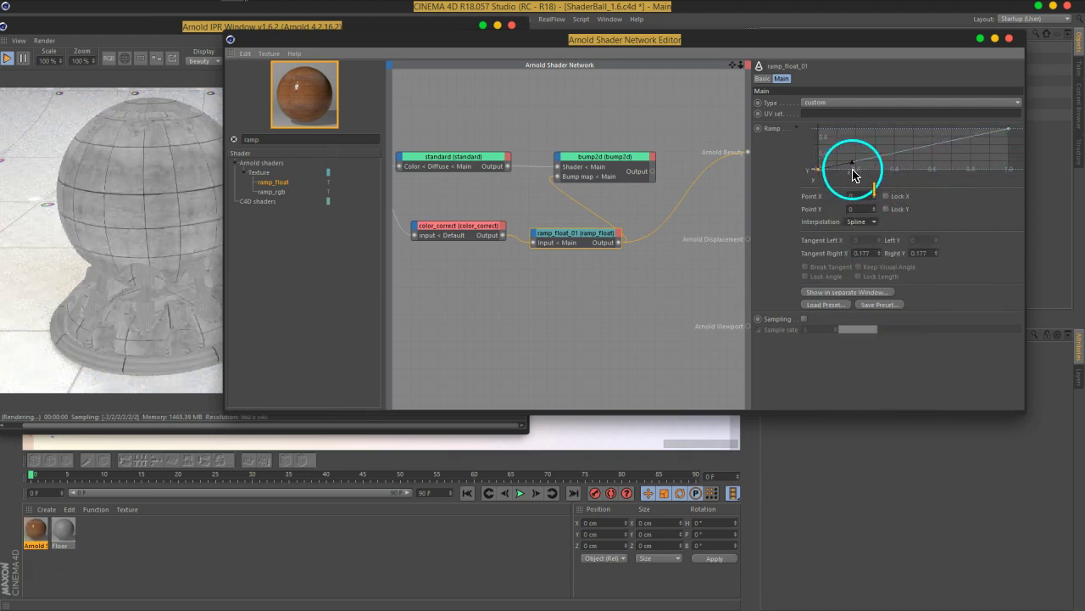
{"action": "mouse_move", "coordinate": [854, 168]}
{"action": "left_mouse_down"}
{"action": "mouse_move", "coordinate": [868, 136]}
{"action": "mouse_move", "coordinate": [887, 168]}
{"action": "left_mouse_up"}
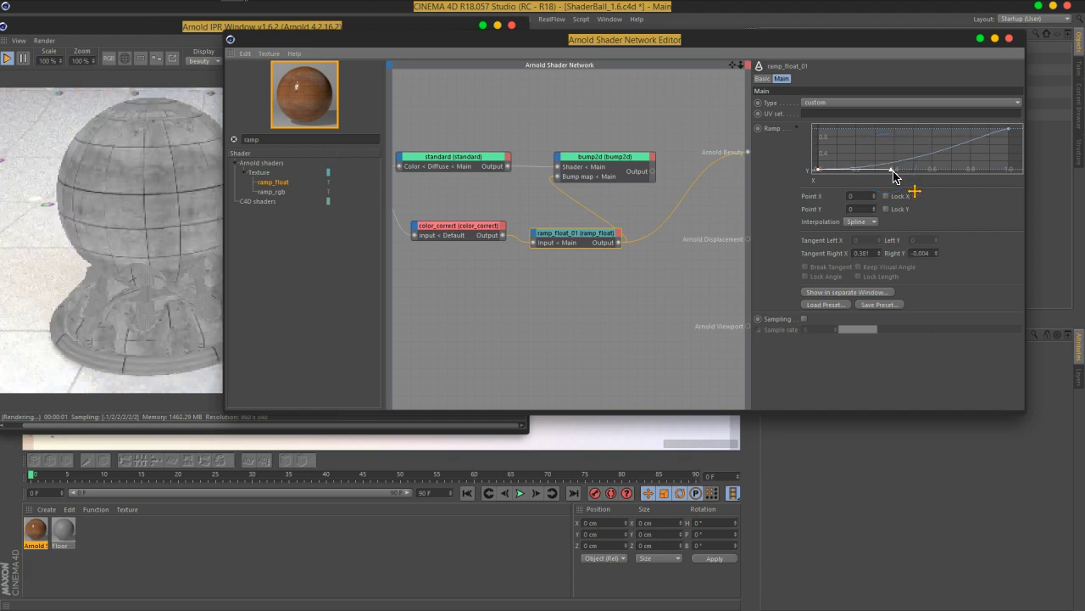
{"action": "left_click", "coordinate": [1006, 144]}
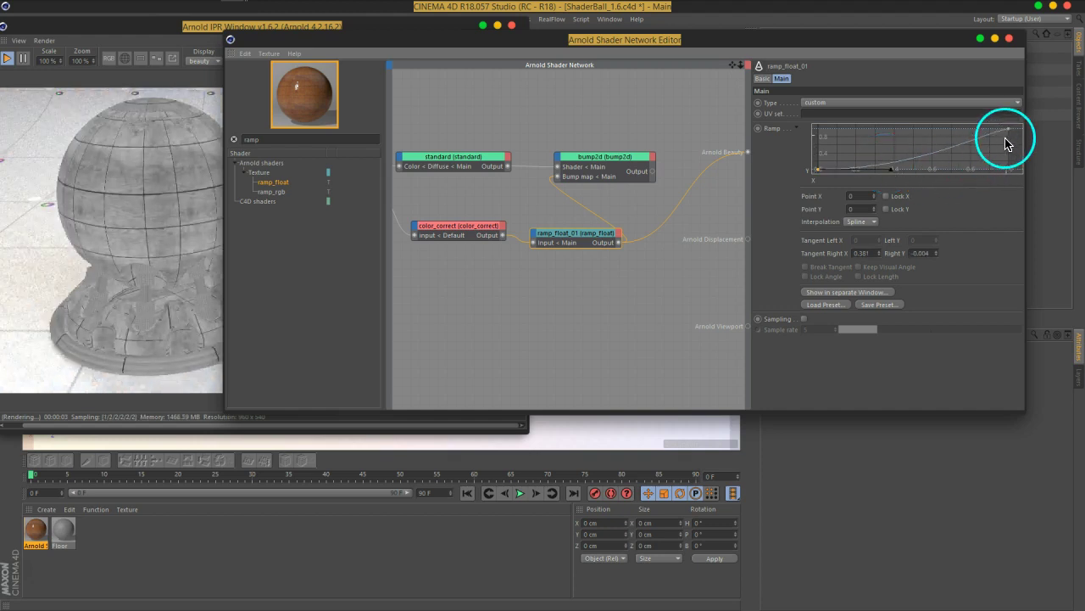
{"action": "mouse_move", "coordinate": [1009, 136]}
{"action": "left_mouse_down"}
{"action": "mouse_move", "coordinate": [980, 159]}
{"action": "mouse_move", "coordinate": [948, 138]}
{"action": "left_mouse_up"}
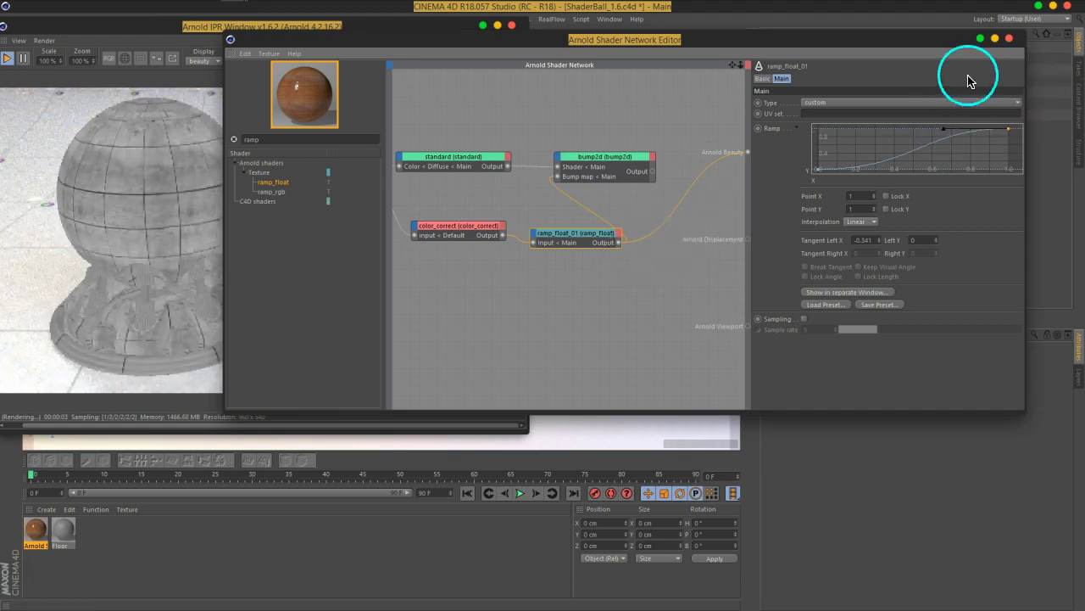
Adjust the color_correct node to gamma 0.57 and contrast 1.3 to darken the wood grooves.
{"action": "left_click", "coordinate": [471, 231]}
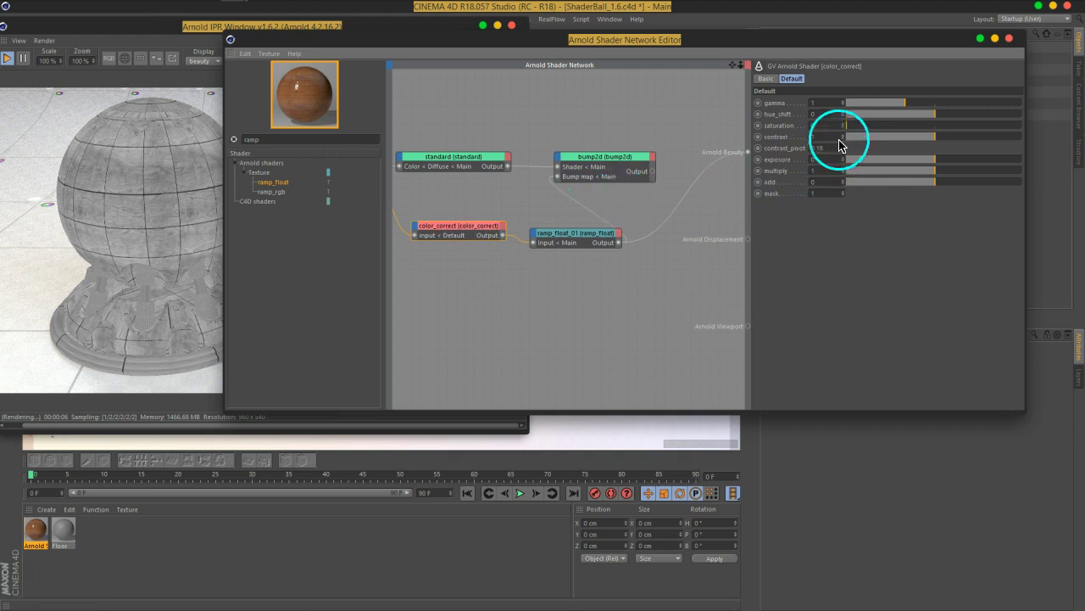
{"action": "left_click_drag", "start_coordinate": [936, 143], "coordinate": [972, 147]}
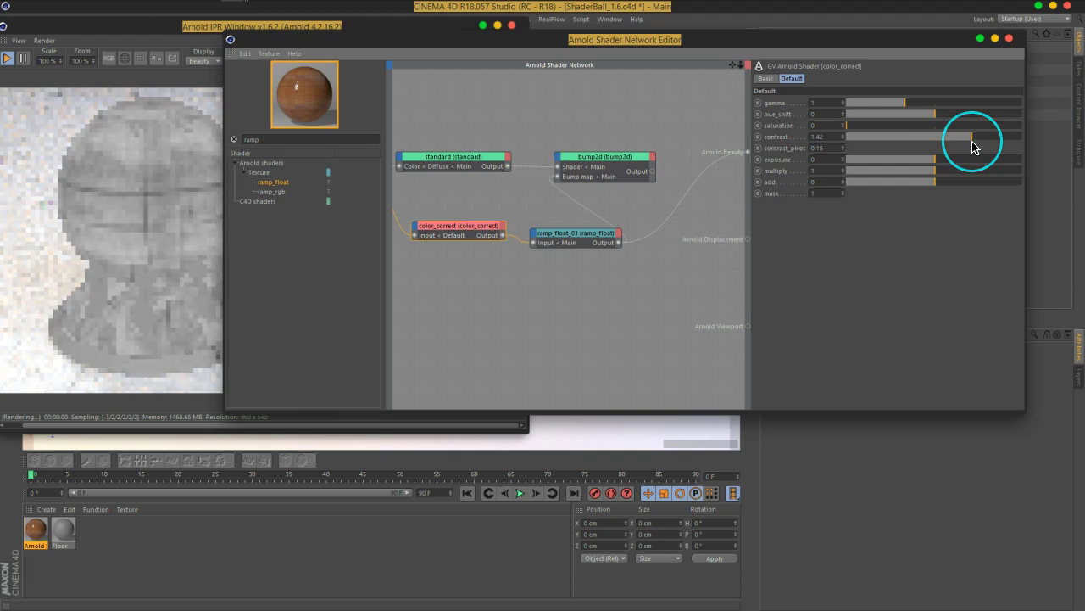
{"action": "left_click", "coordinate": [138, 318]}
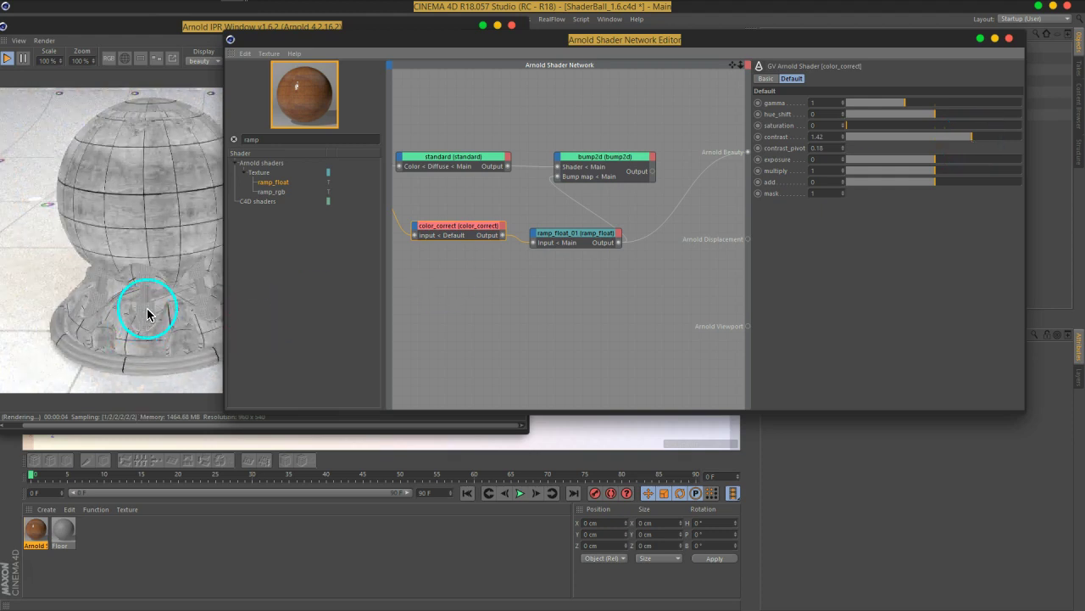
{"action": "left_click_drag", "start_coordinate": [969, 141], "coordinate": [945, 140]}
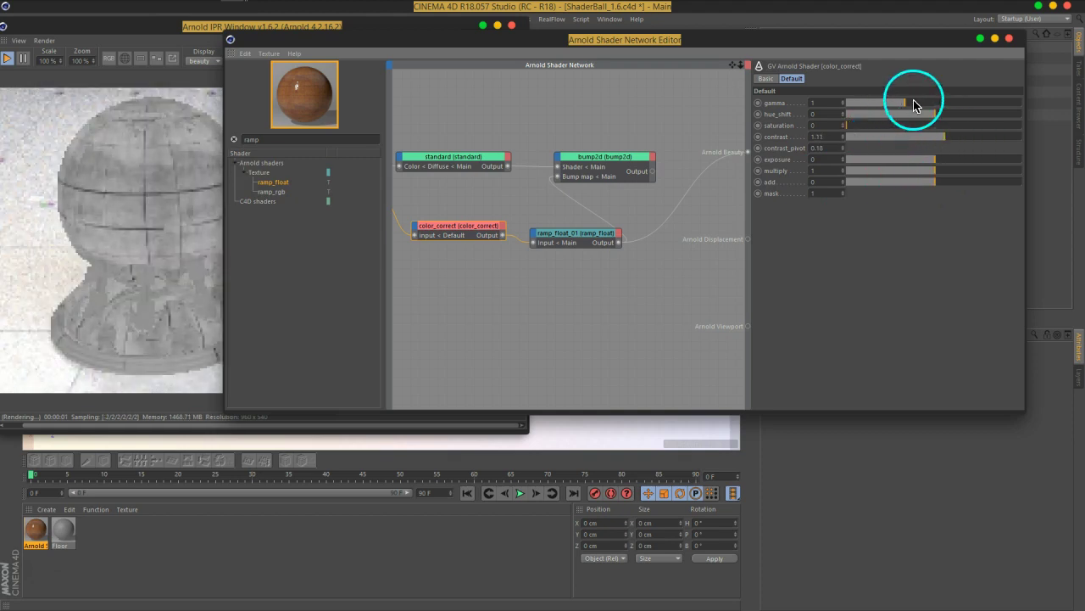
{"action": "left_click_drag", "start_coordinate": [905, 108], "coordinate": [882, 110]}
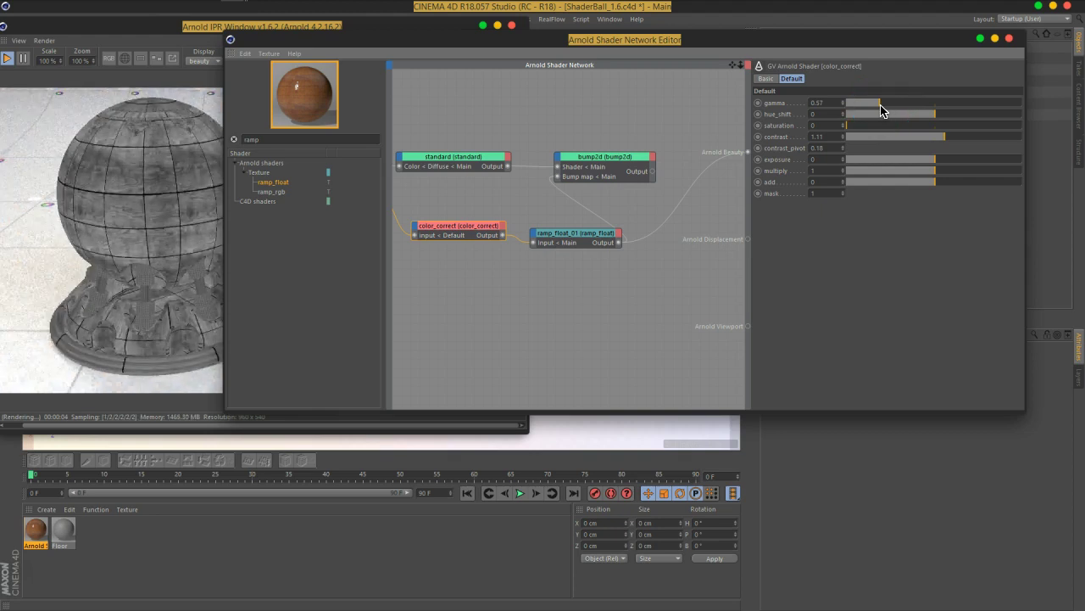
{"action": "left_click", "coordinate": [85, 202]}
{"action": "left_click", "coordinate": [944, 151]}
{"action": "left_click_drag", "start_coordinate": [944, 144], "coordinate": [958, 139]}
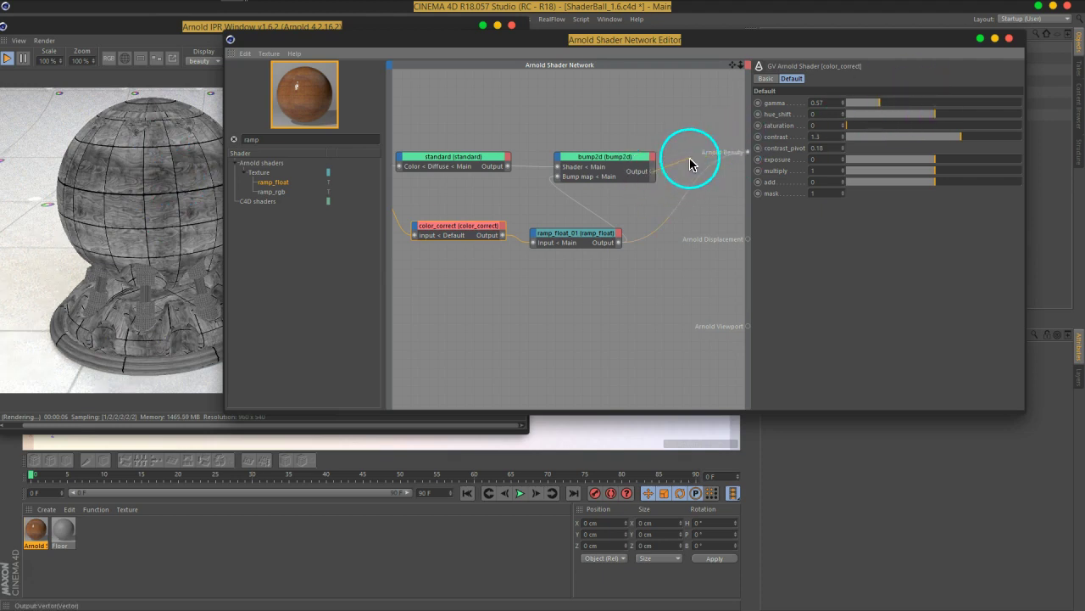
Connect the bump2d node's output to Arnold Beauty to render the grooved wood ball.
{"action": "left_click", "coordinate": [626, 168]}
{"action": "right_click", "coordinate": [624, 168]}
{"action": "left_click", "coordinate": [635, 176]}
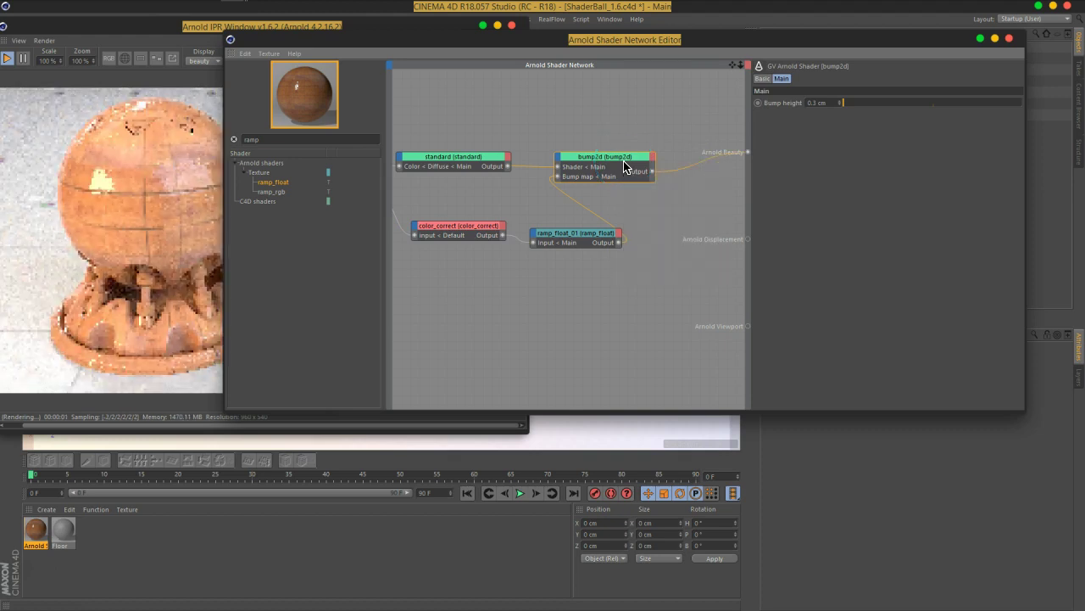
{"action": "left_click", "coordinate": [189, 219]}
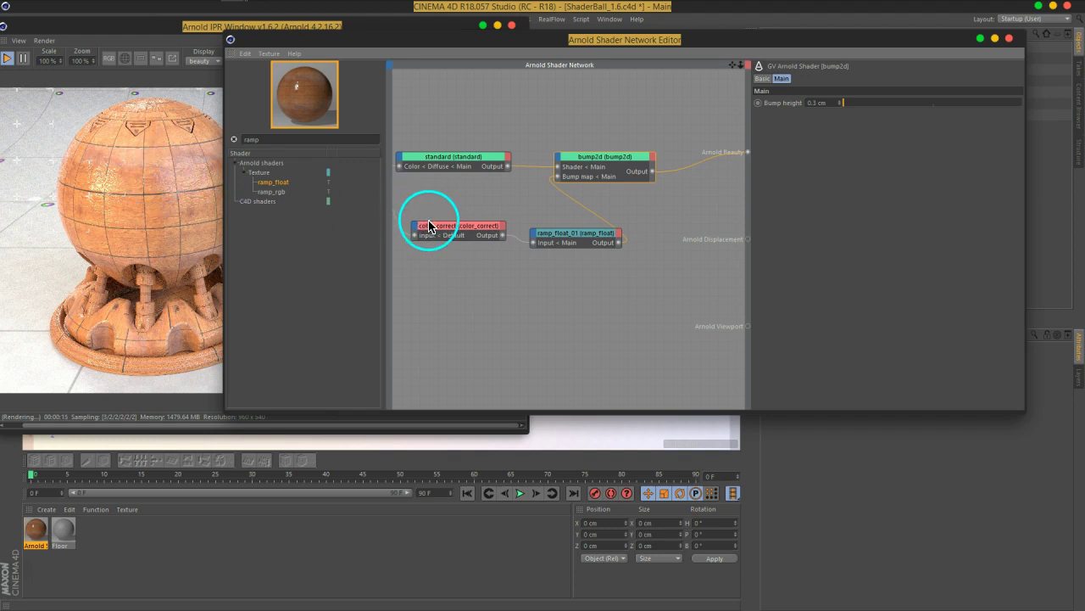
Align the image, color_correct, ramp_float_01, bump2d and standard nodes into neat rows.
{"action": "middle_click_drag", "start_coordinate": [478, 195], "coordinate": [570, 206]}
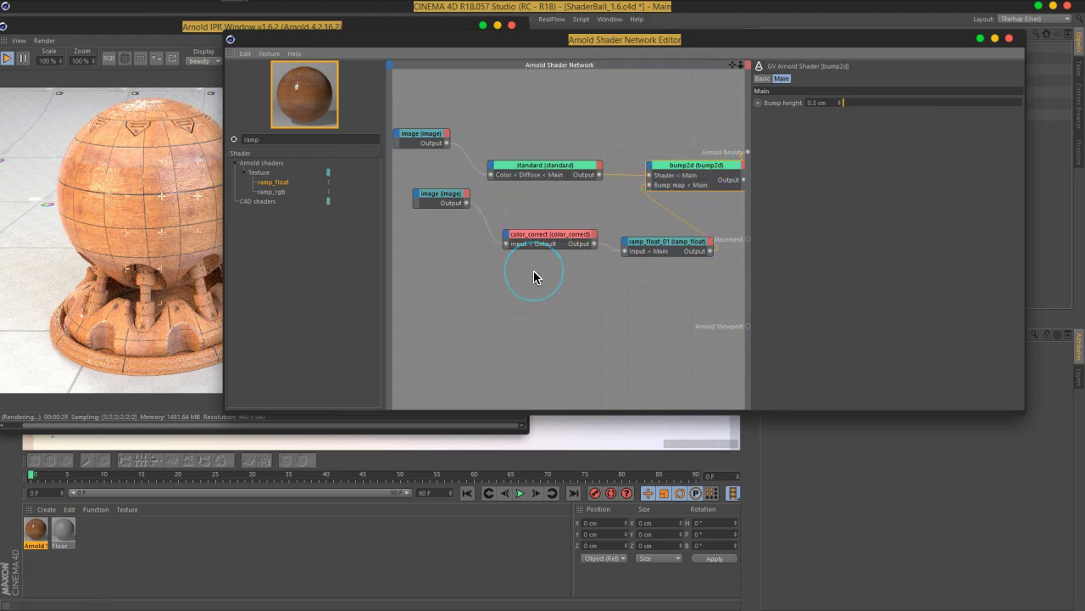
{"action": "mouse_move", "coordinate": [443, 197]}
{"action": "left_mouse_down"}
{"action": "mouse_move", "coordinate": [447, 231]}
{"action": "mouse_move", "coordinate": [422, 232]}
{"action": "left_mouse_up"}
{"action": "left_click_drag", "start_coordinate": [574, 243], "coordinate": [553, 249]}
{"action": "left_click_drag", "start_coordinate": [645, 250], "coordinate": [649, 255]}
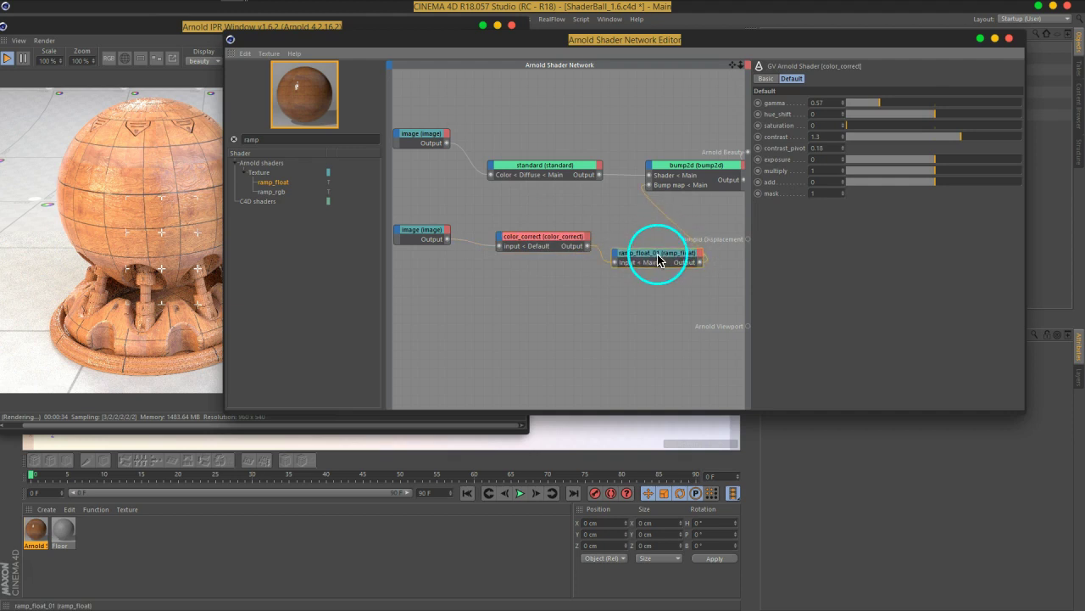
{"action": "left_click_drag", "start_coordinate": [688, 169], "coordinate": [668, 136]}
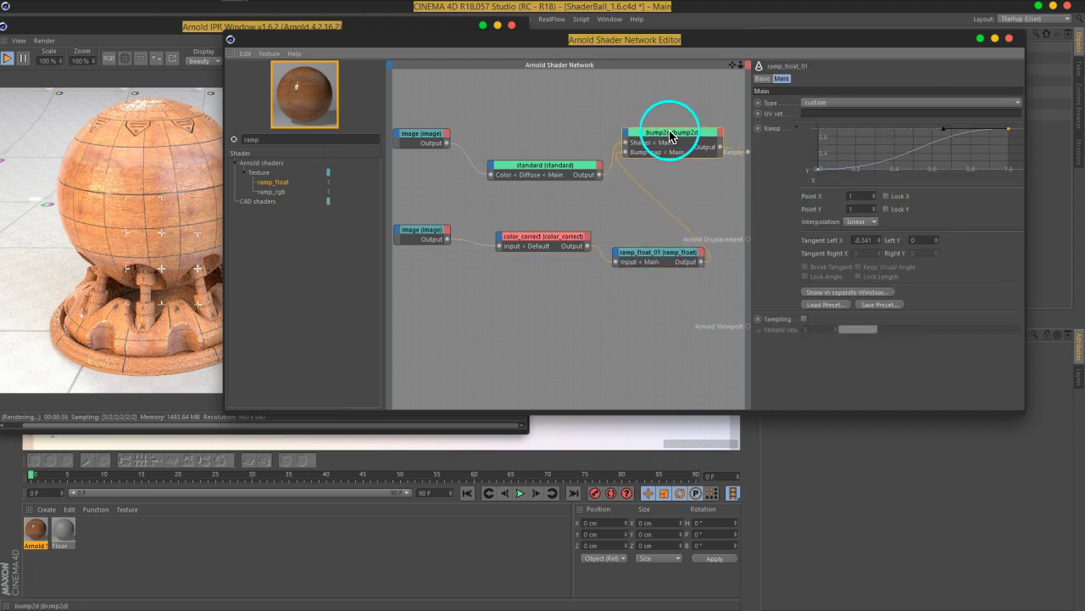
{"action": "left_click_drag", "start_coordinate": [547, 169], "coordinate": [536, 106]}
Inspect the image node's attributes, then bring up the standard shader's settings.
{"action": "left_click", "coordinate": [420, 140]}
{"action": "left_click", "coordinate": [536, 179]}
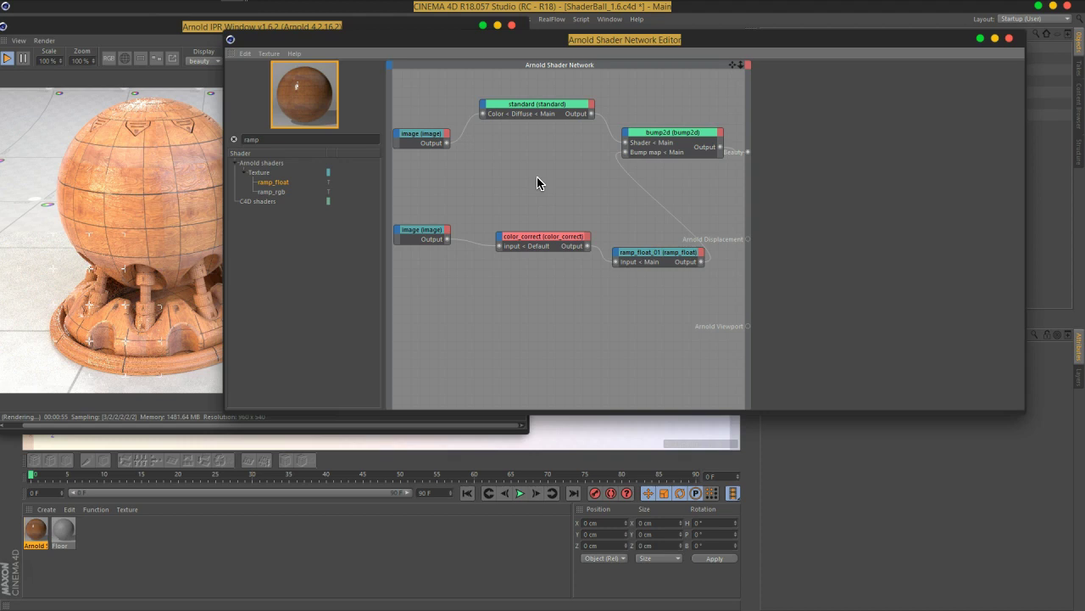
{"action": "left_click", "coordinate": [537, 109]}
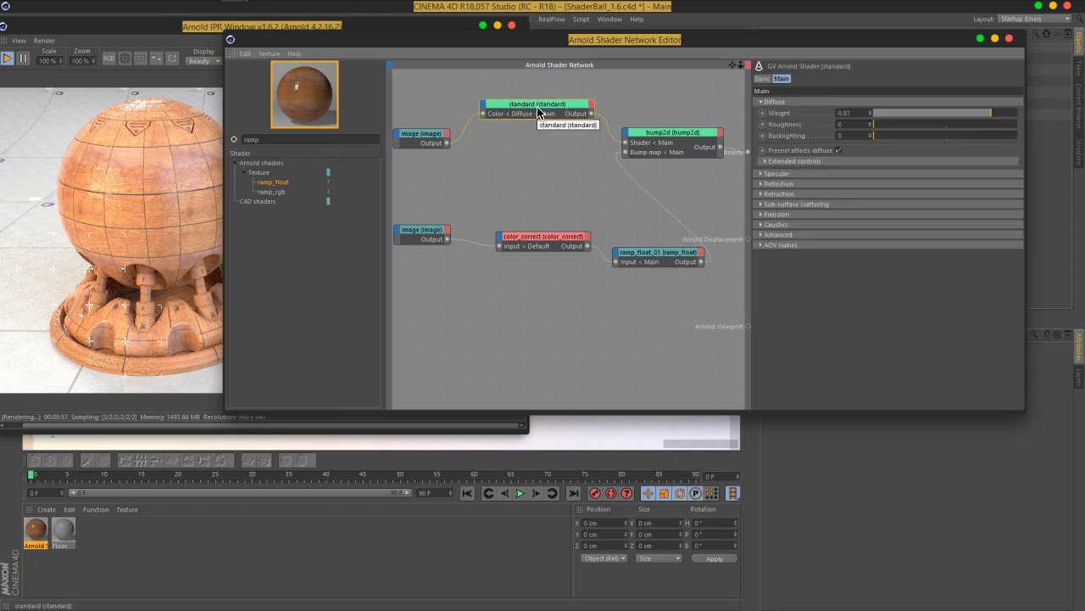